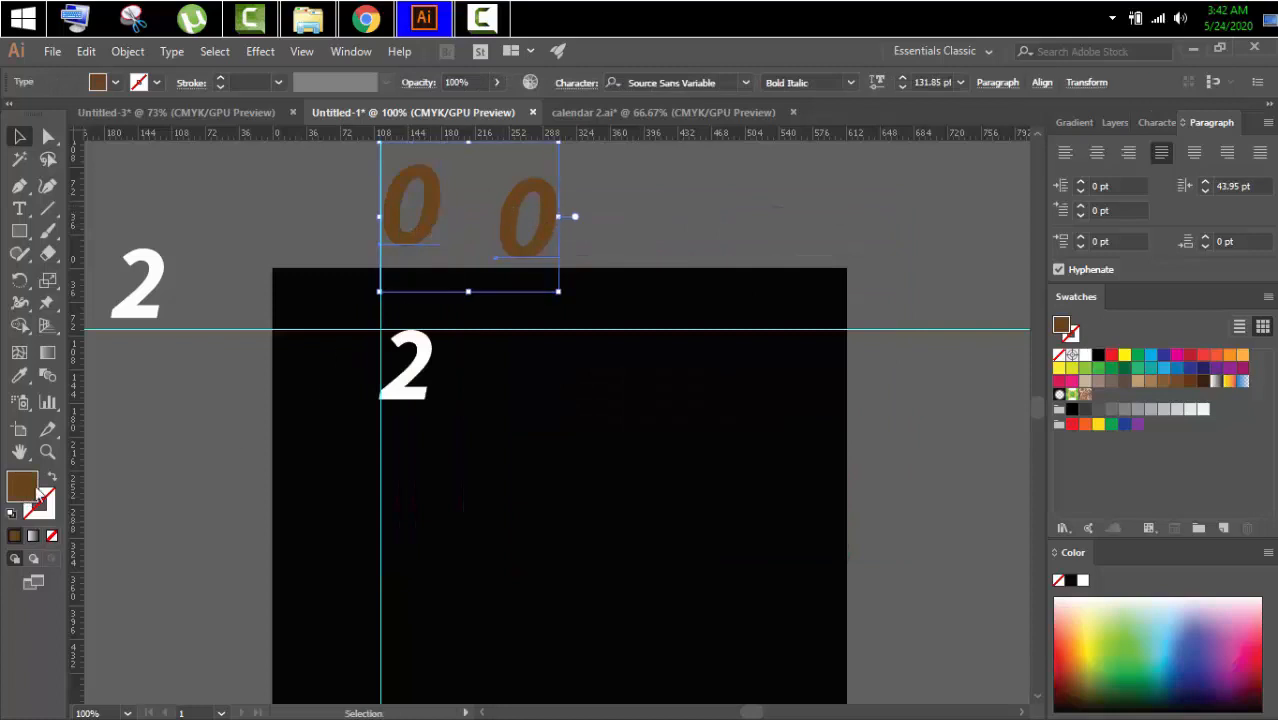
# Give the two brown zeros a white stroke, colour ffffff
pyautogui.click(50, 503)
pyautogui.doubleClick(40, 503)
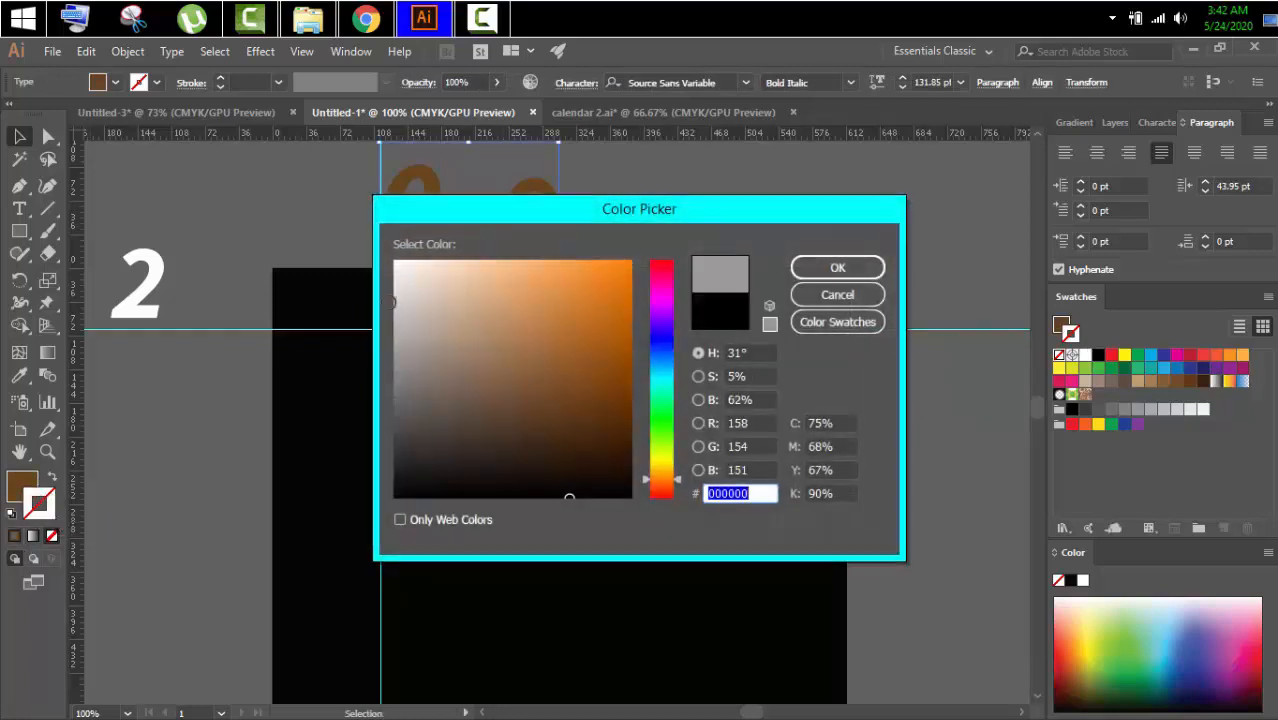
pyautogui.write('ffffff')
pyautogui.click(856, 266)
# Move one zero beside the white 2 on the black artboard and scale it down to match the 2's height
pyautogui.click(630, 190)
pyautogui.moveTo(428, 213); pyautogui.dragTo(468, 373)
pyautogui.moveTo(480, 444); pyautogui.dragTo(480, 426)
pyautogui.click(594, 222)
pyautogui.click(460, 355)
pyautogui.click(614, 231)
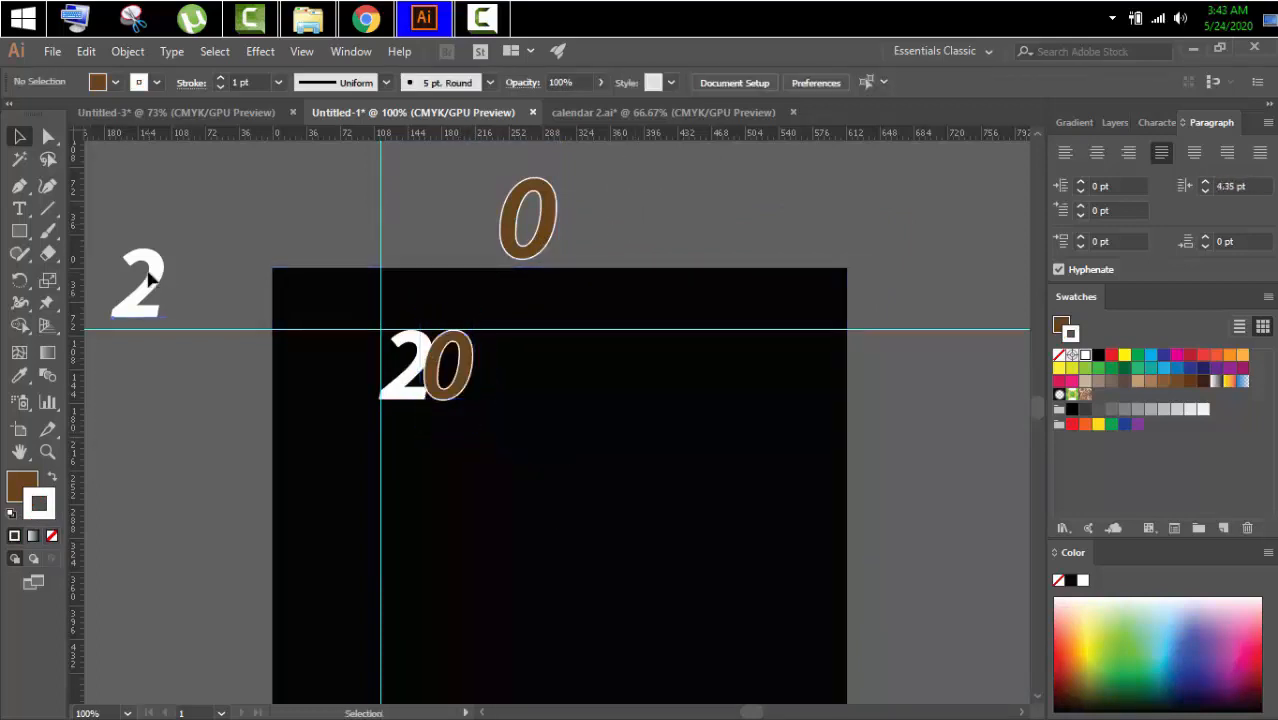
# Place the spare 2 and the remaining zero to complete 2020, scaling the last zero to align with the other digits
pyautogui.moveTo(144, 270); pyautogui.dragTo(485, 346)
pyautogui.moveTo(539, 184); pyautogui.dragTo(523, 344)
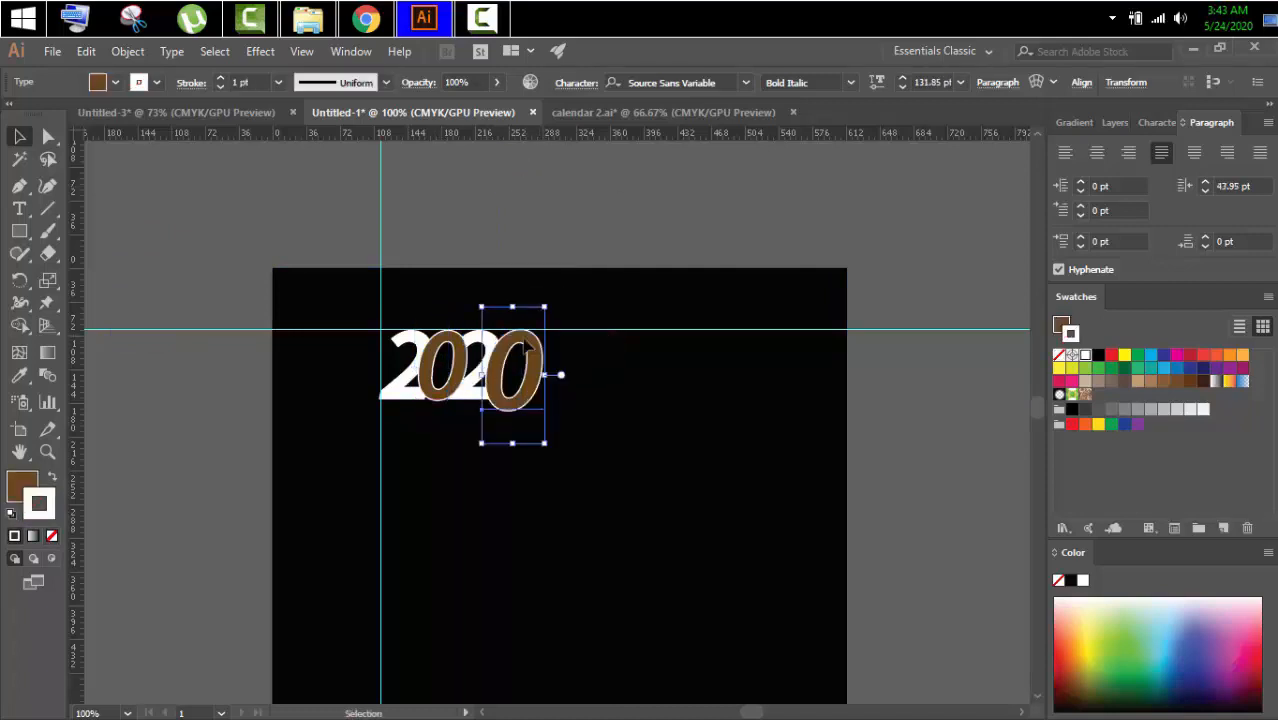
pyautogui.press('i')
pyautogui.click(459, 347)
pyautogui.click(19, 137)
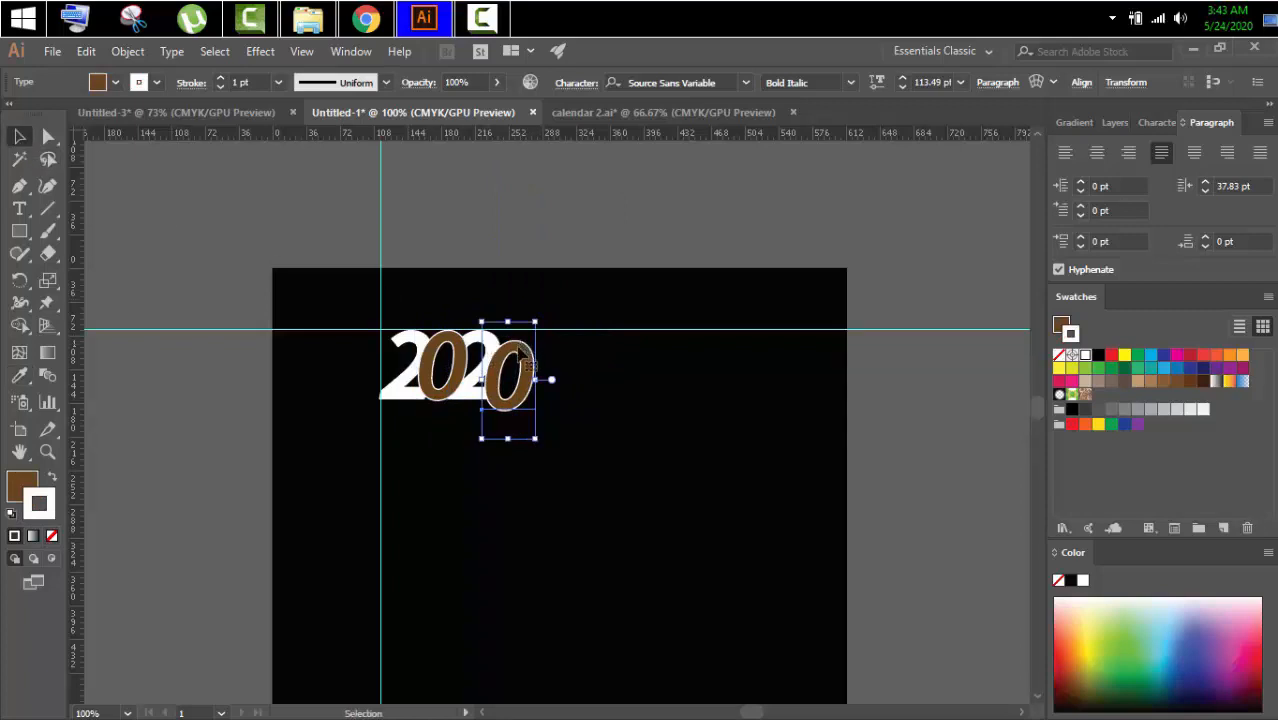
pyautogui.moveTo(521, 355); pyautogui.dragTo(522, 344)
pyautogui.click(581, 216)
# Draw a closed four-sided Pen shape over the lower part of the first zero where it meets the second 2
pyautogui.press('z')
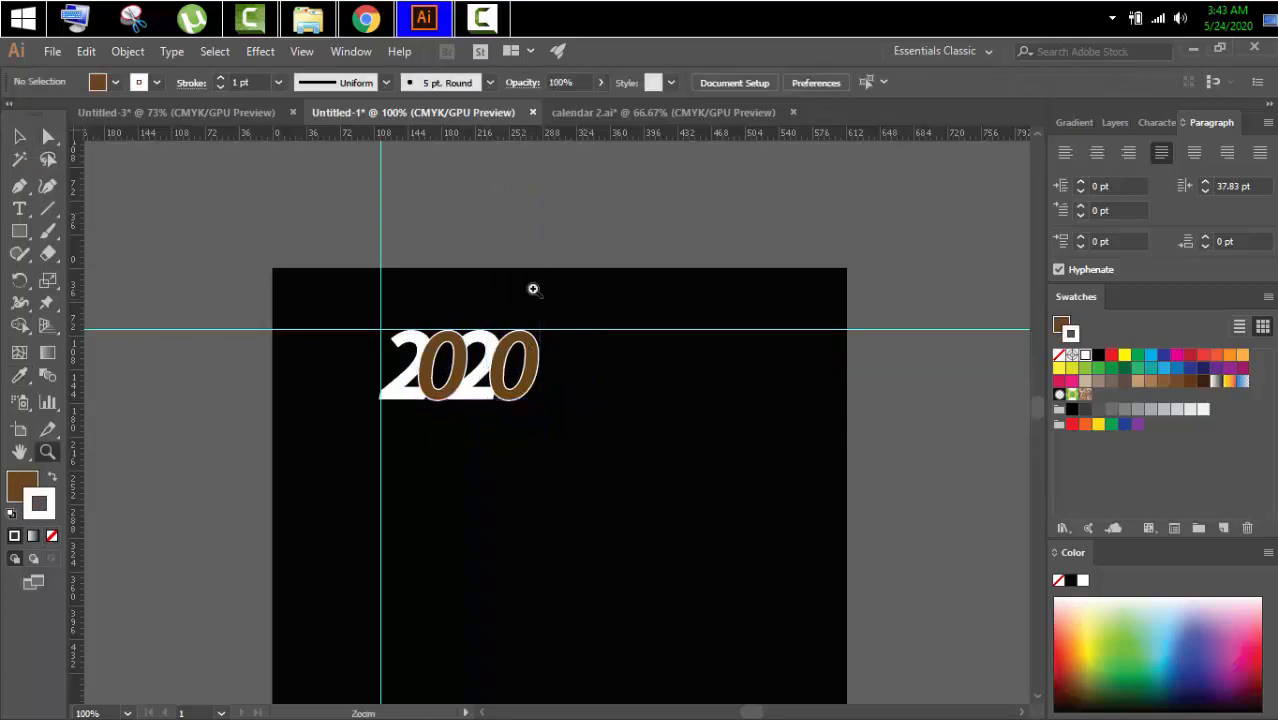
pyautogui.click(452, 368)
pyautogui.click(452, 368)
pyautogui.click(496, 383)
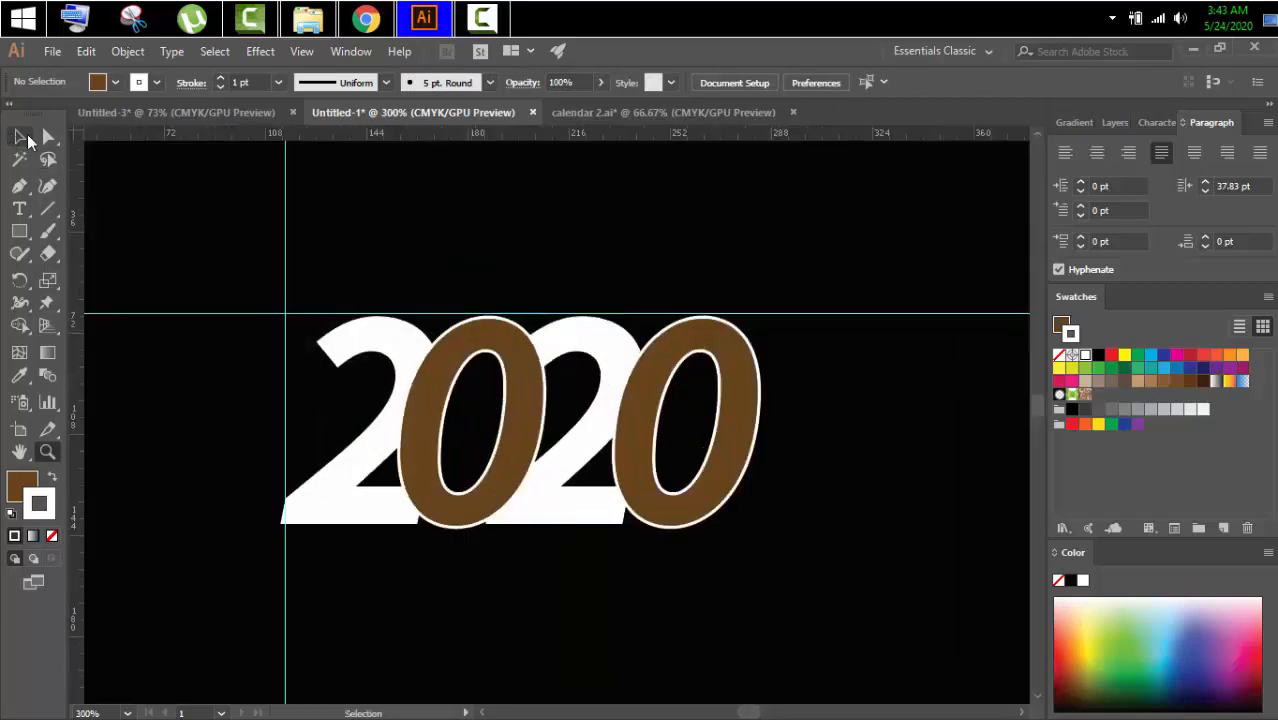
pyautogui.click(19, 185)
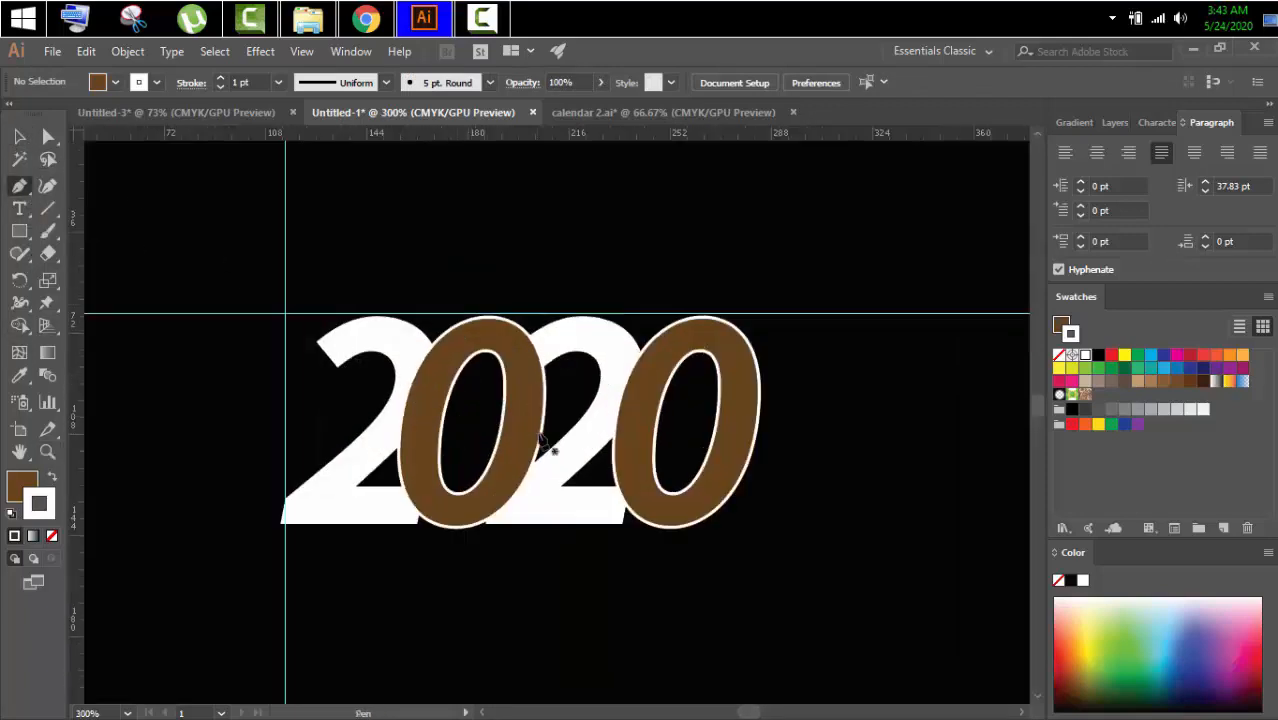
pyautogui.moveTo(547, 452); pyautogui.dragTo(486, 530)
pyautogui.click(486, 524)
pyautogui.click(539, 523)
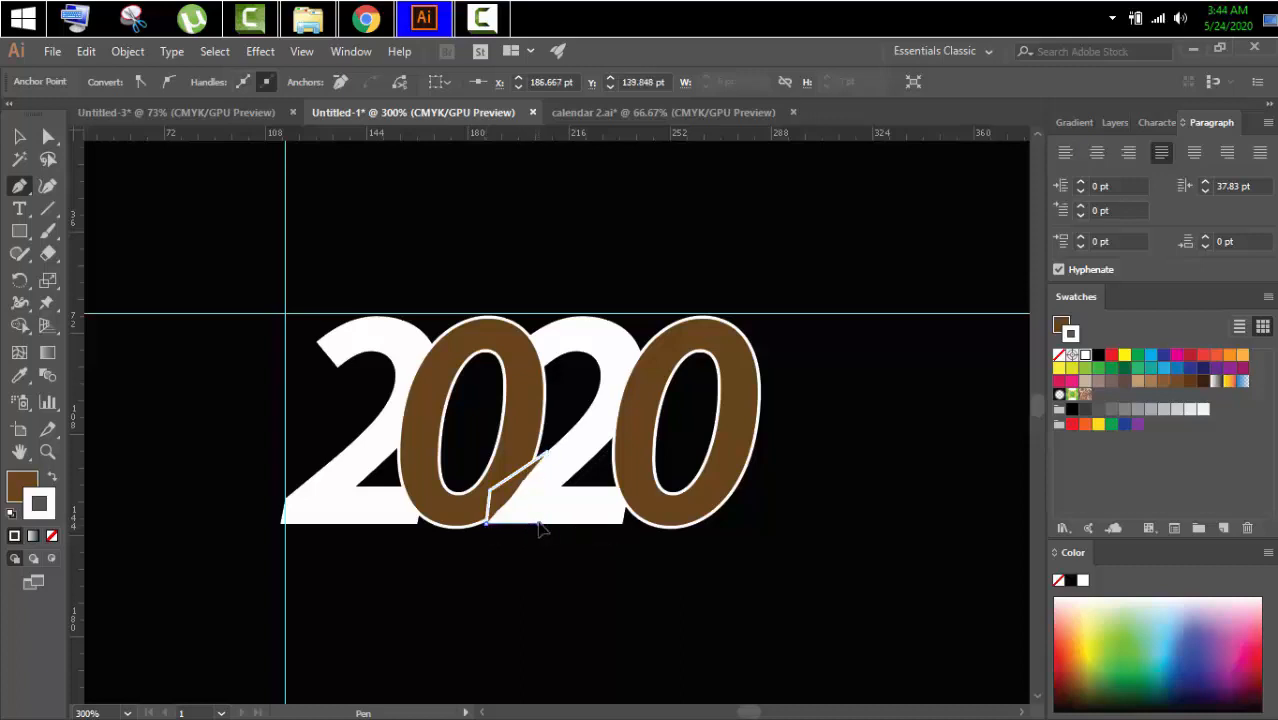
pyautogui.click(547, 452)
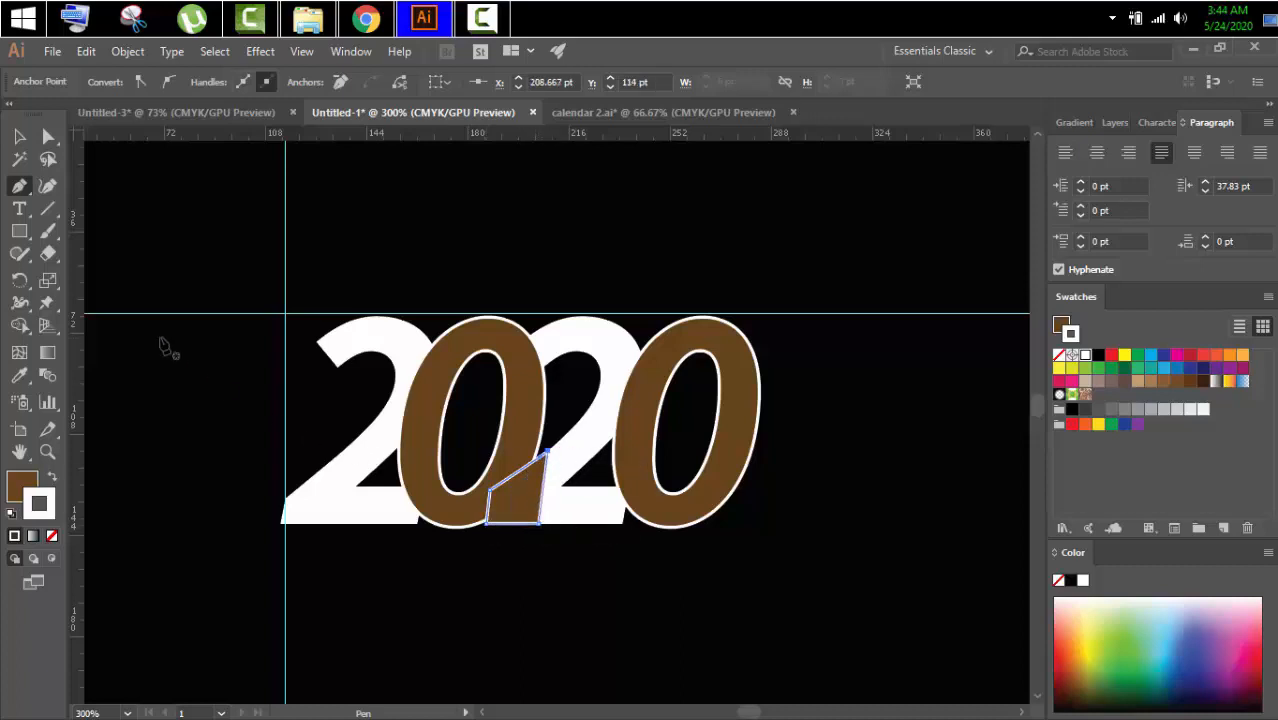
# Give the four-sided patch a white fill and no stroke so it blends into the second 2
pyautogui.click(50, 479)
pyautogui.click(52, 535)
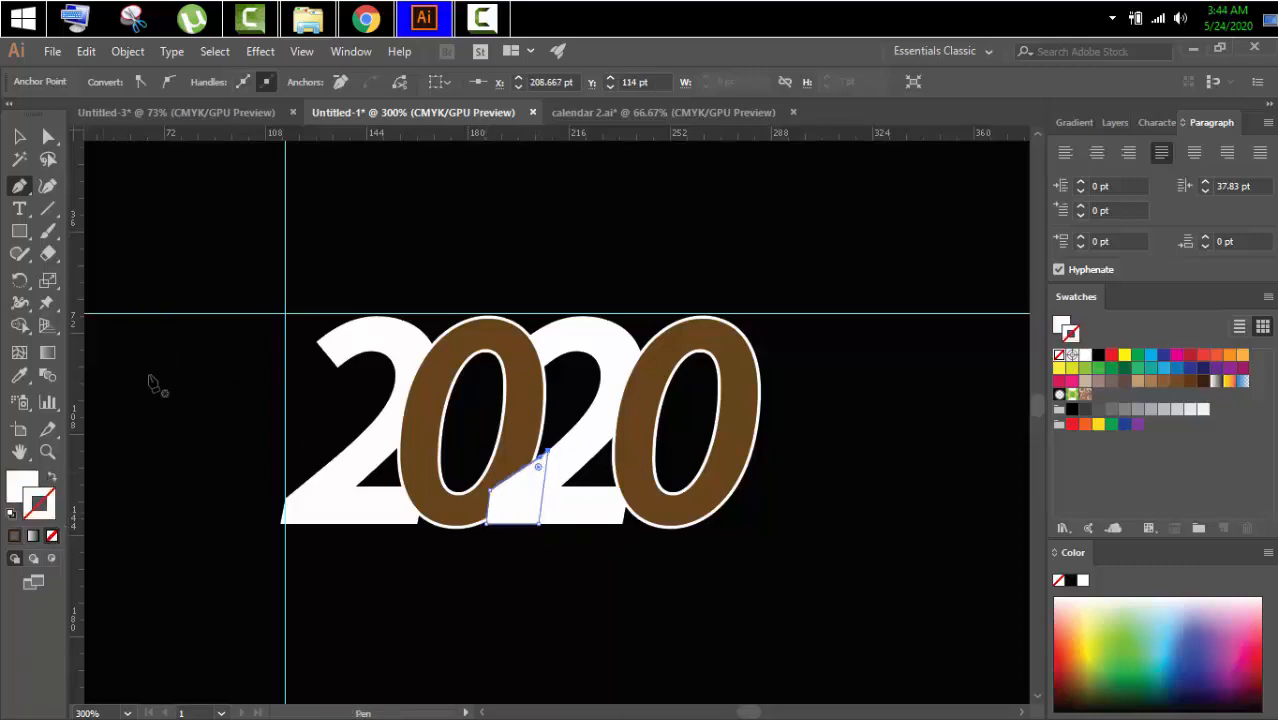
pyautogui.click(20, 137)
pyautogui.click(186, 463)
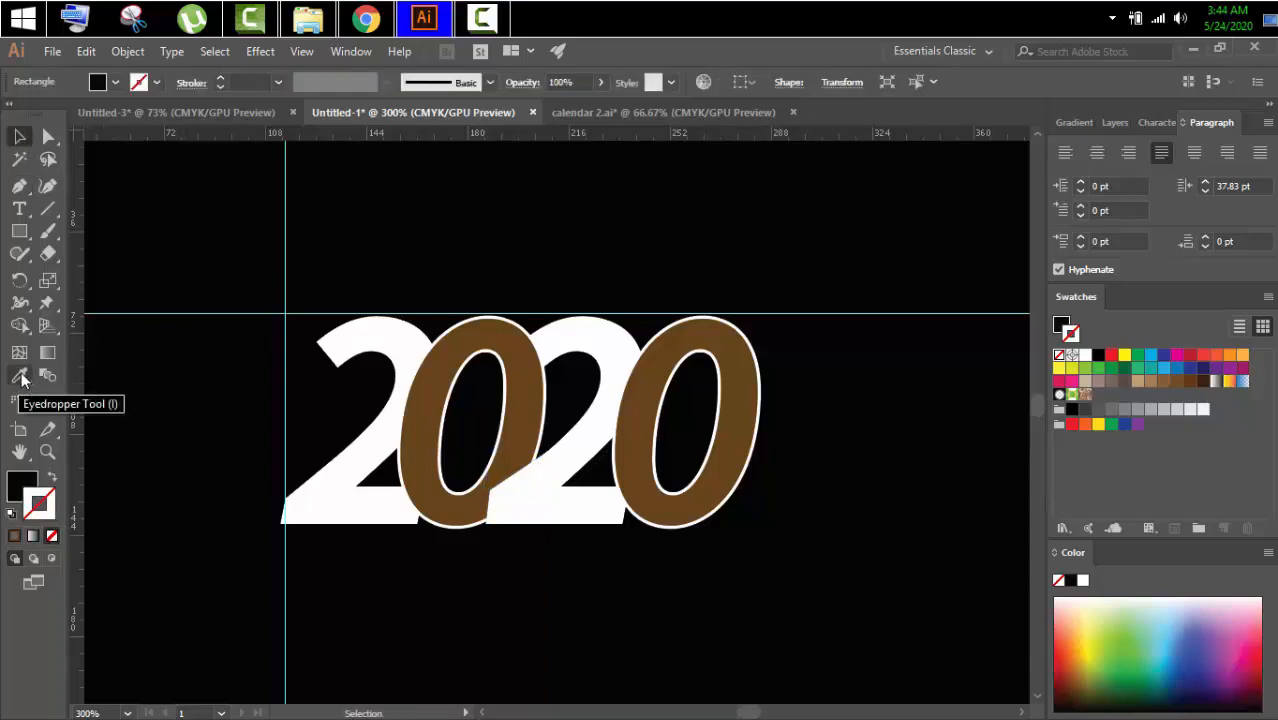
# Draw a closed, curved Pen shape over the first 2's right-hand curve where it overlaps the first zero
pyautogui.click(19, 185)
pyautogui.click(420, 330)
pyautogui.moveTo(393, 450); pyautogui.dragTo(320, 513)
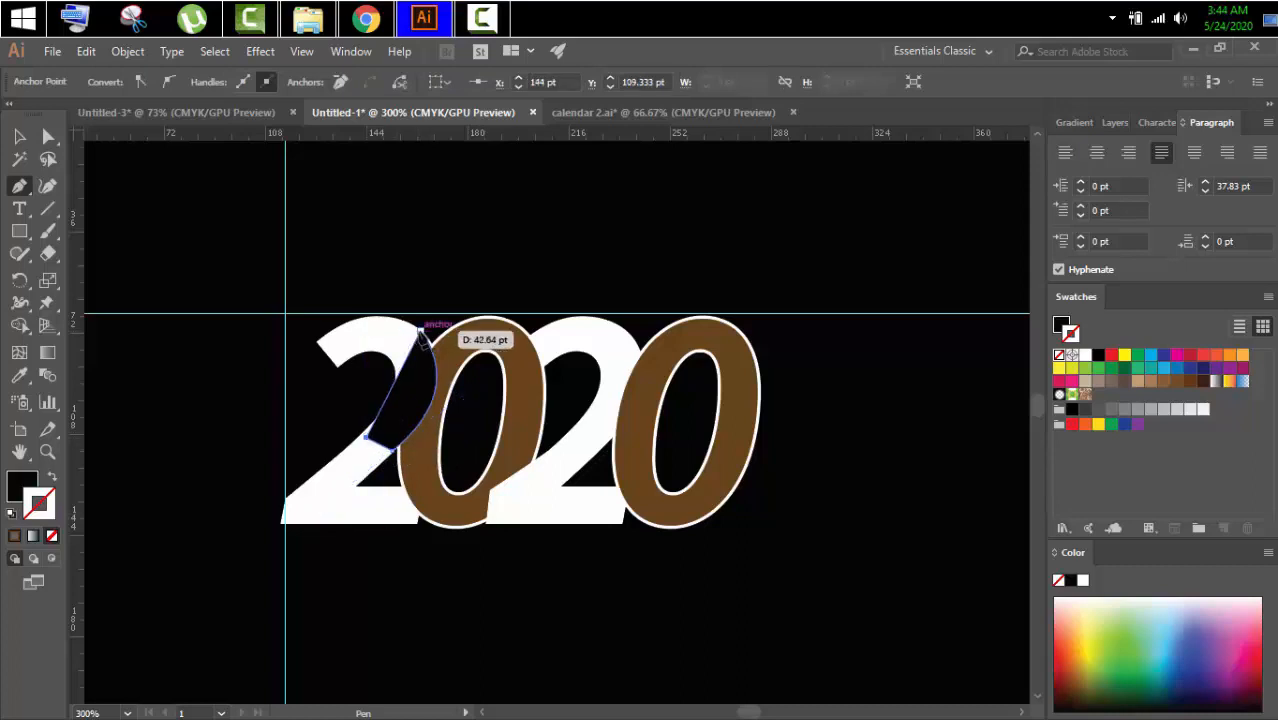
pyautogui.click(411, 375)
pyautogui.click(420, 330)
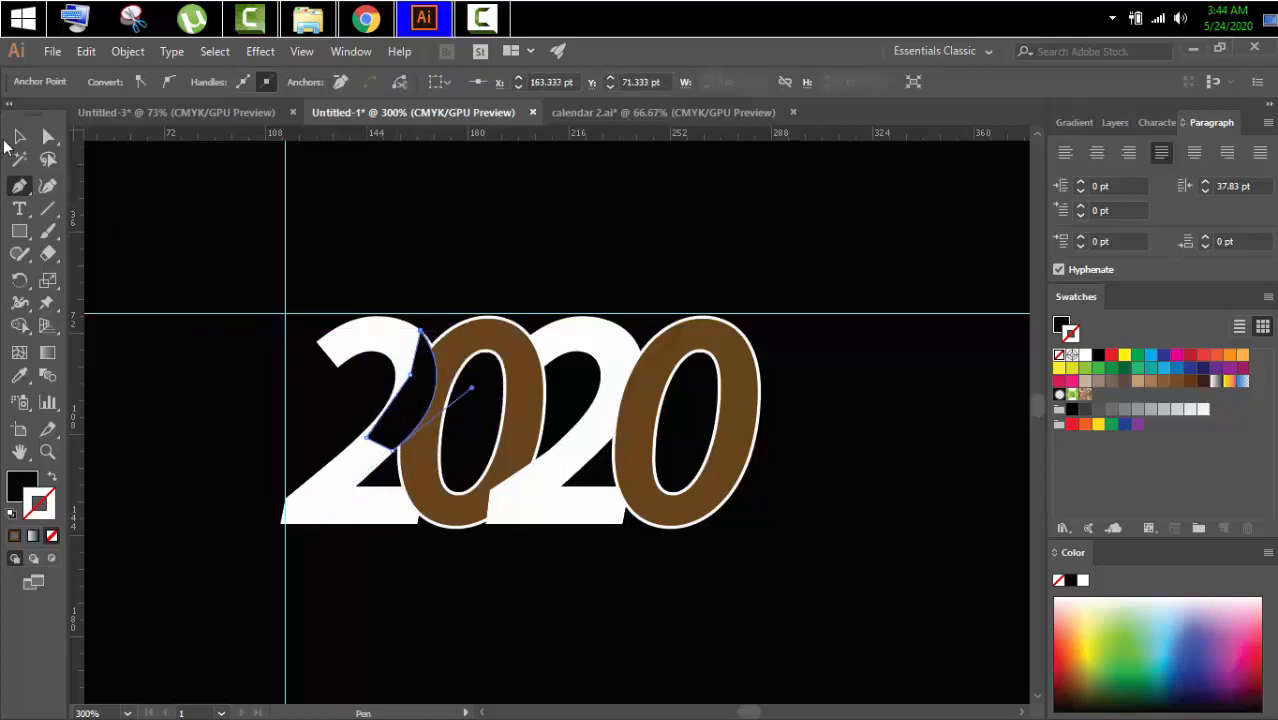
pyautogui.click(21, 137)
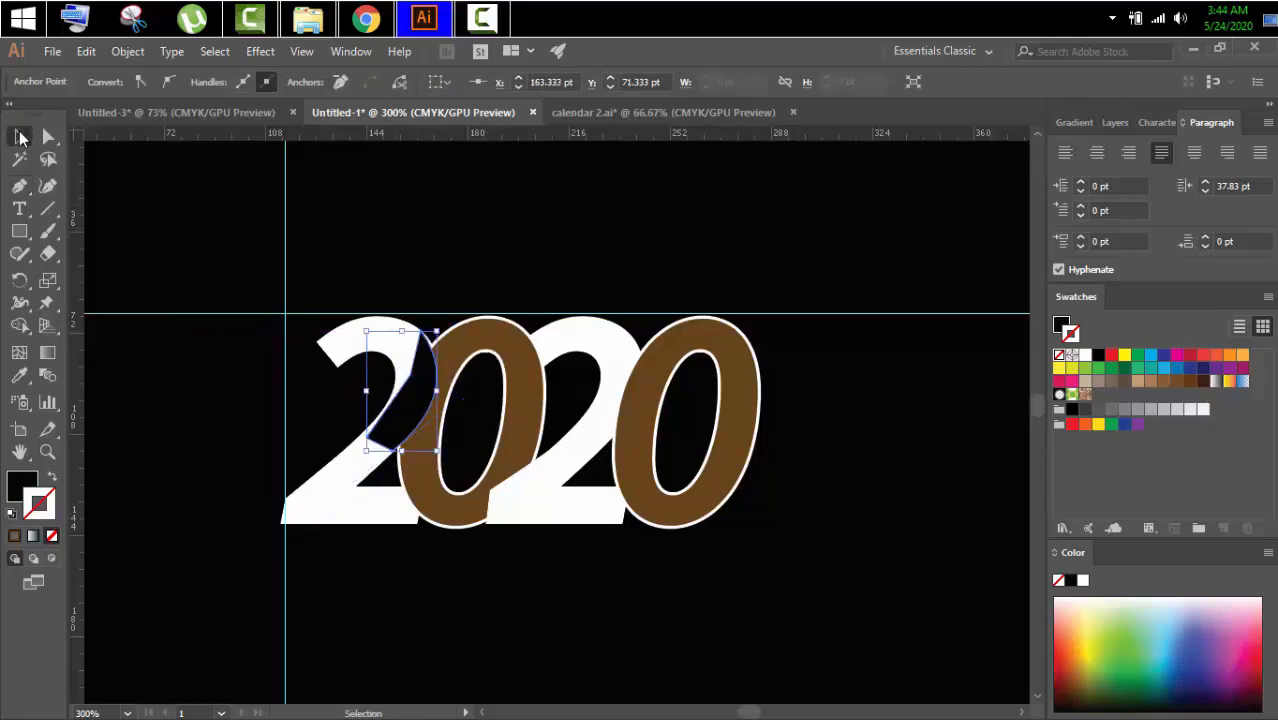
# Fill the curved patch with white, colour ffffff
pyautogui.doubleClick(22, 485)
pyautogui.write('ffffff')
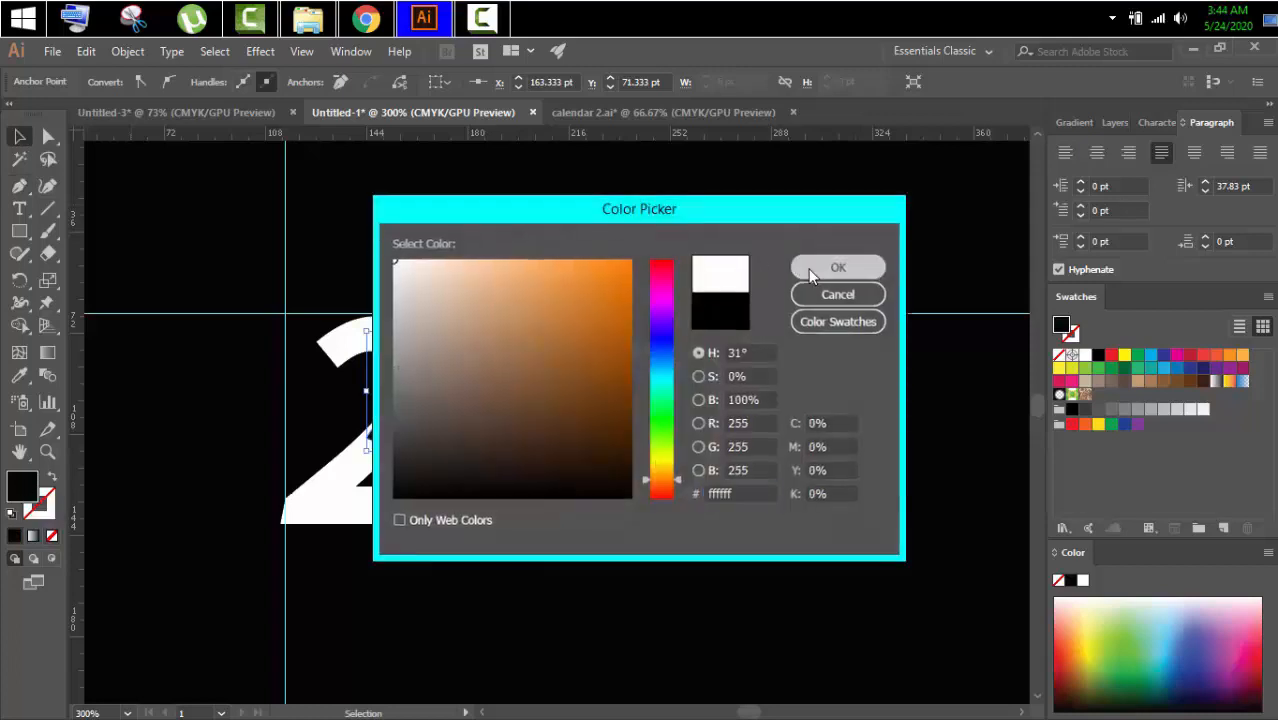
pyautogui.click(810, 275)
pyautogui.click(821, 422)
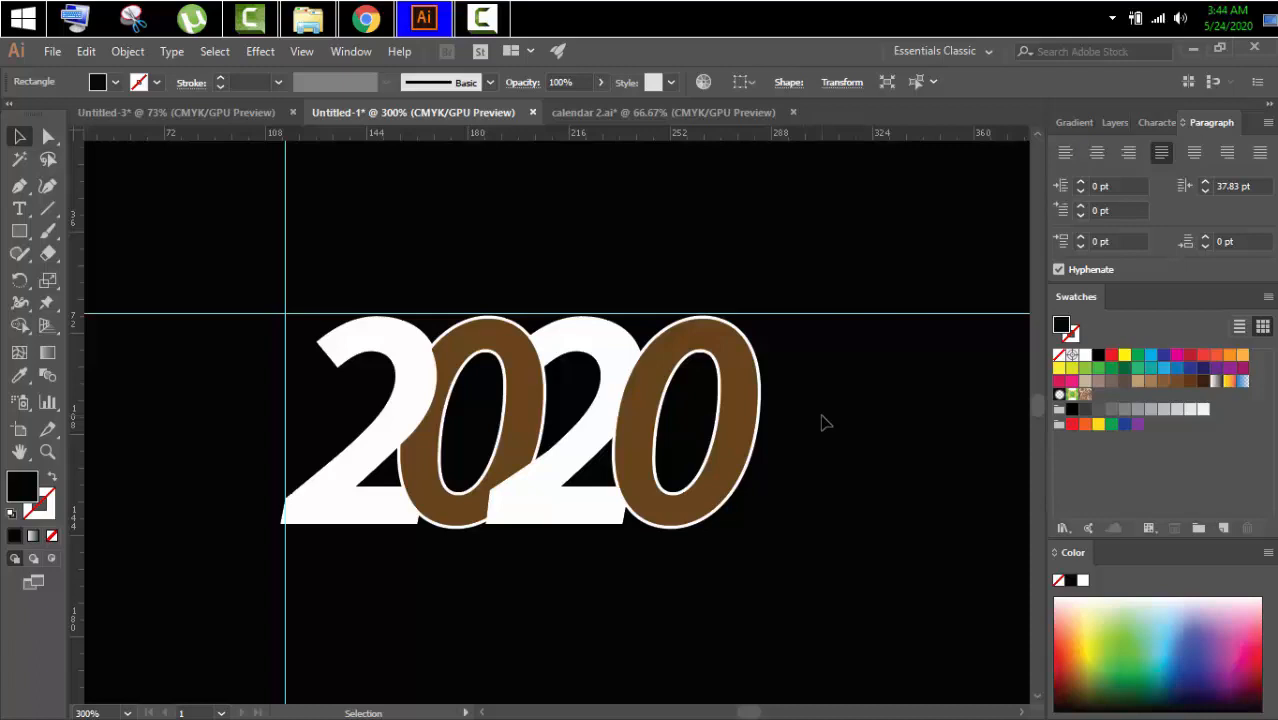
# Copy the curved white patch onto the second 2 over the last zero and fine-tune the fit of both patches
pyautogui.moveTo(417, 385); pyautogui.dragTo(620, 384)
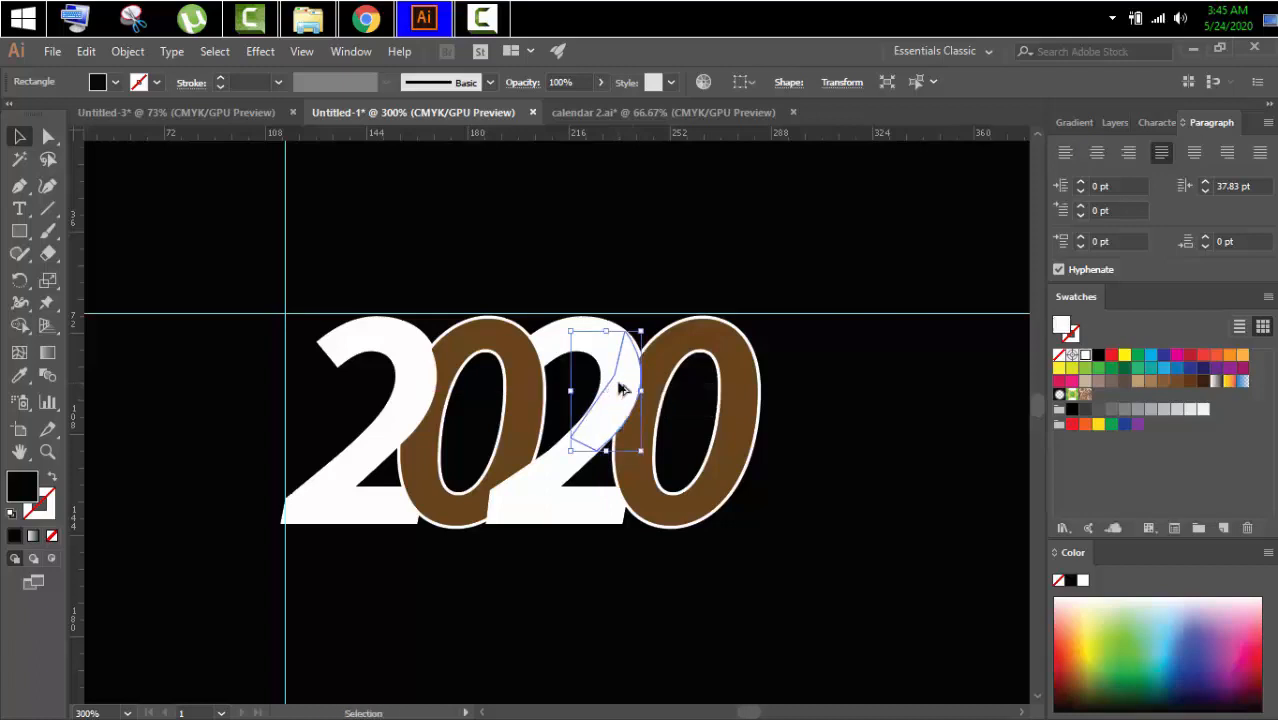
pyautogui.click(195, 387)
pyautogui.click(410, 380)
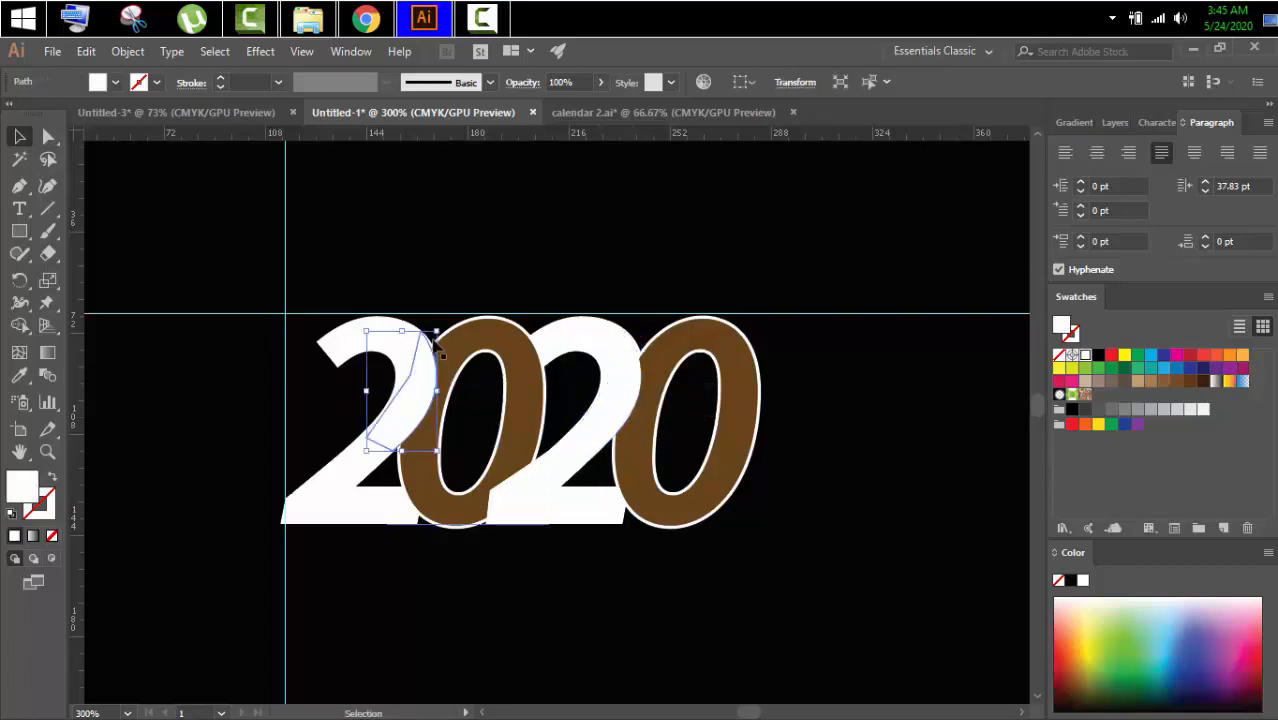
pyautogui.moveTo(401, 326); pyautogui.dragTo(408, 340)
pyautogui.click(219, 365)
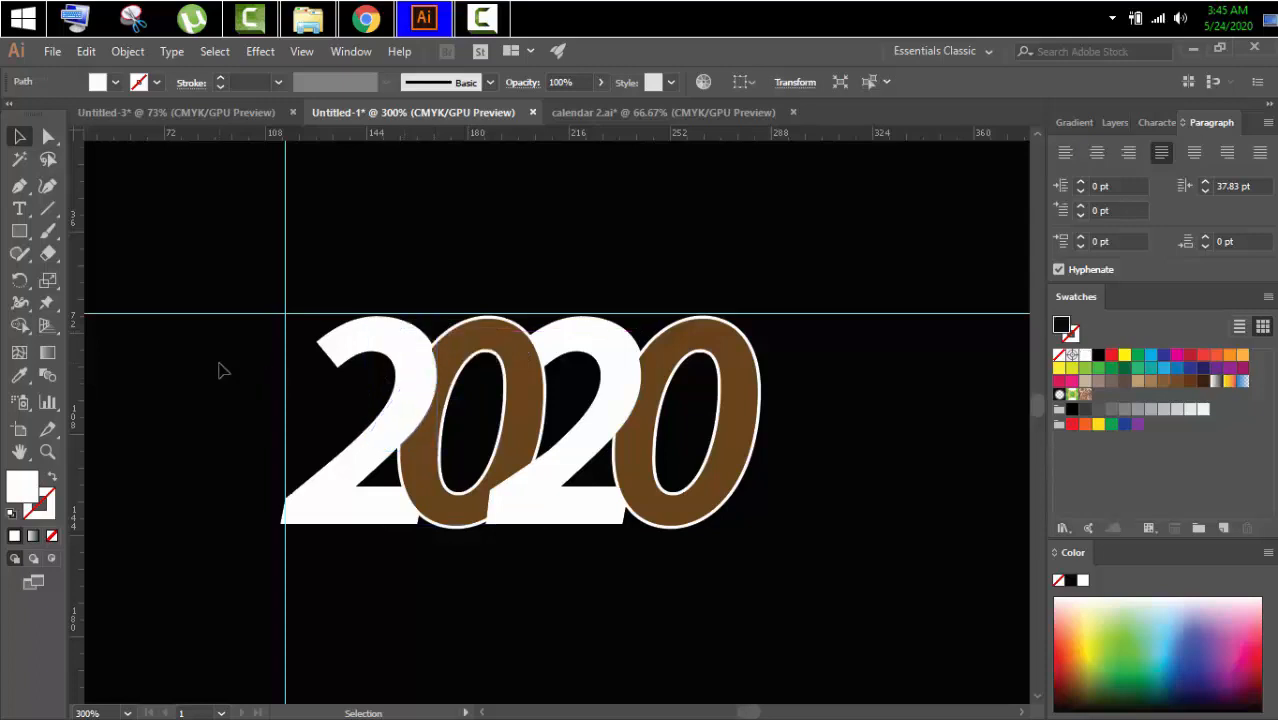
pyautogui.click(628, 367)
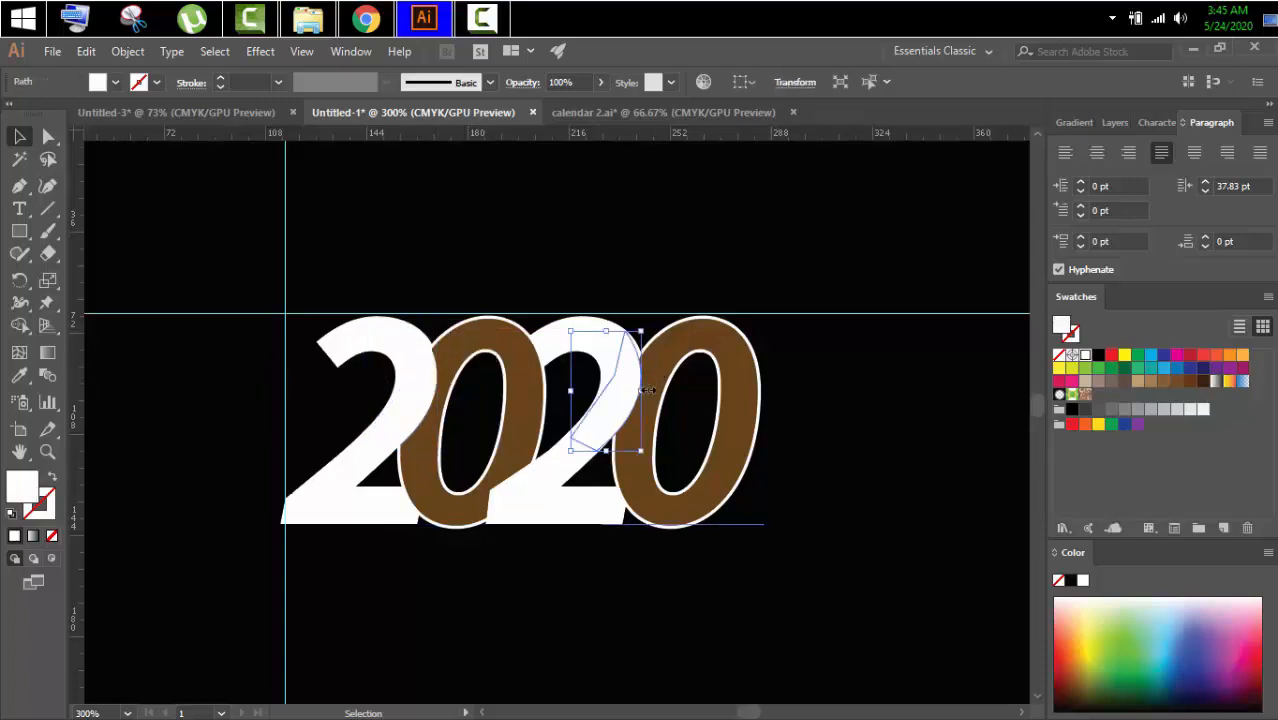
pyautogui.moveTo(641, 389); pyautogui.dragTo(645, 389)
pyautogui.click(820, 448)
# Delete the horizontal and vertical guides around the 2020 lettering
pyautogui.scroll(-1, 820, 448)
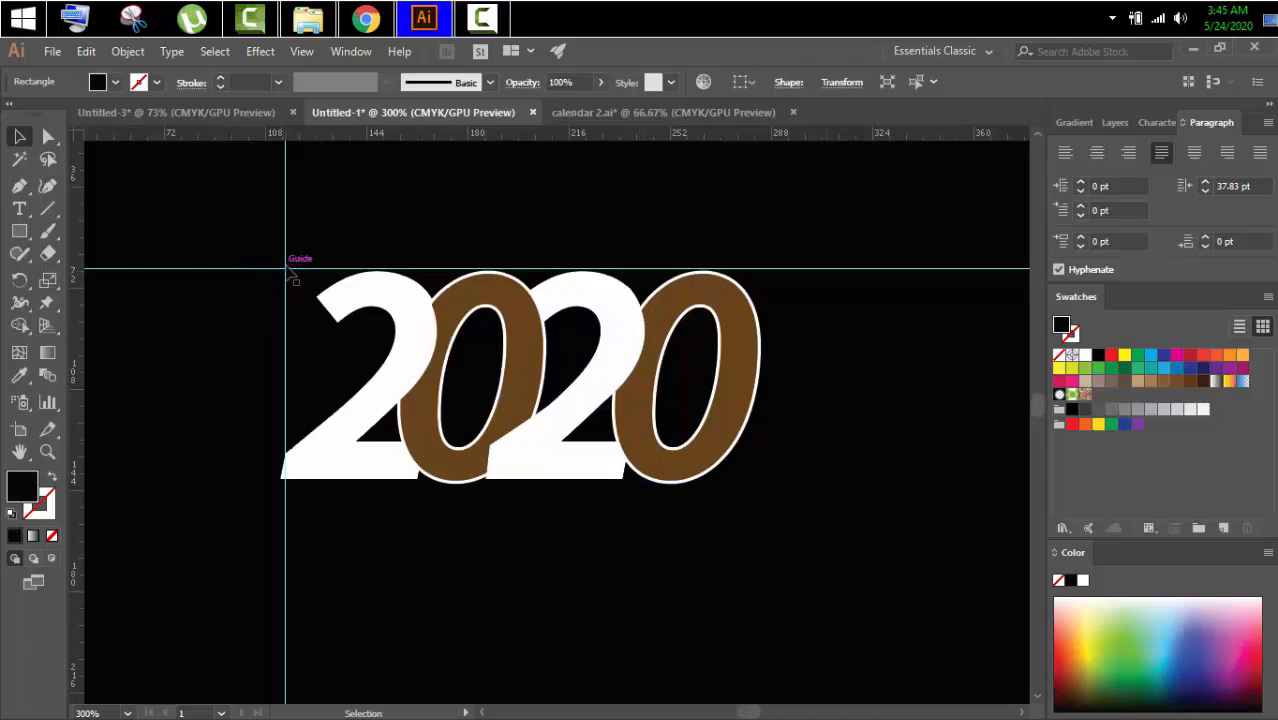
pyautogui.click(286, 272)
pyautogui.press('Delete')
pyautogui.click(291, 269)
pyautogui.press('Delete')
# Select the first 2, the first zero and the second 2 of the 2020 lettering together
pyautogui.moveTo(801, 375); pyautogui.dragTo(217, 242)
pyautogui.click(366, 288)
pyautogui.keyDown('shift'); pyautogui.click(515, 310); pyautogui.keyUp('shift')
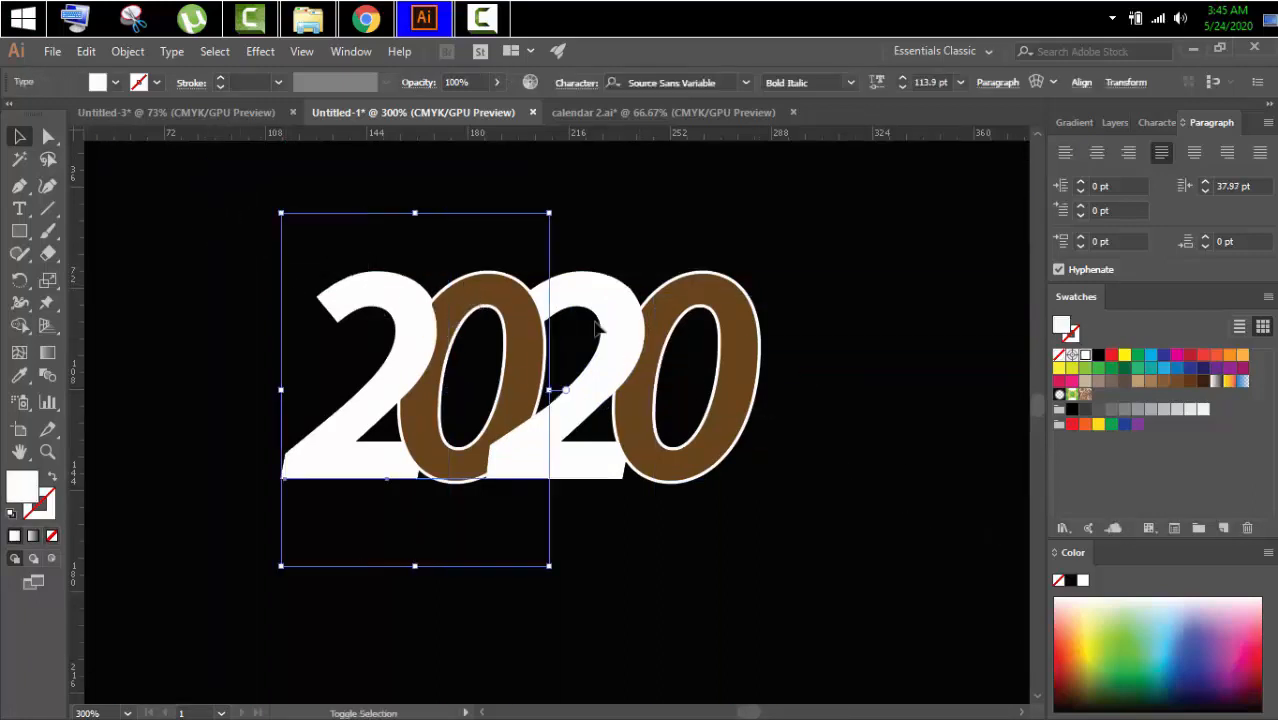
pyautogui.keyDown('shift'); pyautogui.click(596, 330); pyautogui.keyUp('shift')
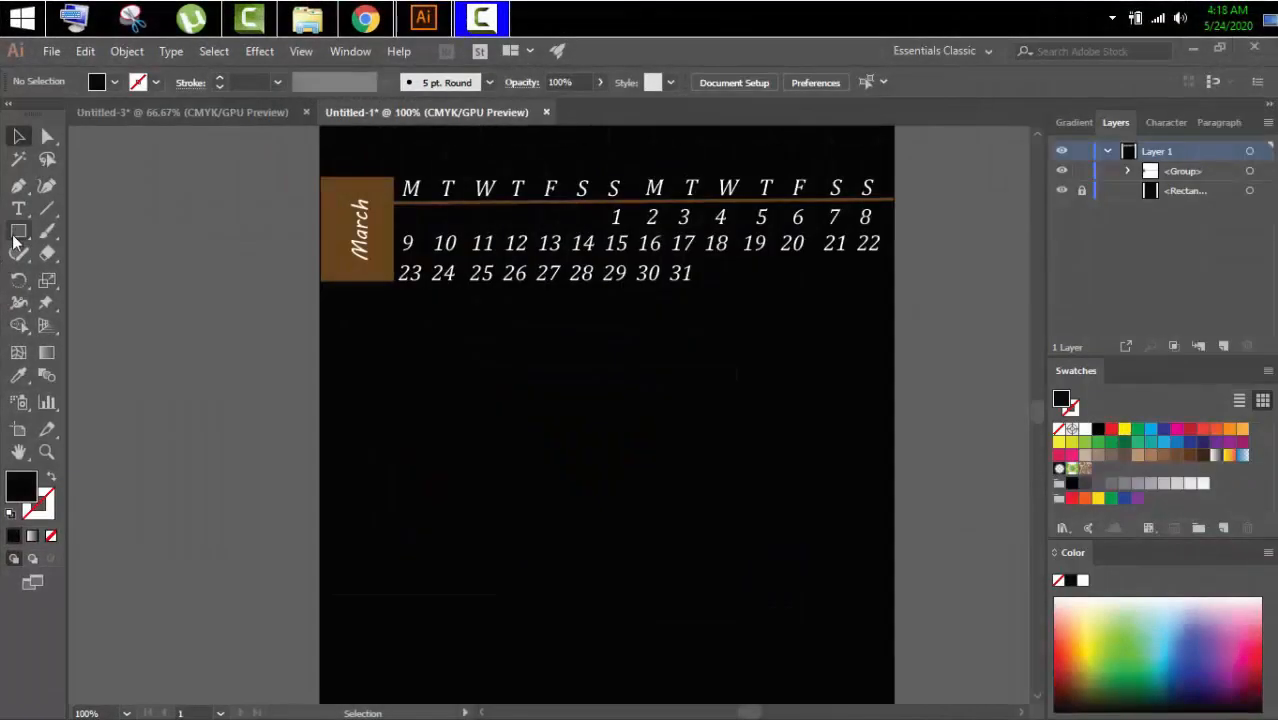
# Draw a small upright rectangle beside the artboard and fill it with brown 66431b
pyautogui.moveTo(166, 341); pyautogui.dragTo(257, 462)
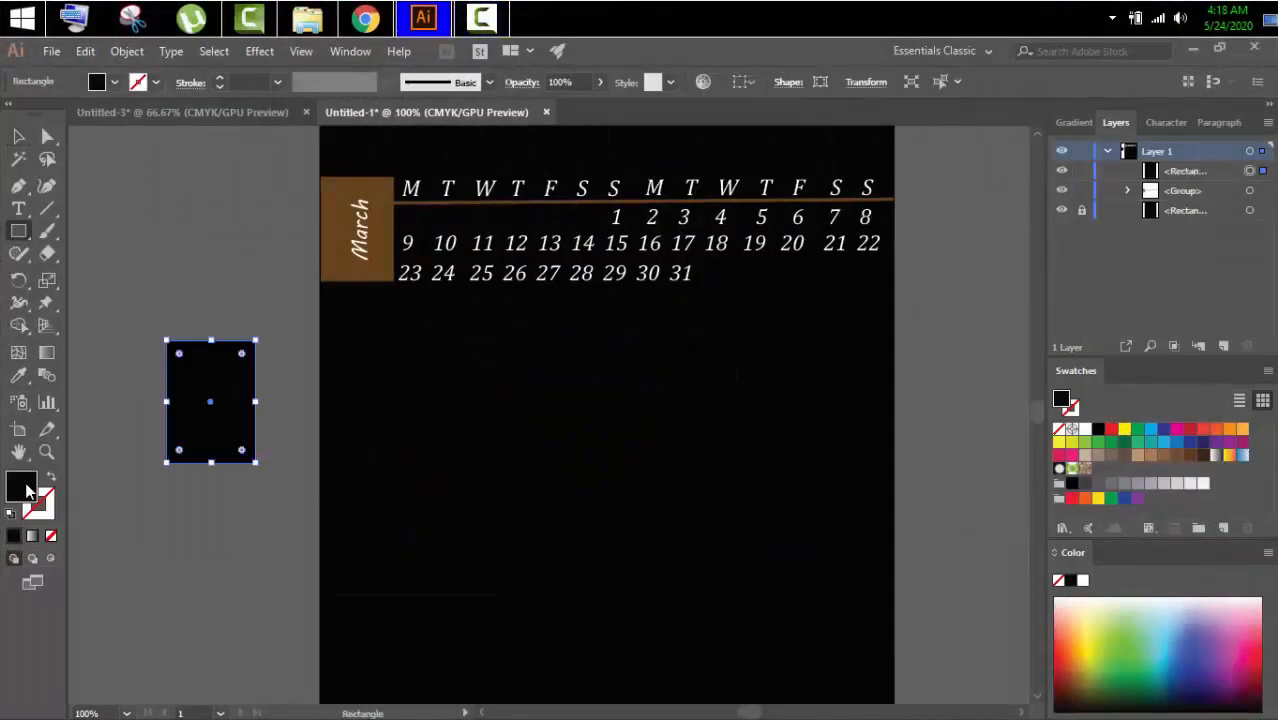
pyautogui.doubleClick(24, 487)
pyautogui.write('66431b')
pyautogui.press('Return')
pyautogui.press('v')
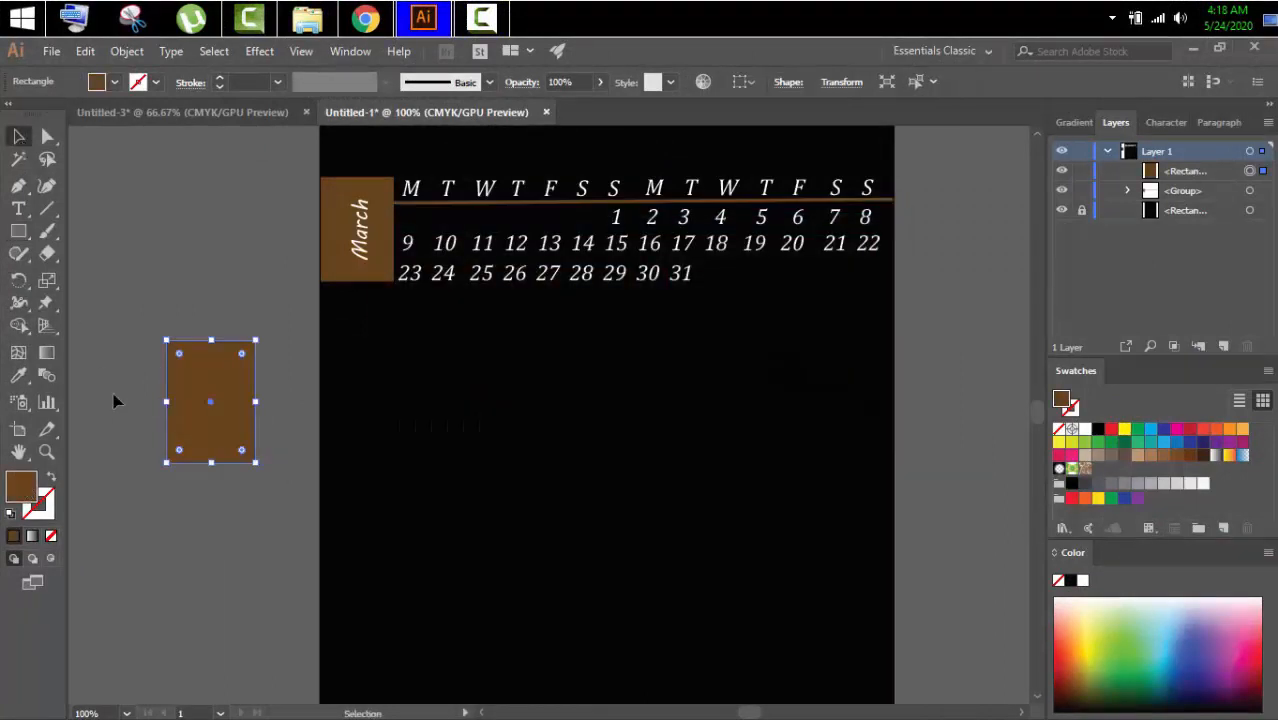
# Move the brown rectangle to the artboard's right edge below the March block and shrink it to about the March box's size
pyautogui.moveTo(211, 402); pyautogui.dragTo(849, 373)
pyautogui.moveTo(901, 441); pyautogui.dragTo(911, 431)
pyautogui.hotkey('ctrl', 'z')
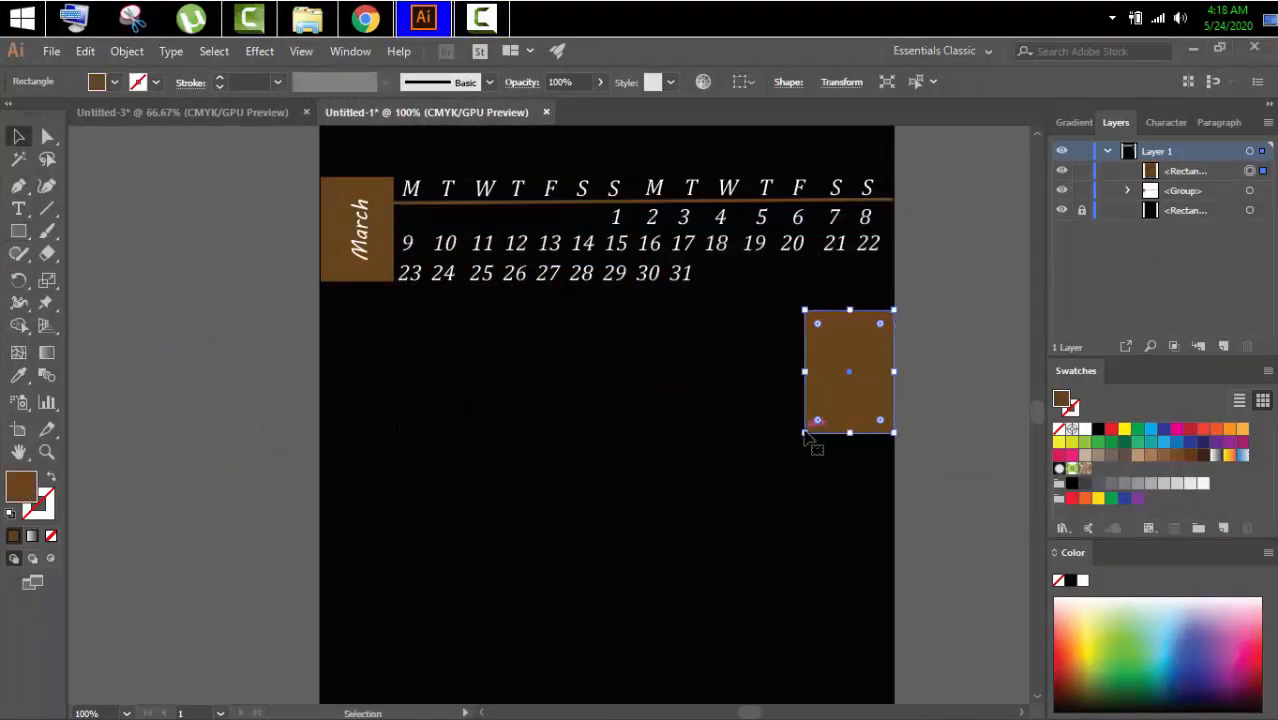
pyautogui.moveTo(805, 433); pyautogui.dragTo(818, 412)
pyautogui.click(450, 314)
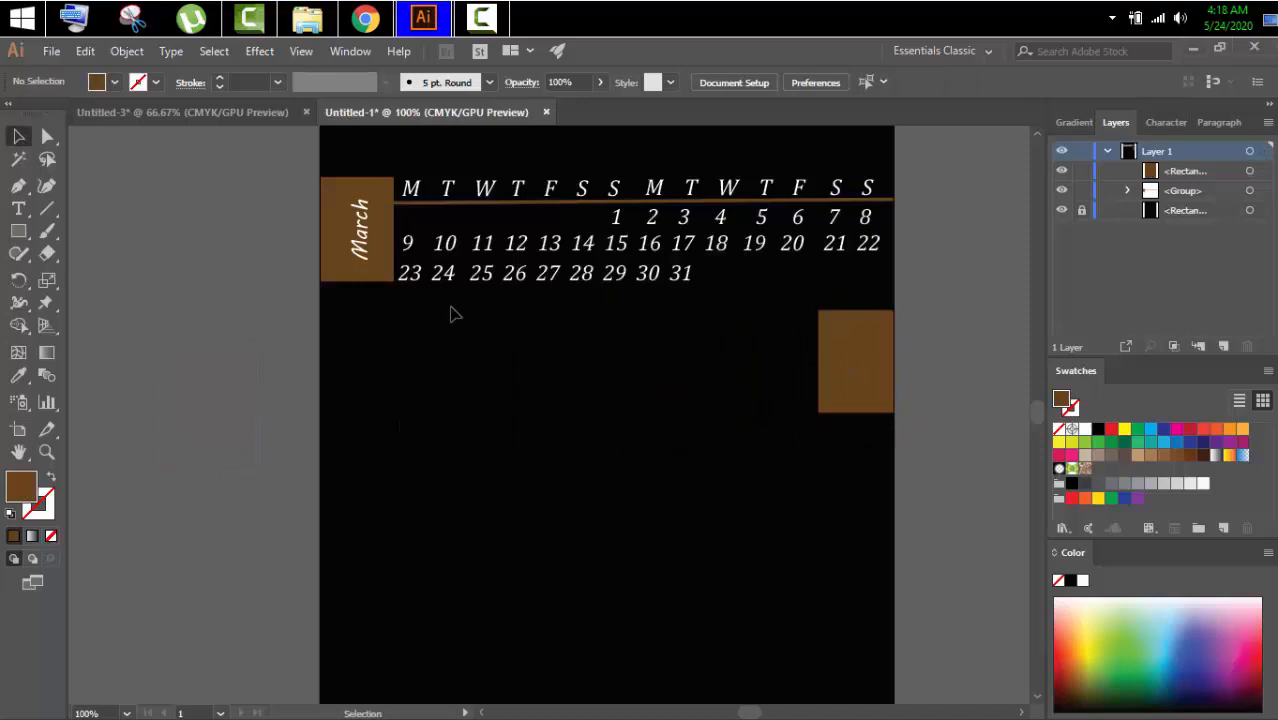
# Draw a horizontal line from the new brown rectangle's left side to the artboard's left edge
pyautogui.click(47, 209)
pyautogui.click(818, 333)
pyautogui.click(605, 440)
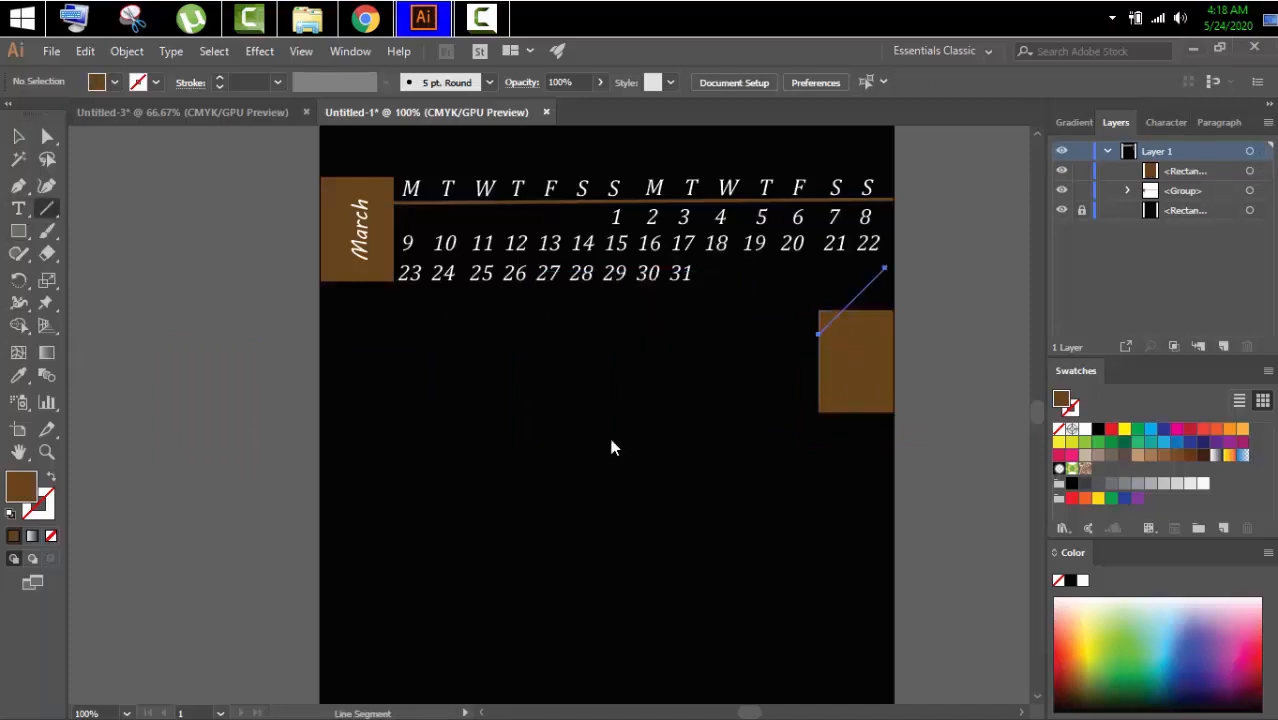
pyautogui.press('v')
pyautogui.moveTo(884, 268); pyautogui.dragTo(322, 338)
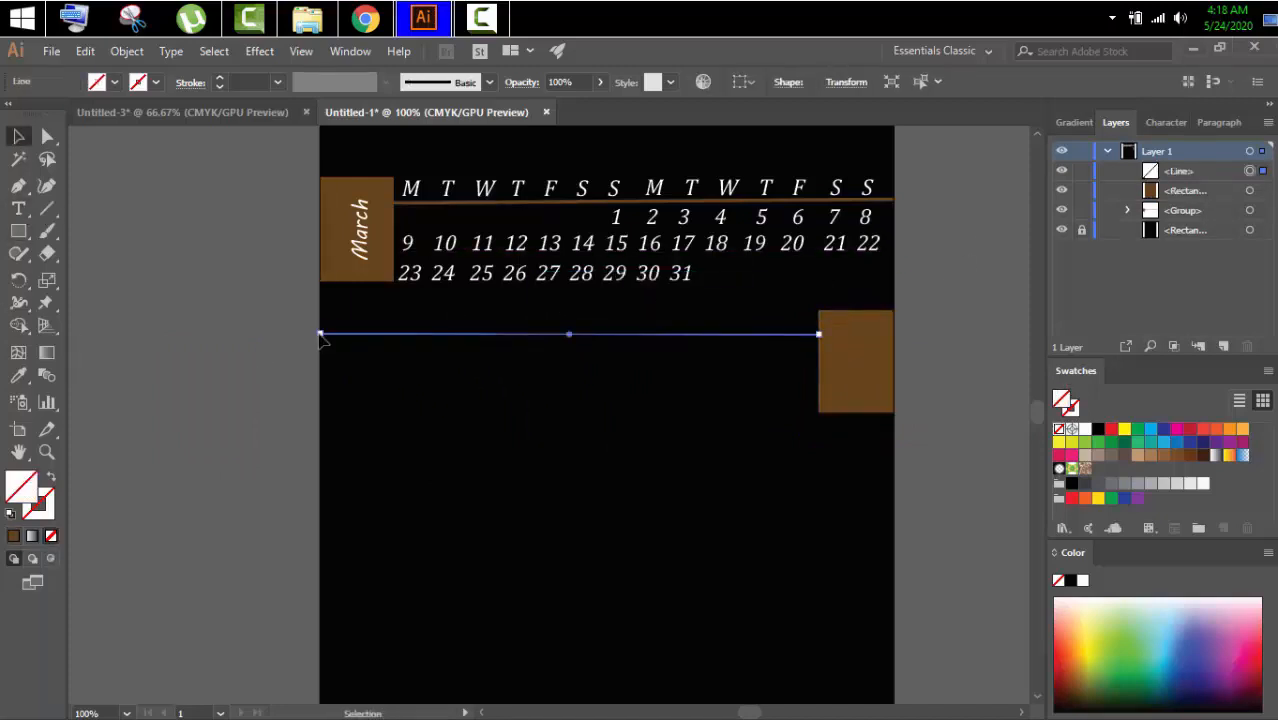
# Give the horizontal line a brown stroke and increase its stroke weight
pyautogui.click(45, 501)
pyautogui.click(13, 535)
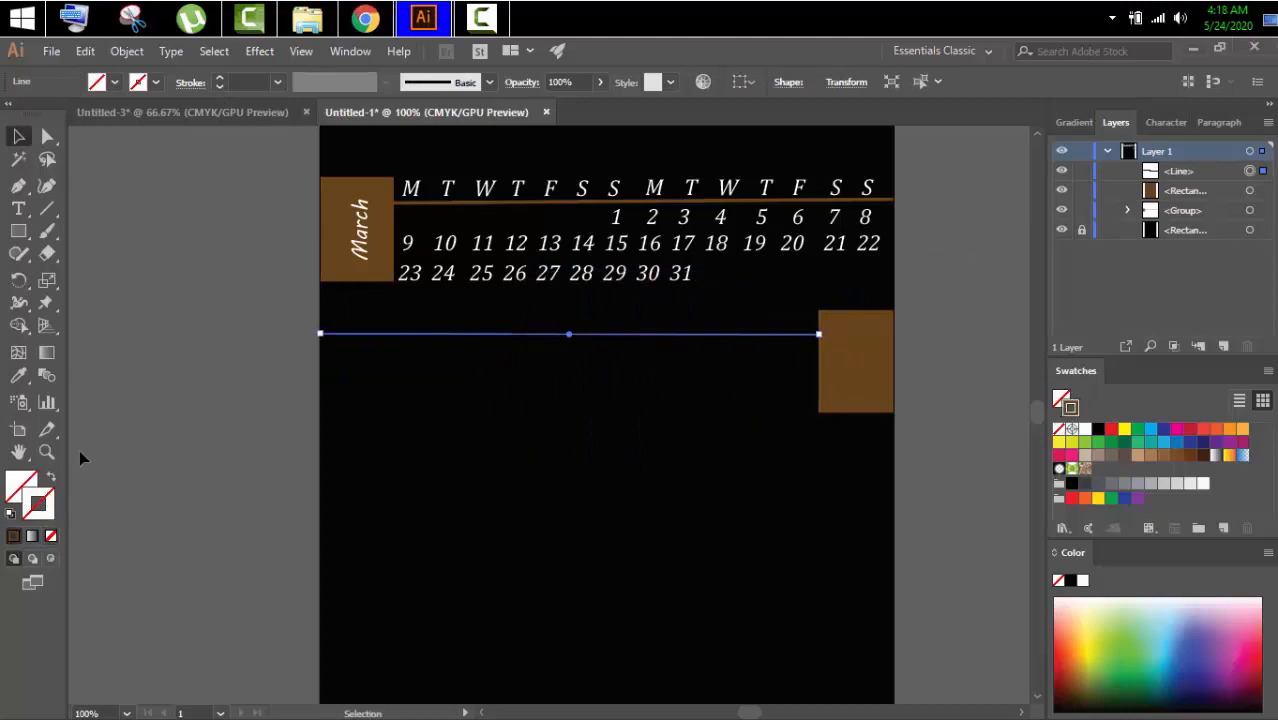
pyautogui.click(219, 78)
pyautogui.click(219, 78)
pyautogui.click(180, 339)
# Add a text object reading M beside the artboard, level with the new brown line
pyautogui.click(18, 212)
pyautogui.click(232, 358)
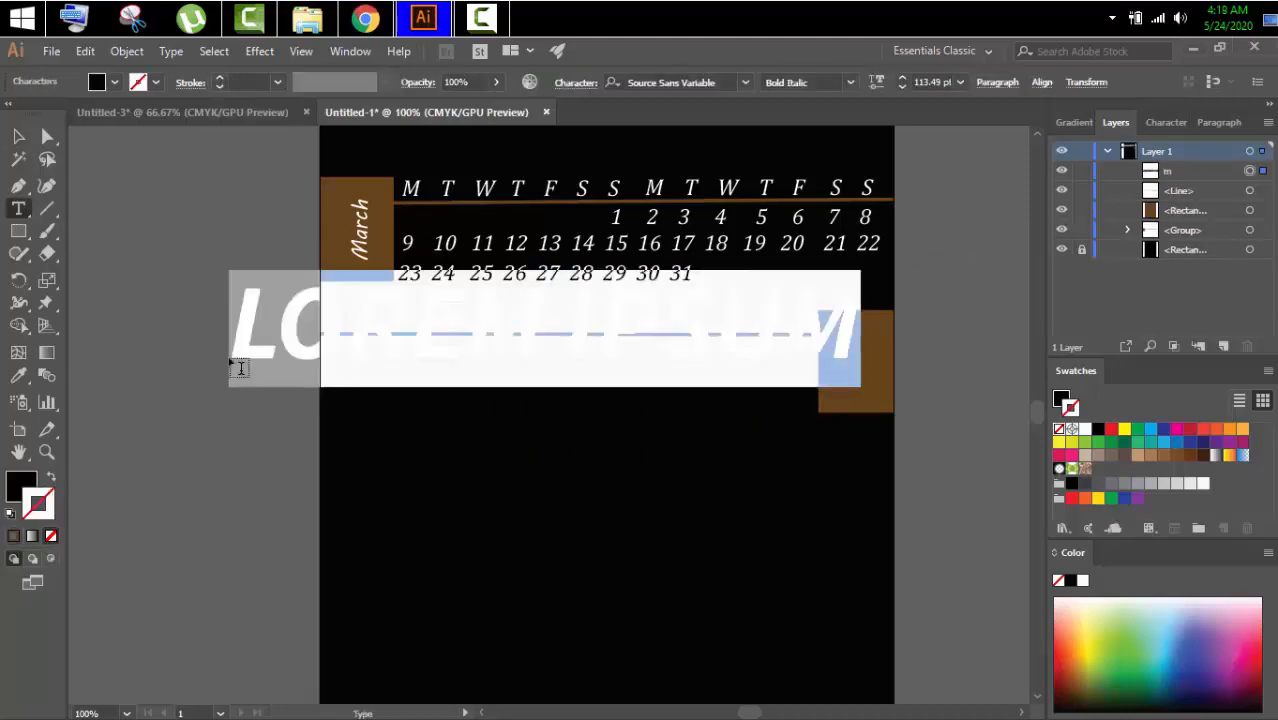
pyautogui.write('m')
pyautogui.click(229, 356)
pyautogui.write('t')
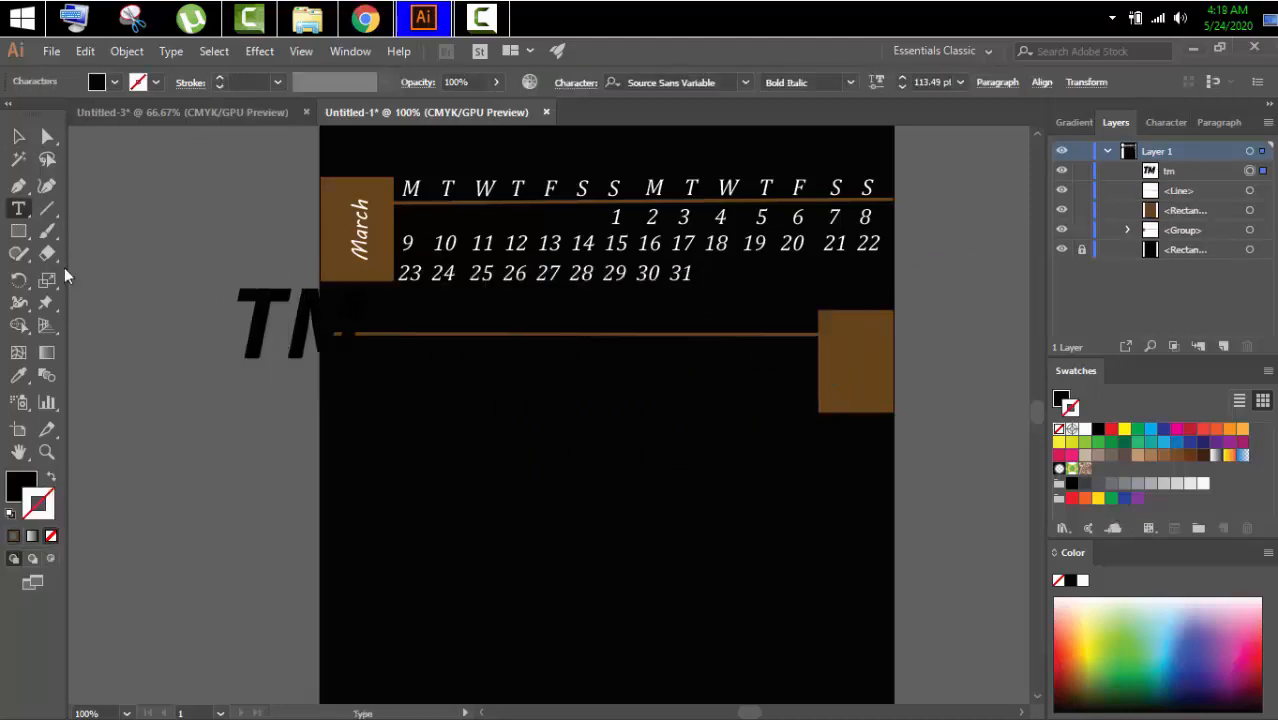
pyautogui.press('BackSpace')
pyautogui.press('Right')
# Reduce the M text's font size to 92 pt
pyautogui.click(12, 132)
pyautogui.click(1151, 124)
pyautogui.click(1081, 213)
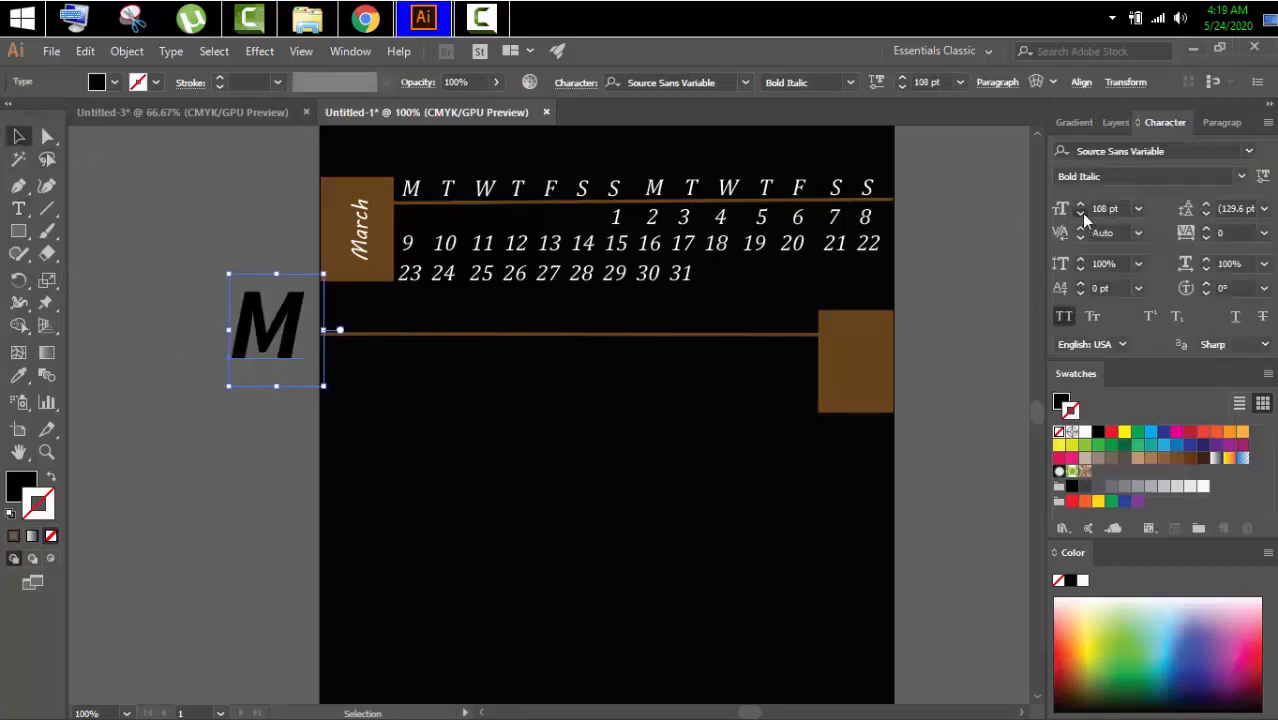
# Ungroup the March calendar block and select its first row of weekday letters
pyautogui.click(510, 184)
pyautogui.hotkey('ctrl', 'shift', 'g')
pyautogui.click(403, 185)
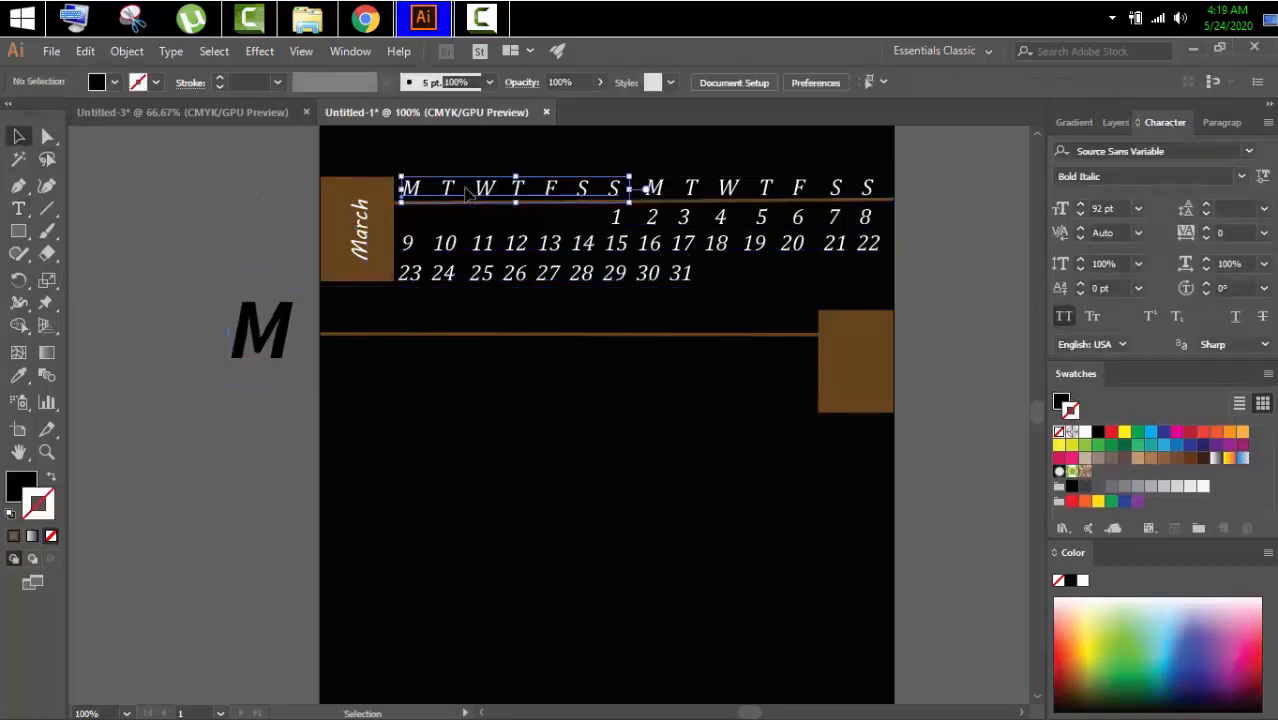
# Set the M text's font size to 25 pt
pyautogui.click(260, 330)
pyautogui.click(1100, 209)
pyautogui.write('25')
pyautogui.press('Return')
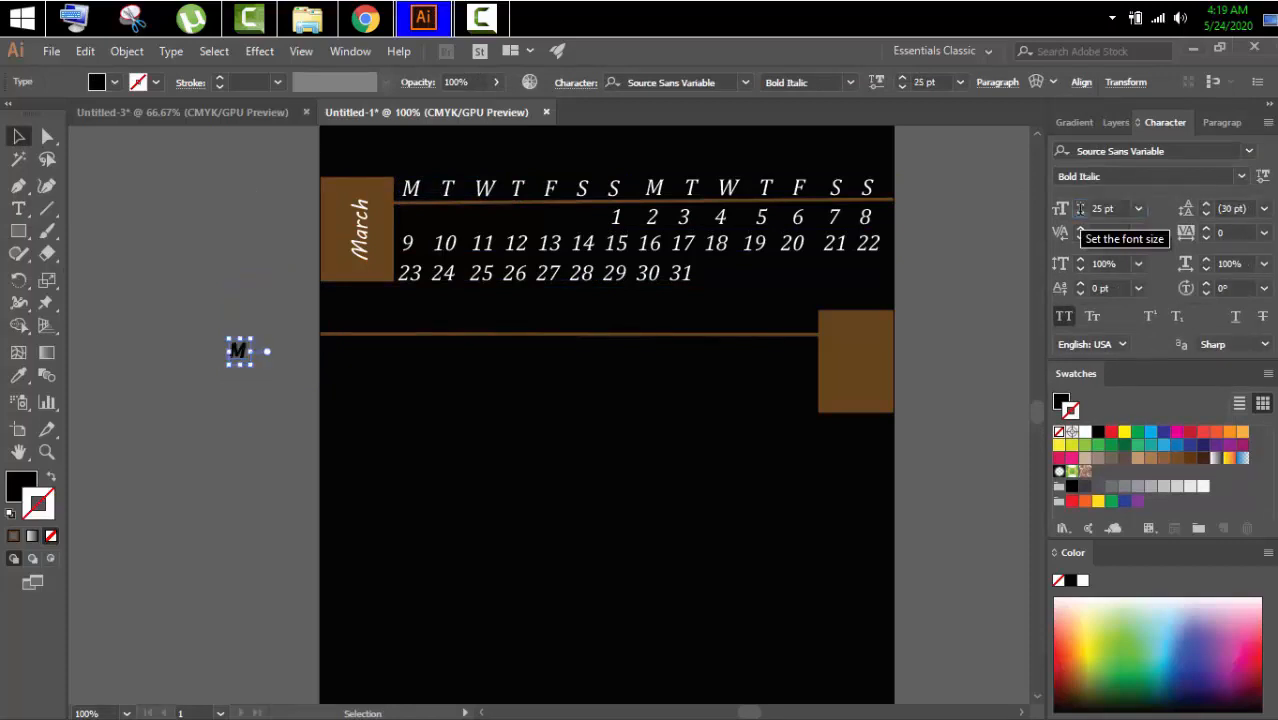
# Set the M text's font to Cambria and extend it into a weekday row reading M T W T F S S
pyautogui.click(1249, 151)
pyautogui.click(953, 246)
pyautogui.press('t')
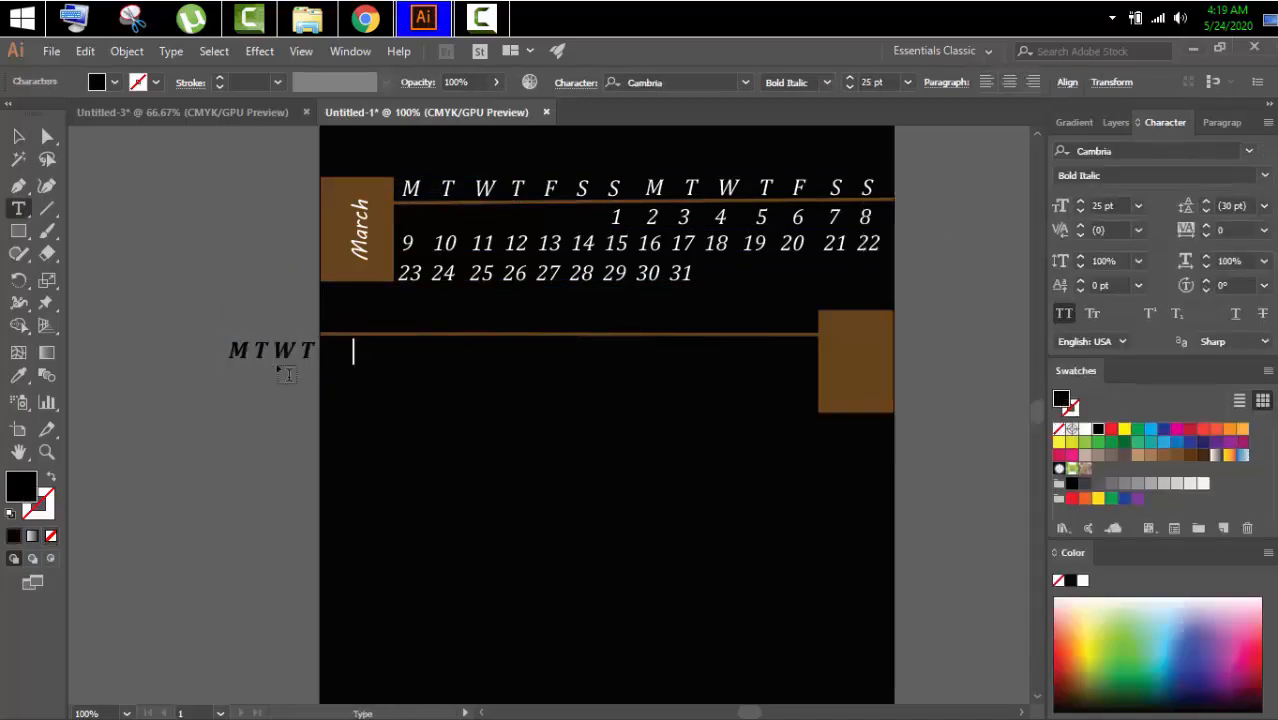
pyautogui.click(18, 137)
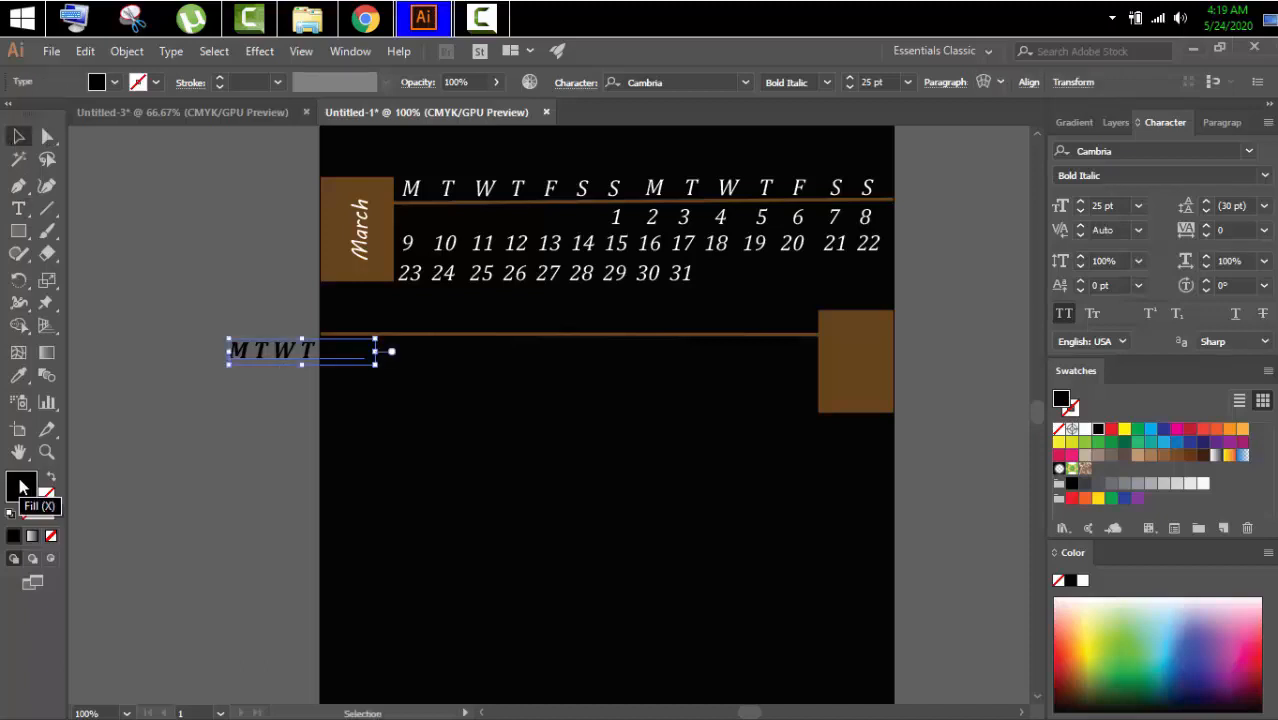
# Change the weekday row's fill color to white
pyautogui.doubleClick(22, 487)
pyautogui.moveTo(405, 350); pyautogui.dragTo(392, 260)
pyautogui.press('Return')
# Place the weekday row above the lower brown line's left end and put a copy near its right end
pyautogui.moveTo(343, 350); pyautogui.dragTo(522, 350)
pyautogui.moveTo(271, 355); pyautogui.dragTo(376, 325)
pyautogui.moveTo(496, 357); pyautogui.dragTo(750, 328)
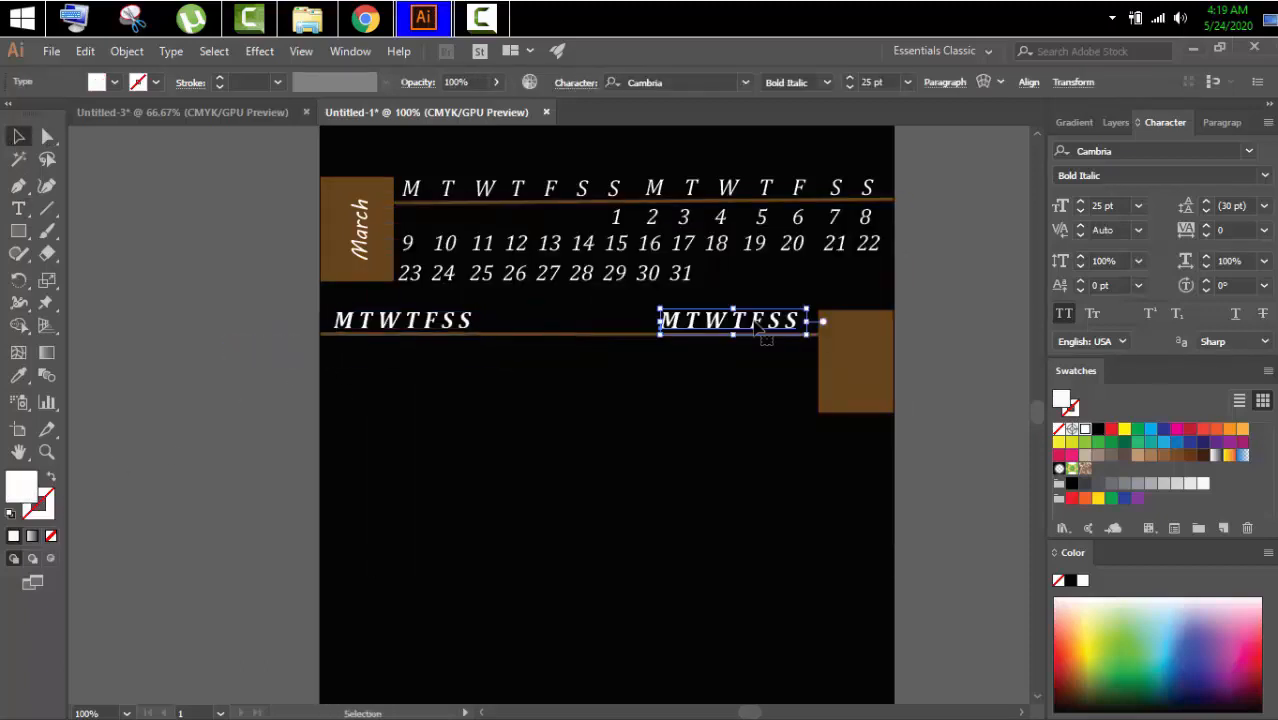
# Add extra spaces between the letters of the left weekday row above the lower brown line
pyautogui.doubleClick(362, 318)
pyautogui.click(389, 319)
pyautogui.click(432, 319)
pyautogui.click(451, 319)
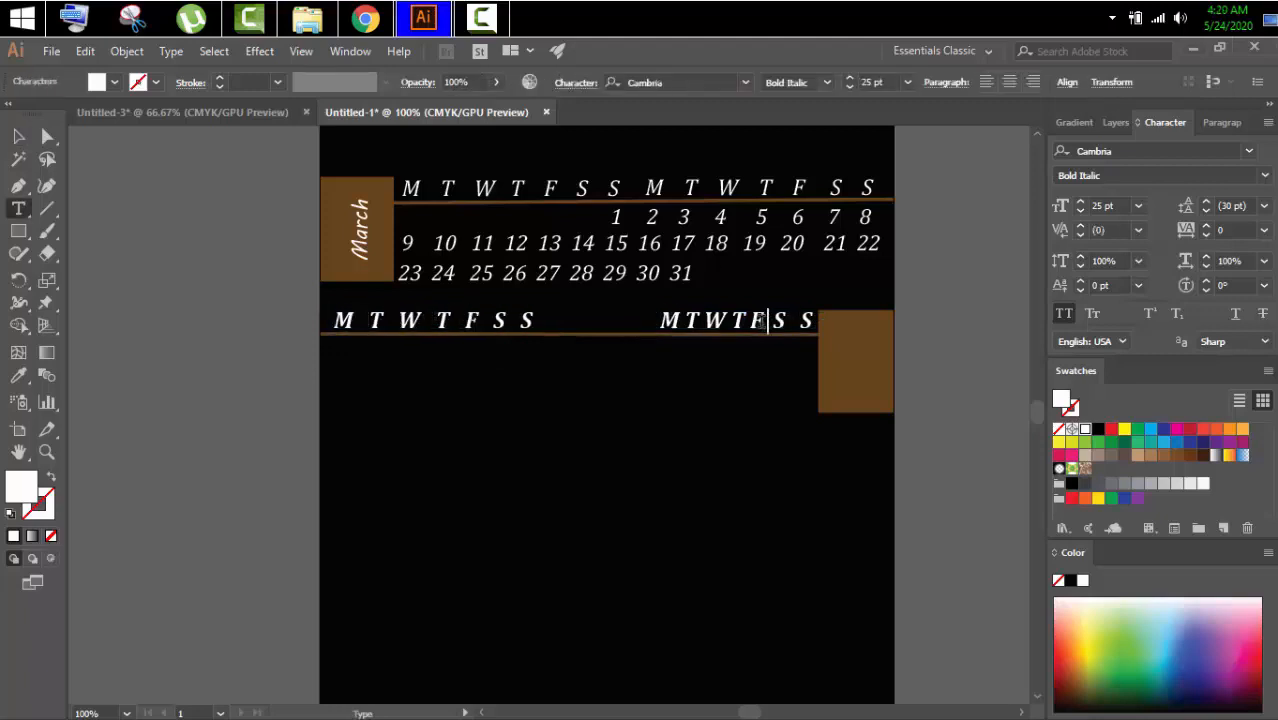
# Spread out the letters of the copied weekday row on the right with extra spaces
pyautogui.click(748, 321)
pyautogui.click(730, 321)
pyautogui.click(702, 321)
pyautogui.click(682, 321)
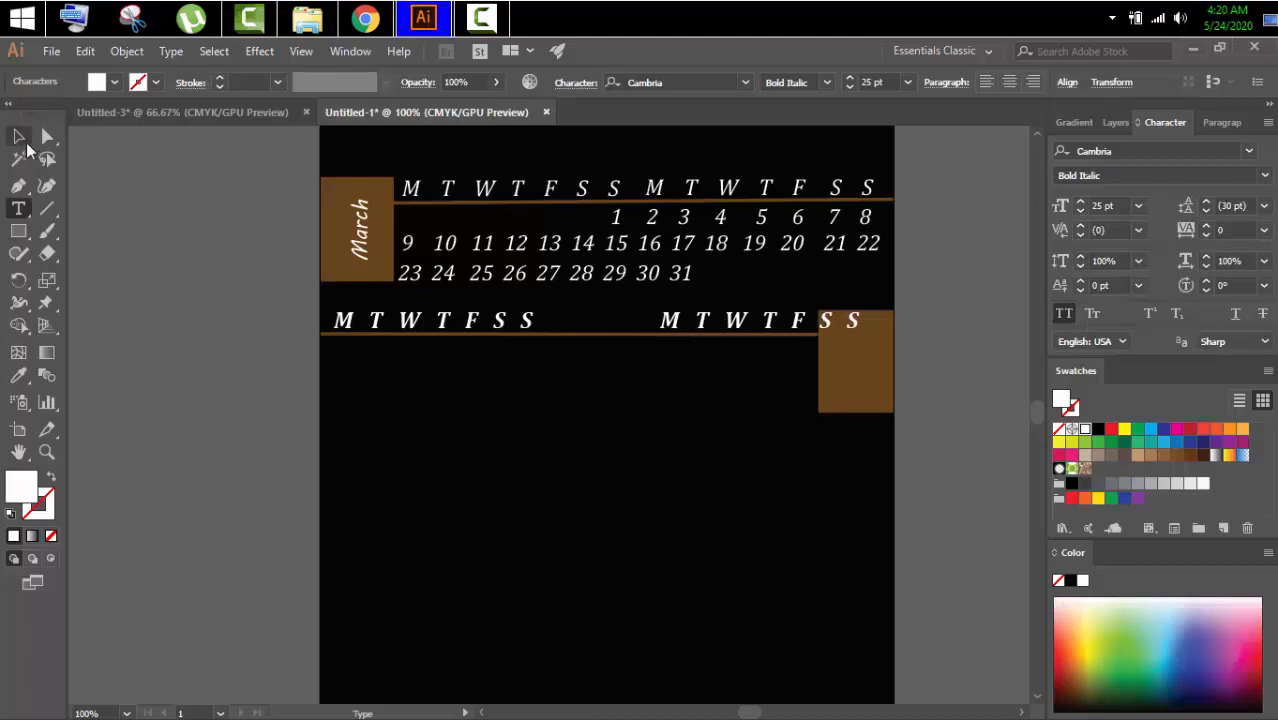
# Widen the gaps in the left weekday row further so its letters spread across half the brown line
pyautogui.click(368, 320)
pyautogui.press('BackSpace')
pyautogui.click(405, 320)
pyautogui.click(442, 320)
pyautogui.click(475, 321)
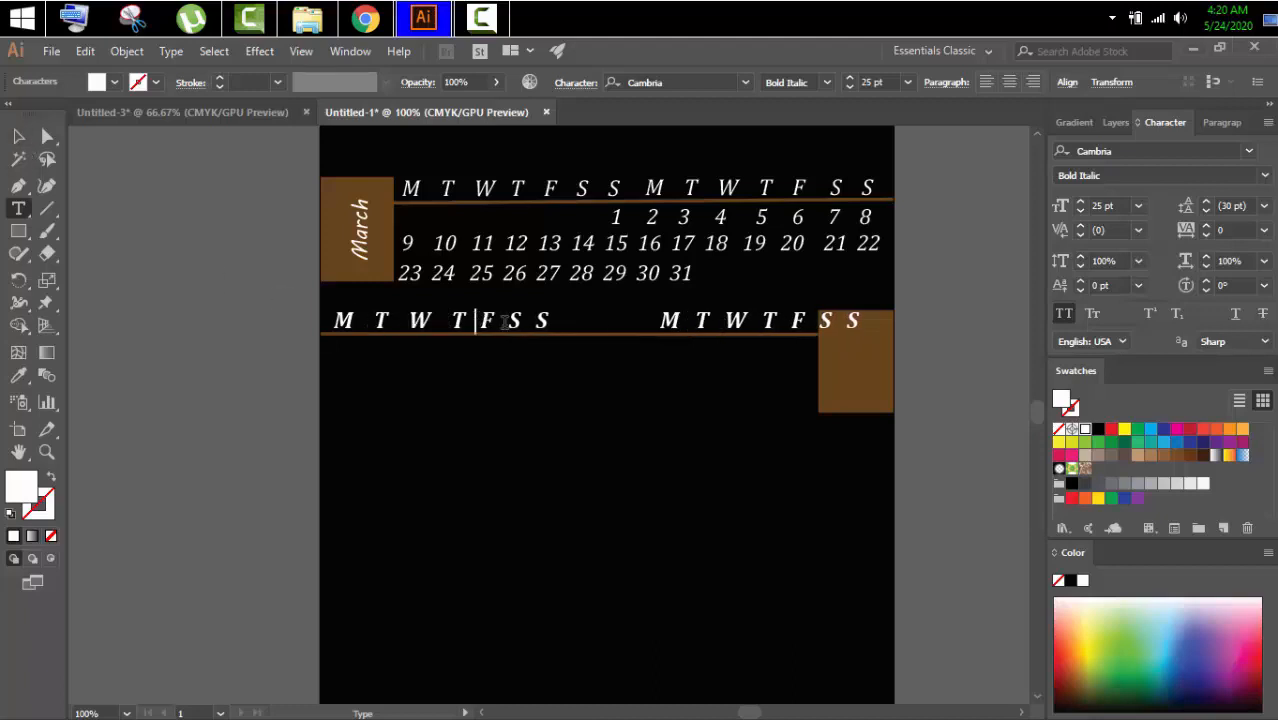
pyautogui.press('Escape')
# Move the right weekday row up against the left one and widen its gaps to reach the brown block
pyautogui.moveTo(736, 328); pyautogui.dragTo(661, 328)
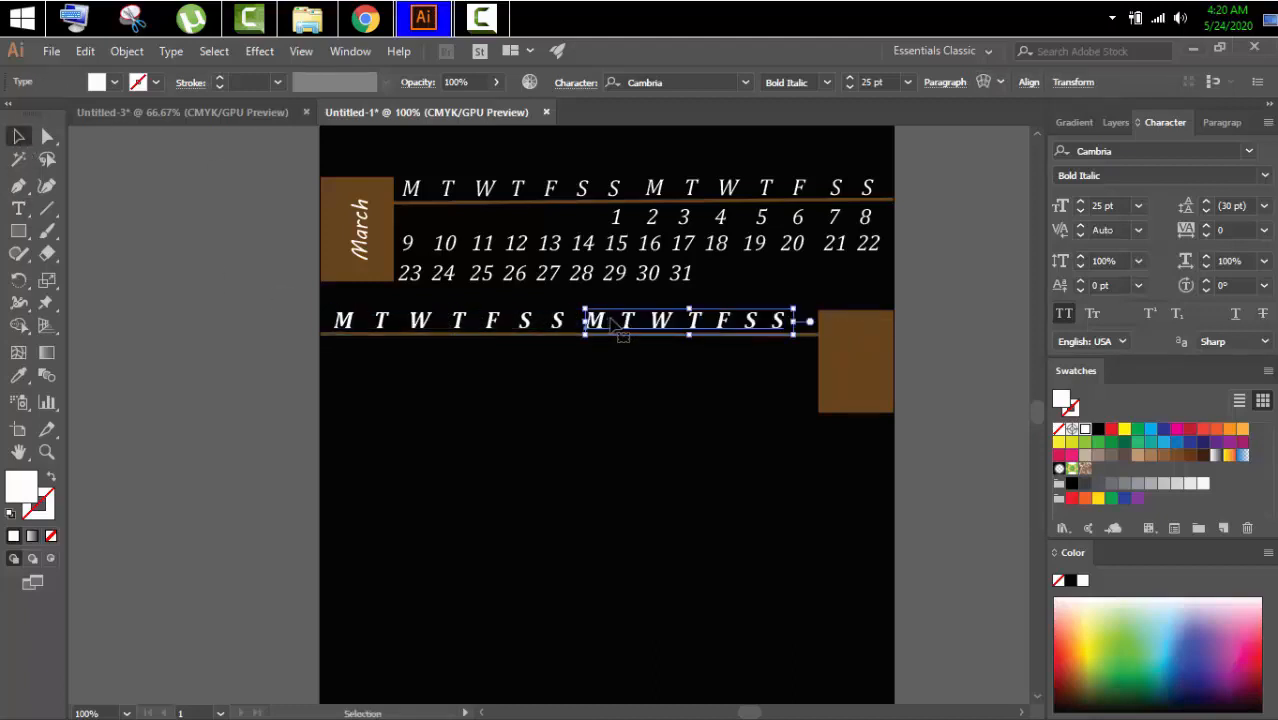
pyautogui.doubleClick(617, 325)
pyautogui.click(648, 323)
pyautogui.click(702, 321)
pyautogui.click(731, 321)
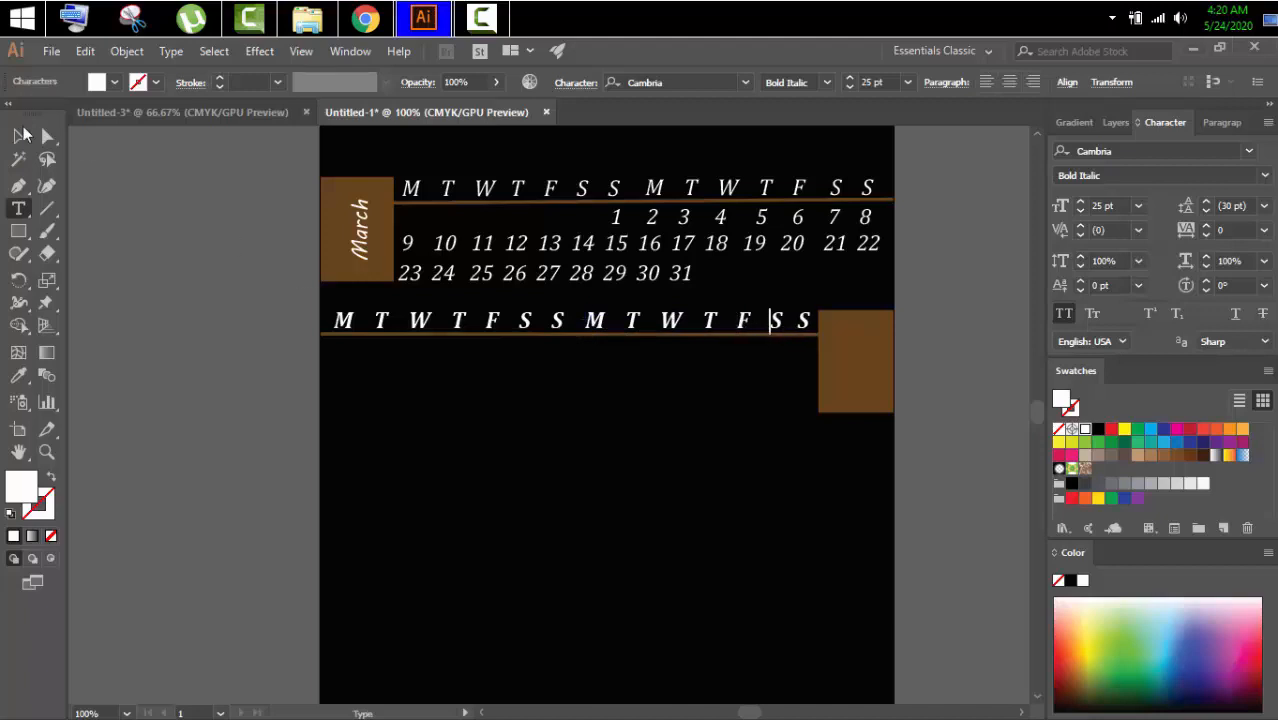
pyautogui.press('Escape')
# Add a text row with the dates 1 to 12 beside the artboard, below the brown line's level
pyautogui.click(150, 381)
pyautogui.write('1 2 3 4 5 6 7 8 9')
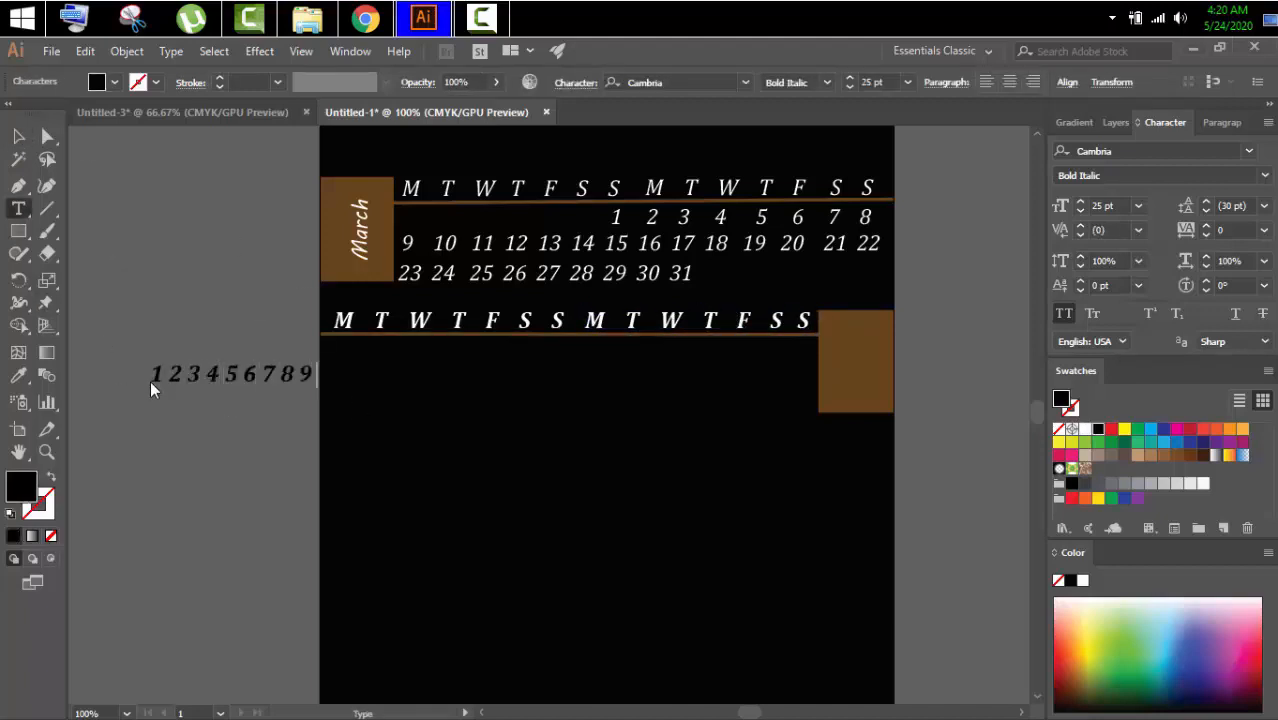
pyautogui.click(16, 136)
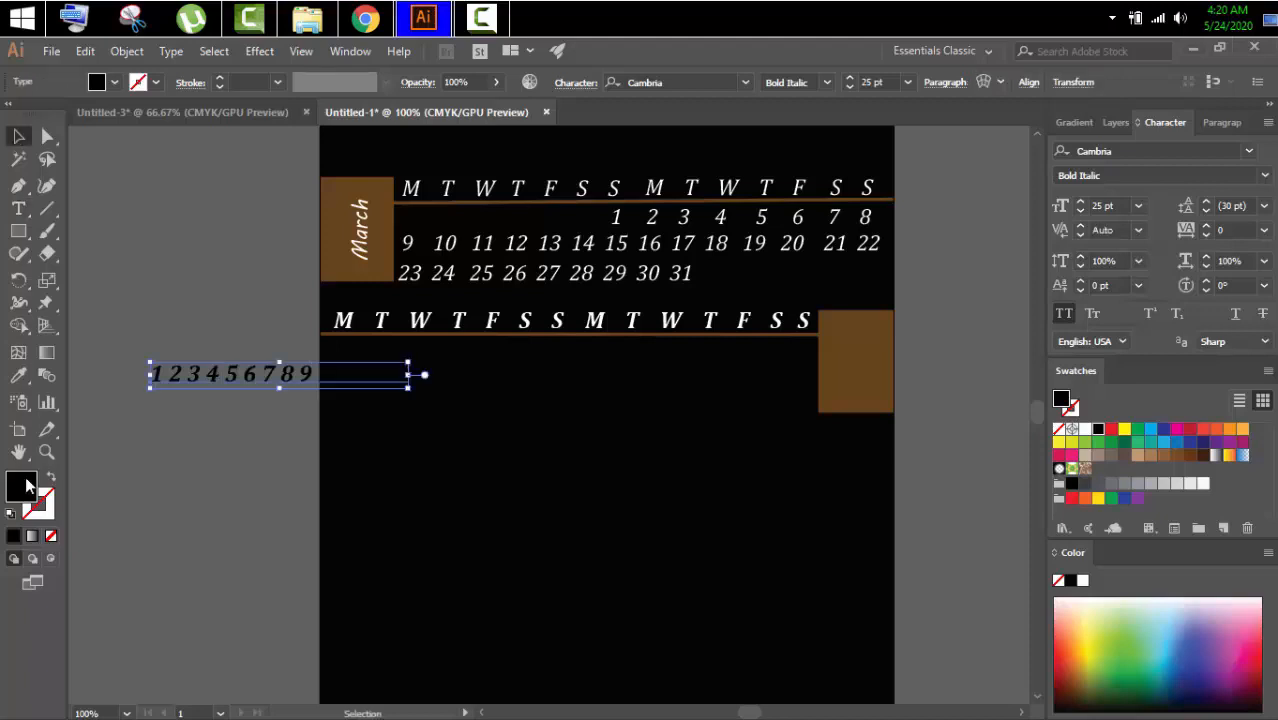
# Fill the 1 to 12 date row with white and move it under the weekday letters, starting at Wednesday
pyautogui.doubleClick(26, 485)
pyautogui.moveTo(405, 272); pyautogui.dragTo(370, 236)
pyautogui.click(836, 266)
pyautogui.click(316, 431)
pyautogui.moveTo(283, 388); pyautogui.dragTo(508, 370)
pyautogui.click(408, 371)
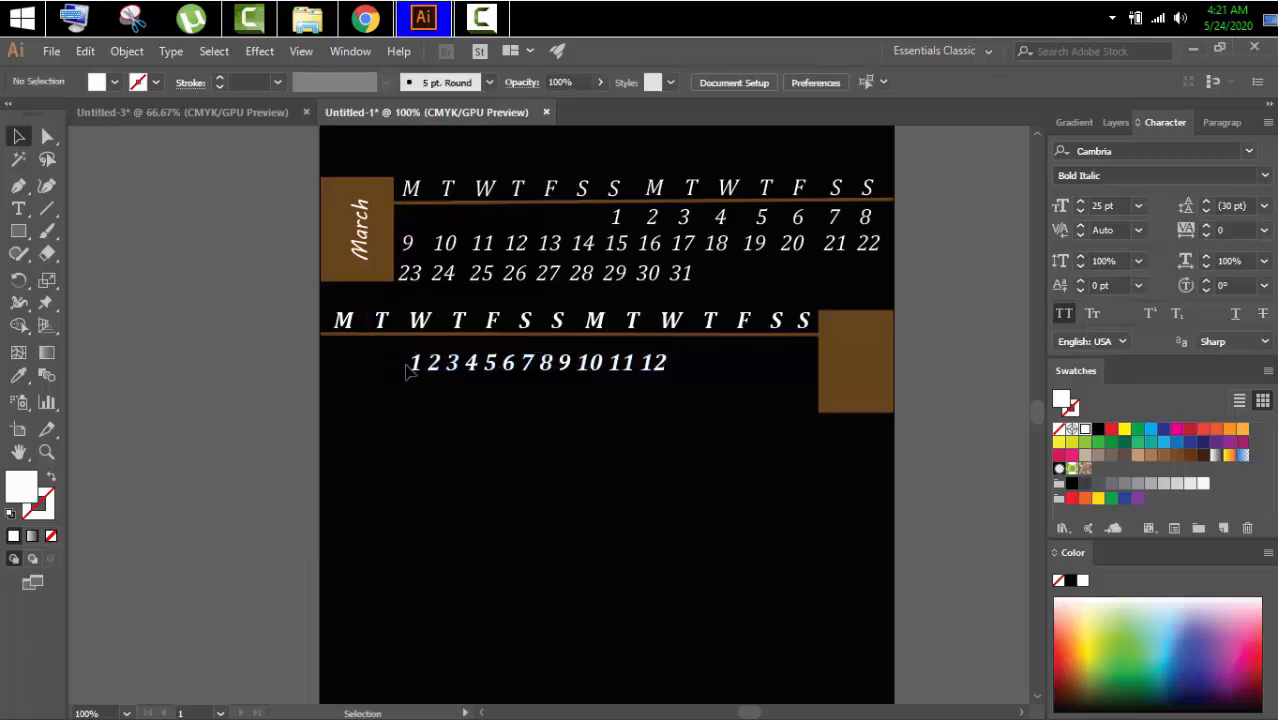
# Space out the dates 1 to 6 so each sits under its weekday letter
pyautogui.doubleClick(434, 368)
pyautogui.click(476, 366)
pyautogui.click(468, 364)
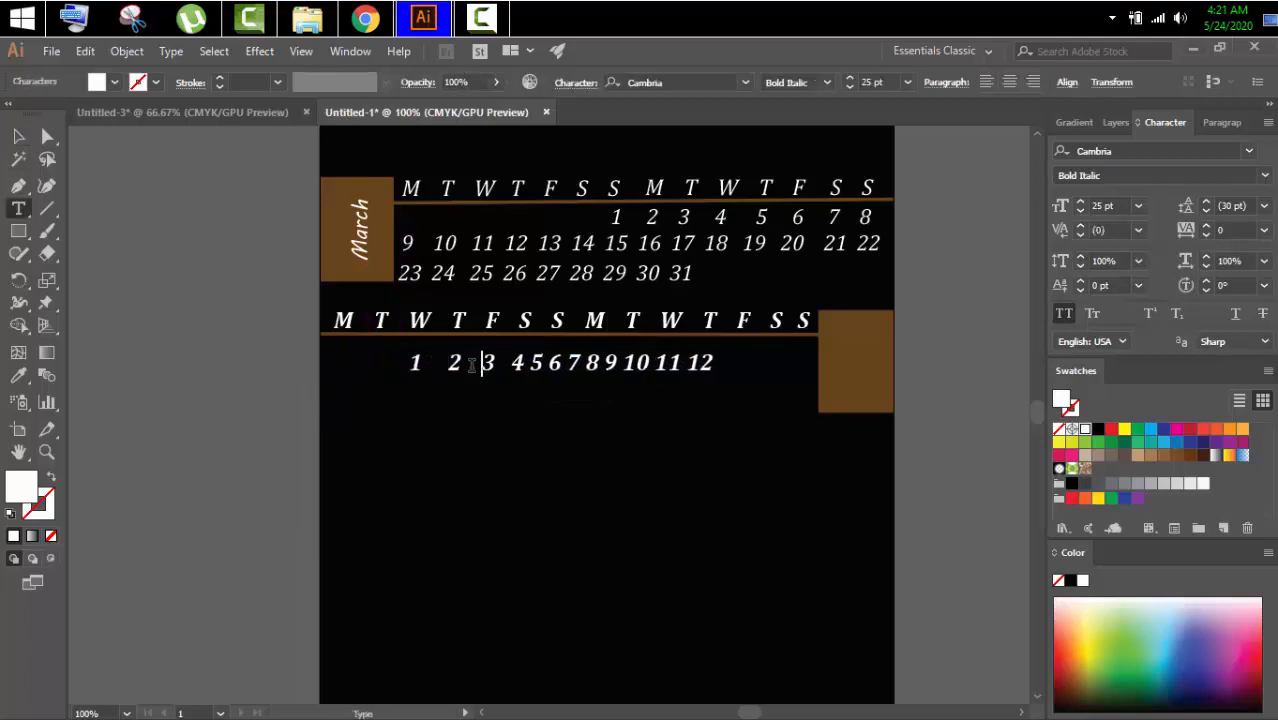
pyautogui.click(516, 364)
pyautogui.click(540, 364)
pyautogui.click(572, 364)
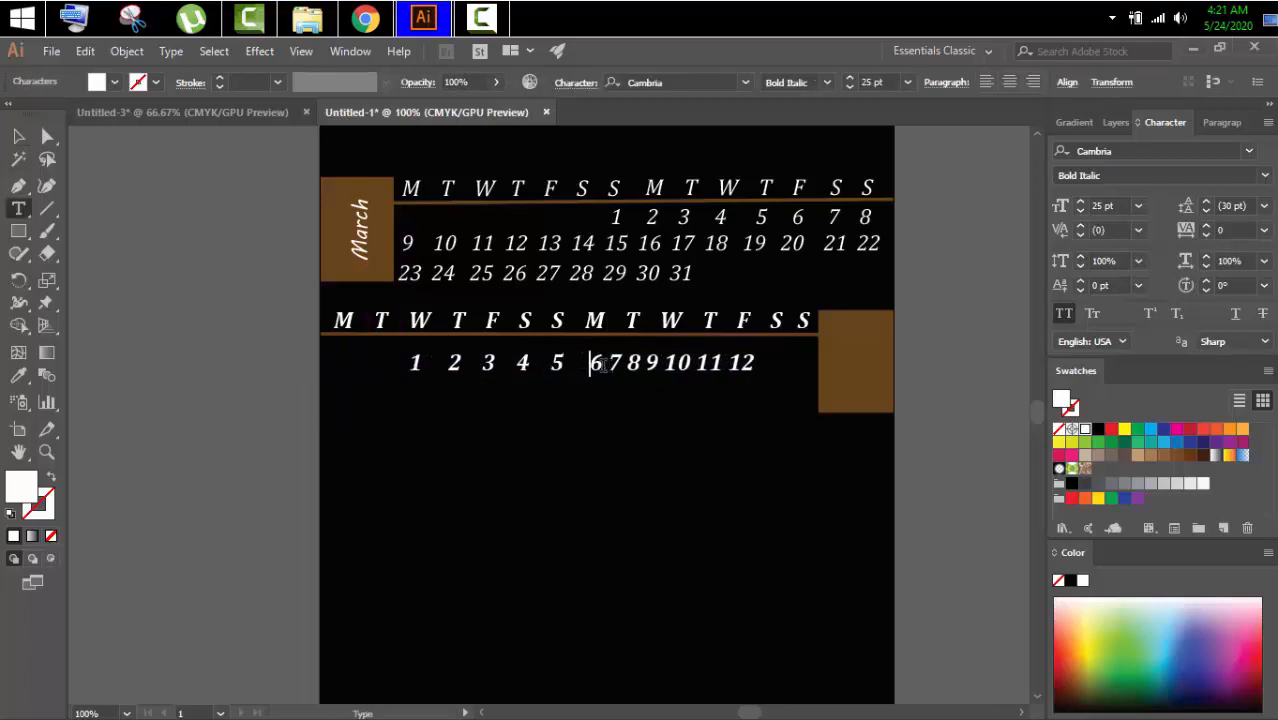
# Adjust the spacing of the dates 6 to 12 to line up with the second week's letters
pyautogui.press('BackSpace')
pyautogui.click(603, 366)
pyautogui.click(643, 366)
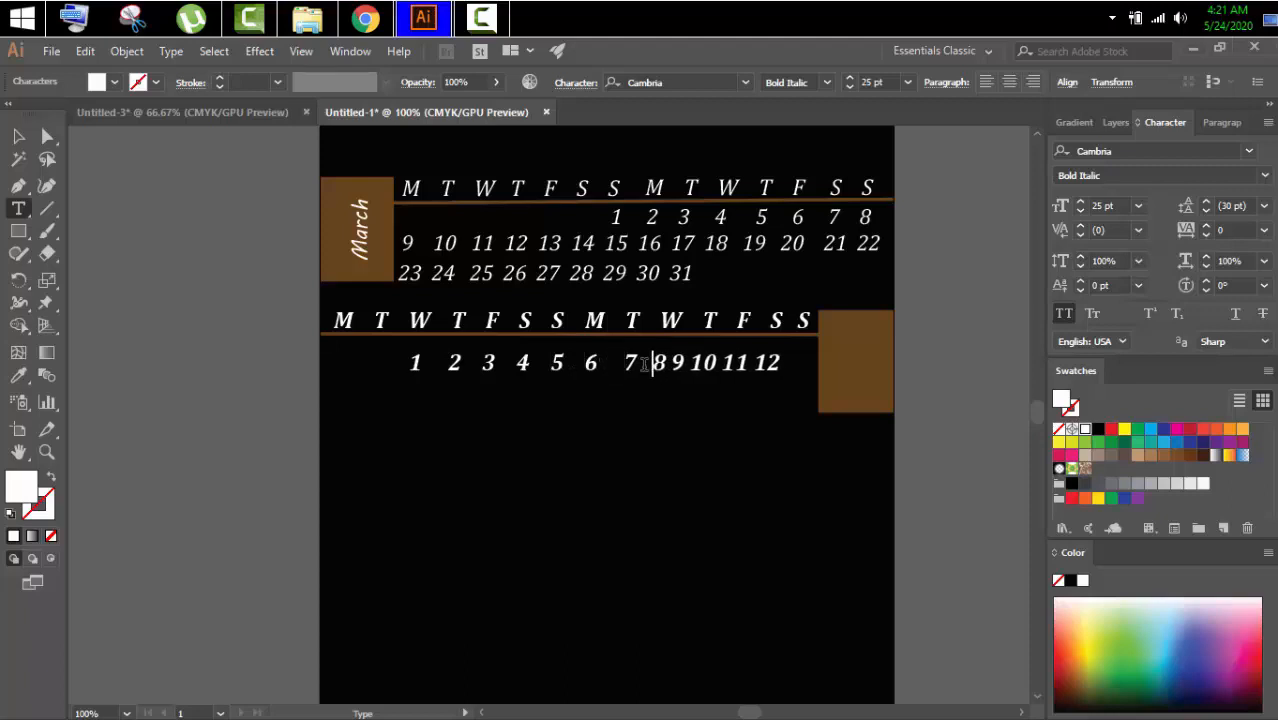
pyautogui.click(685, 366)
pyautogui.click(719, 364)
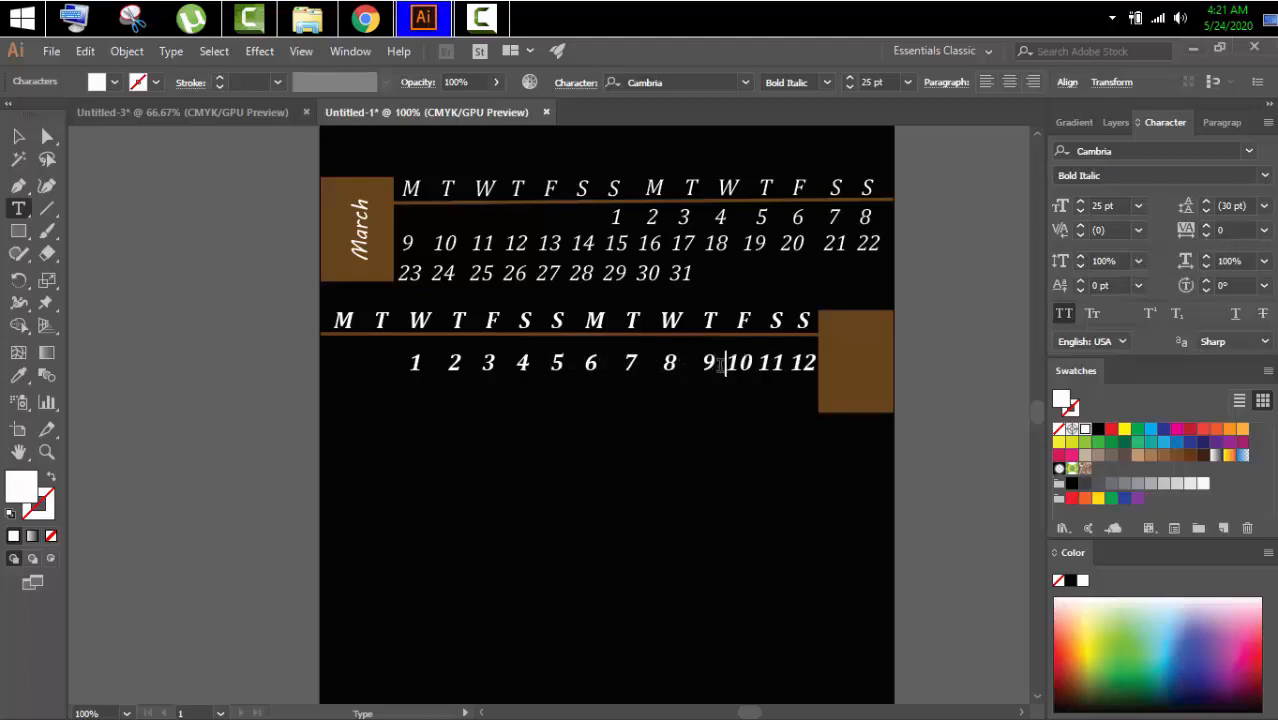
pyautogui.click(19, 136)
pyautogui.click(160, 300)
# Add a second date row beside the artboard, counting up from 13 through 25
pyautogui.click(17, 206)
pyautogui.click(161, 384)
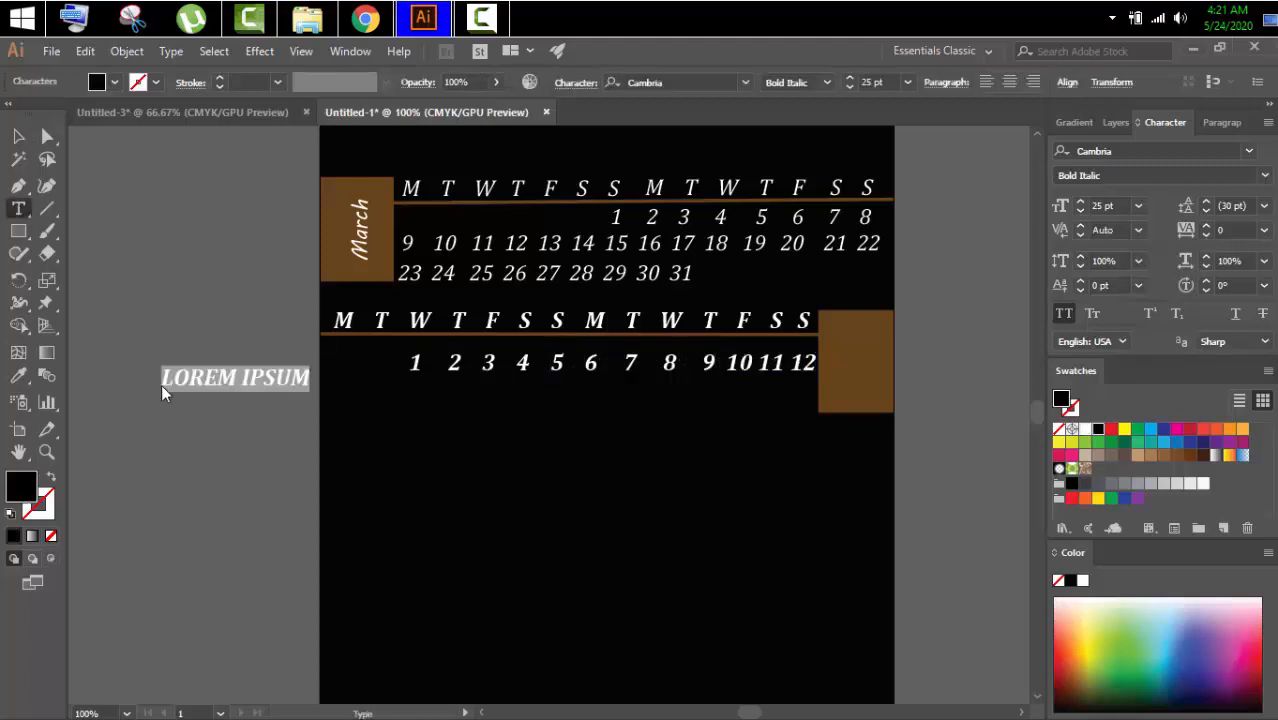
pyautogui.write('13 14 15 16 17')
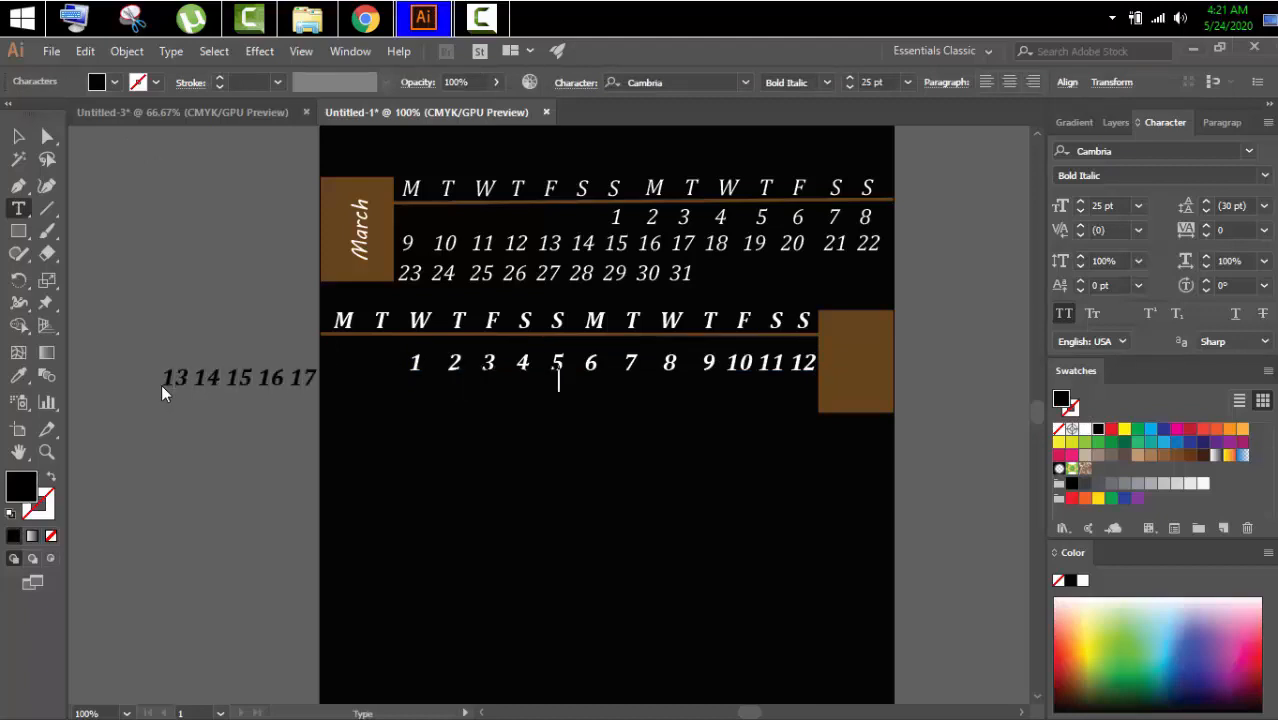
# Fill the second date row with white (ffffff) and place it under the first date row, starting at Monday
pyautogui.click(19, 136)
pyautogui.doubleClick(20, 487)
pyautogui.write('ffffff')
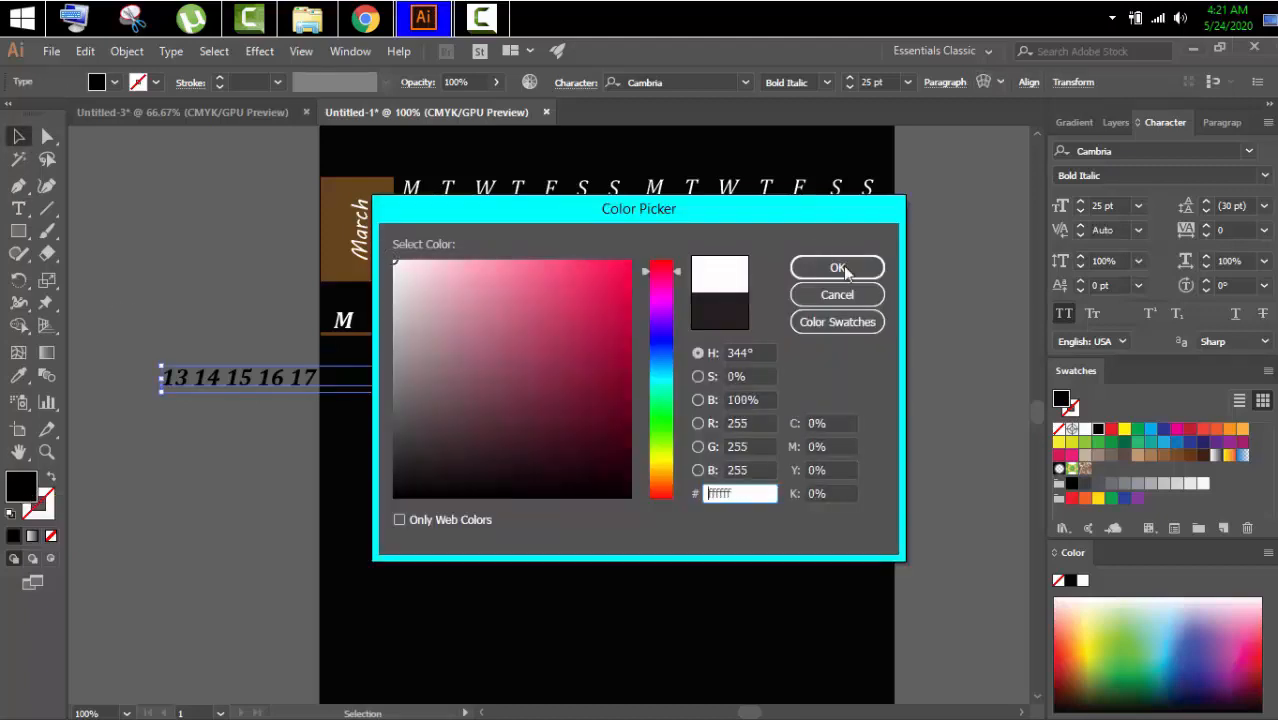
pyautogui.click(837, 267)
pyautogui.moveTo(271, 385); pyautogui.dragTo(443, 403)
# Space the second date row's numbers to match the weekday columns and correct its last date to 26
pyautogui.press('t')
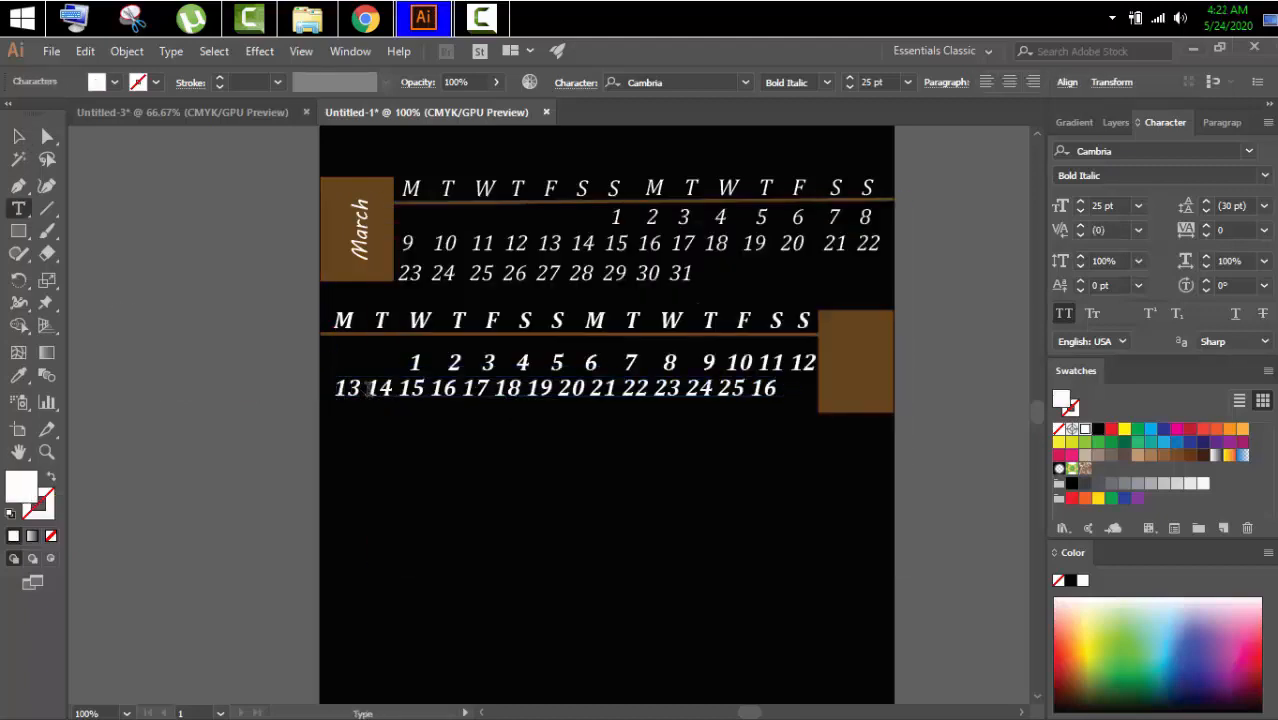
pyautogui.click(399, 389)
pyautogui.click(434, 390)
pyautogui.click(471, 391)
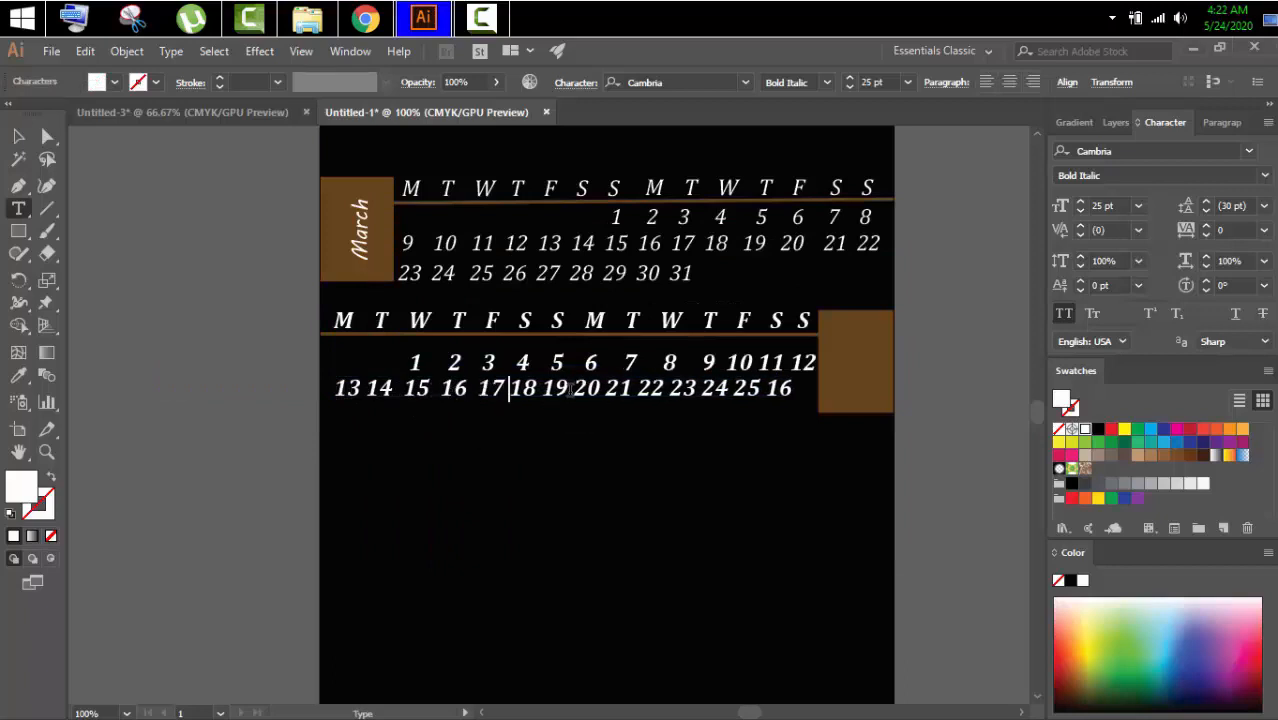
pyautogui.click(603, 390)
pyautogui.click(648, 389)
pyautogui.click(686, 389)
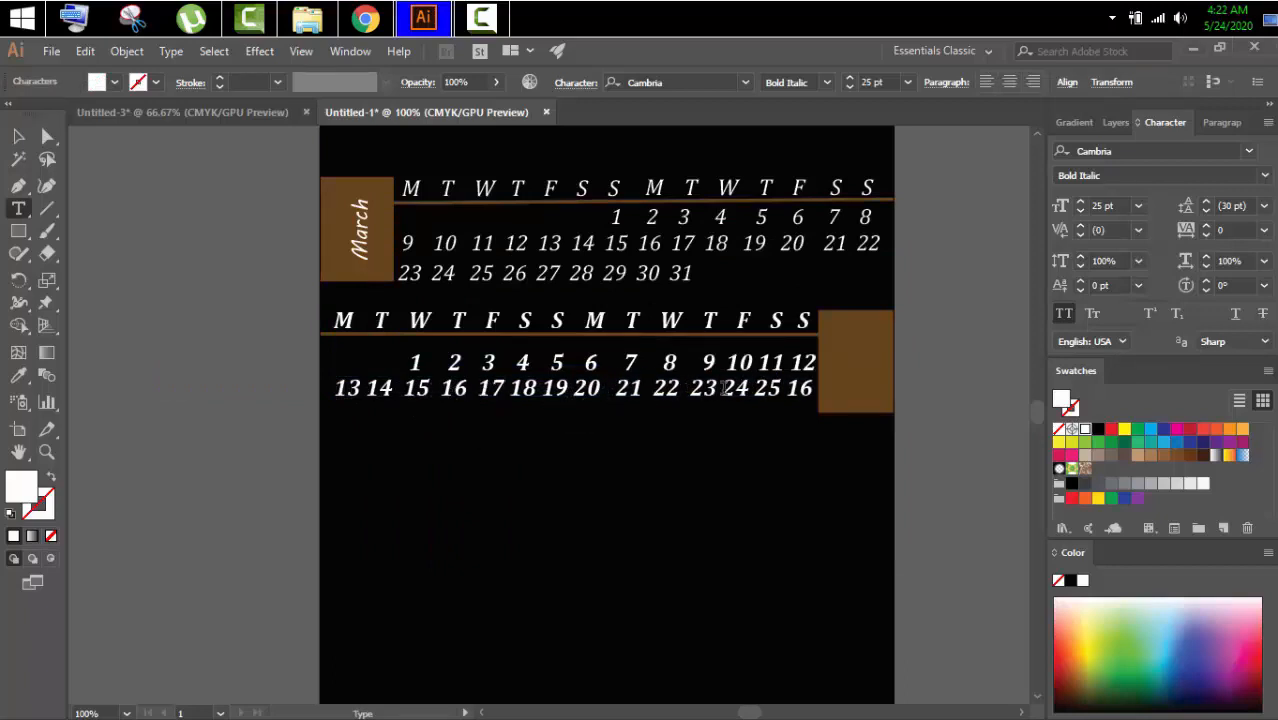
pyautogui.click(723, 389)
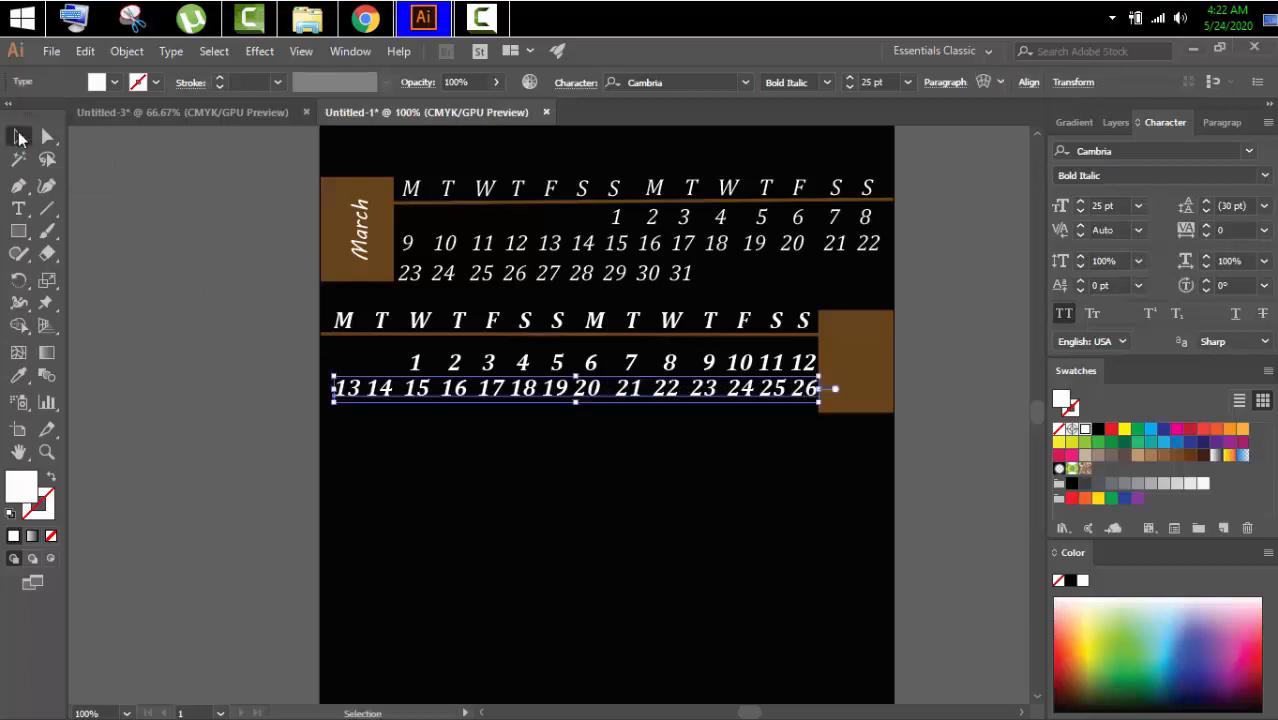
pyautogui.keyDown('ctrl'); pyautogui.click(131, 354); pyautogui.keyUp('ctrl')
# Add a third date row reading 27 28 29 30 beside the artboard
pyautogui.click(205, 366)
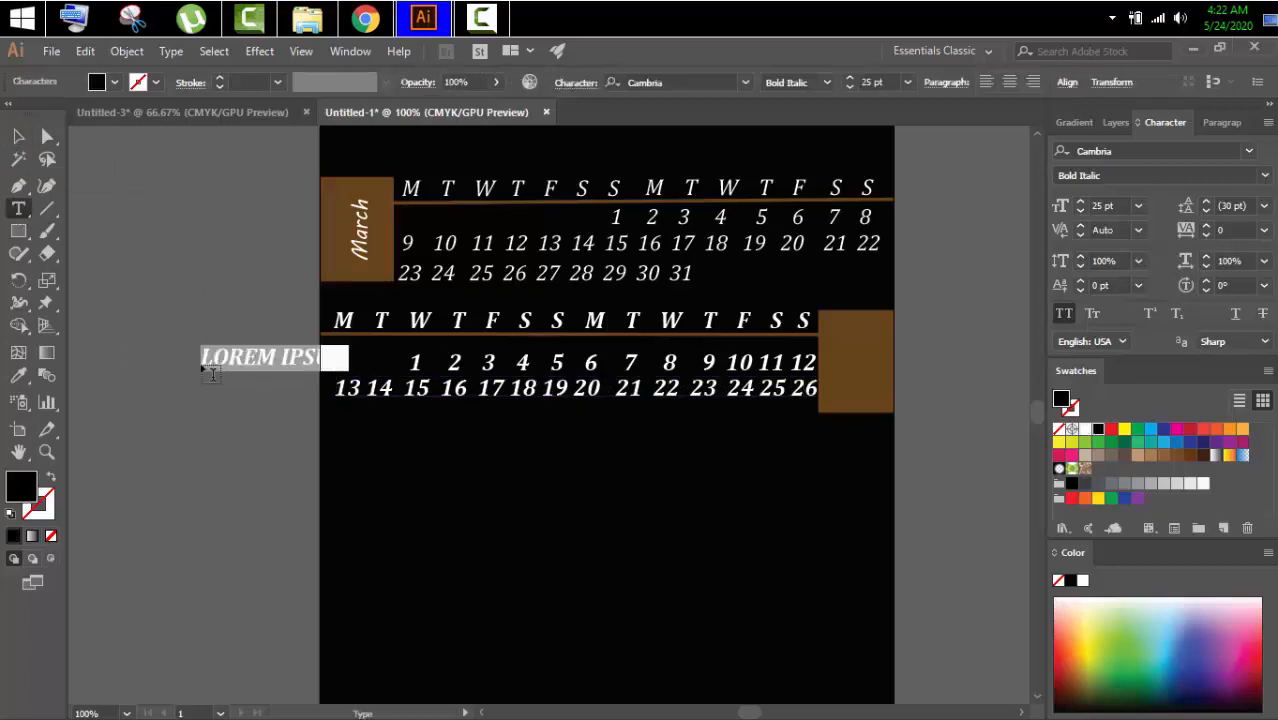
pyautogui.write('27 28 29 30')
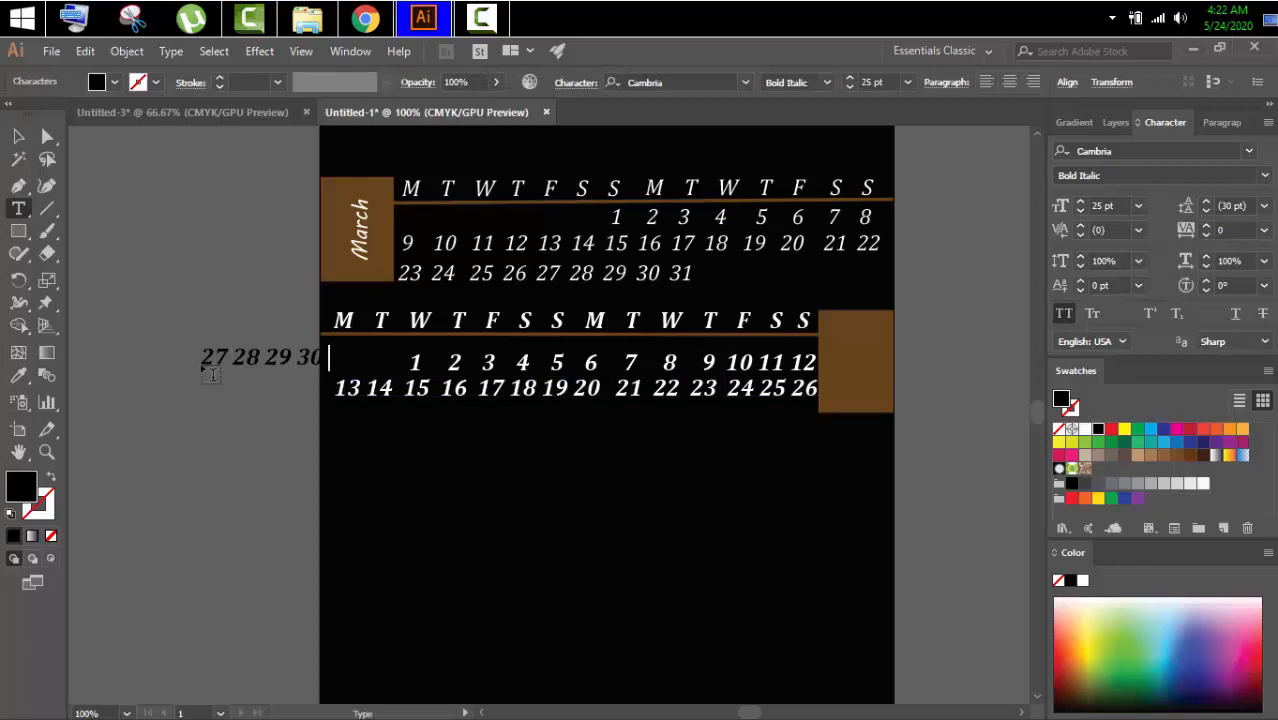
pyautogui.click(18, 136)
# Fill the 27 to 30 row with white and place it under the second date row, starting at Monday
pyautogui.doubleClick(24, 486)
pyautogui.click(396, 262)
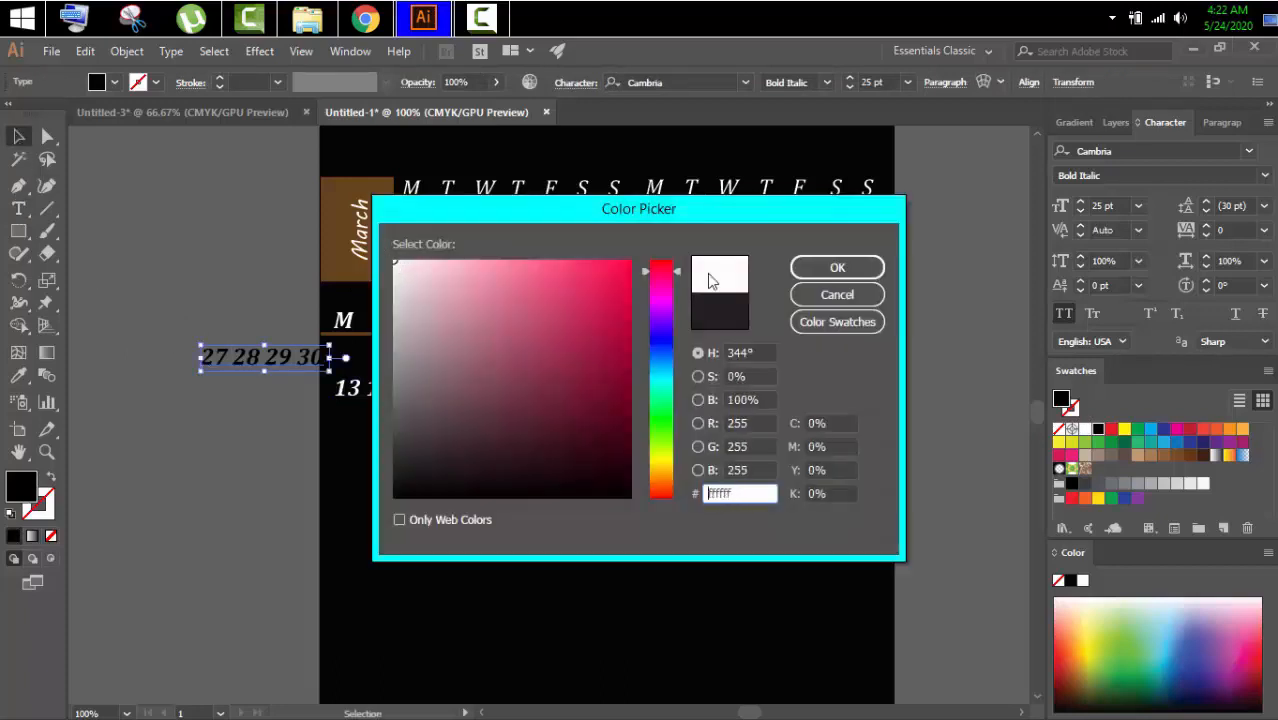
pyautogui.click(836, 266)
pyautogui.moveTo(295, 357); pyautogui.dragTo(430, 417)
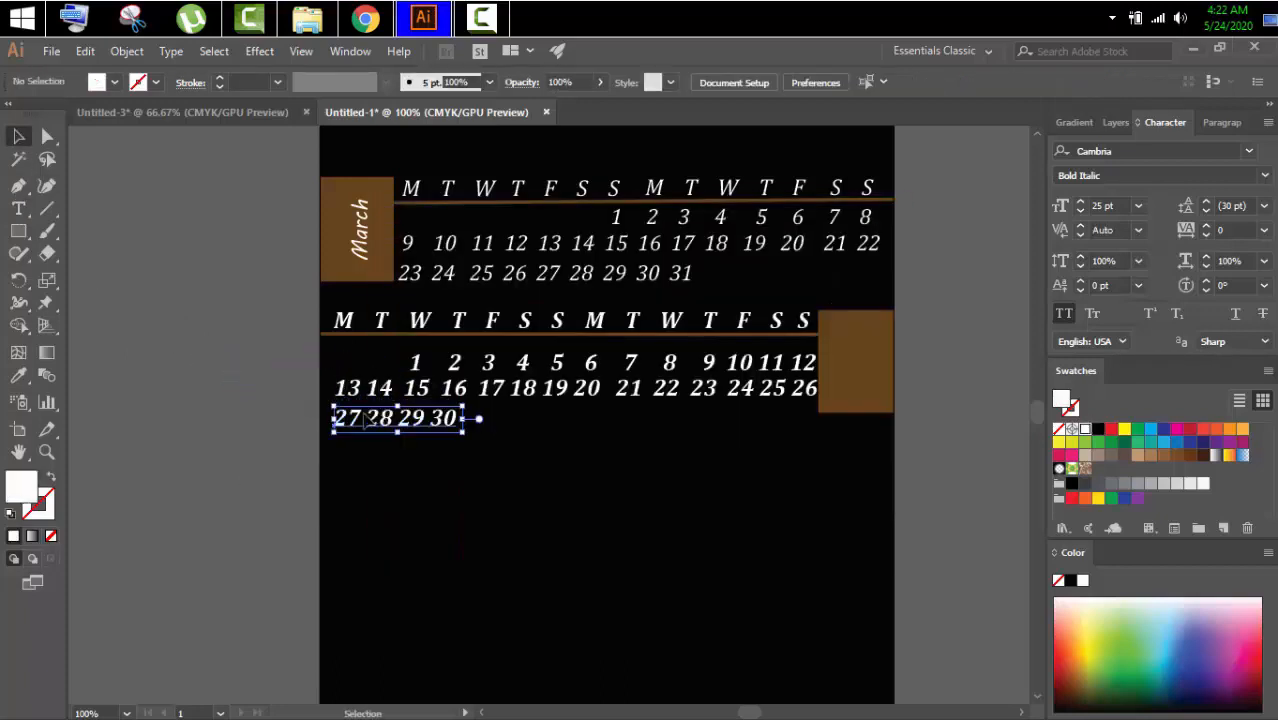
# Space out the dates 27 to 30 so they line up with the columns above
pyautogui.press('t')
pyautogui.click(435, 418)
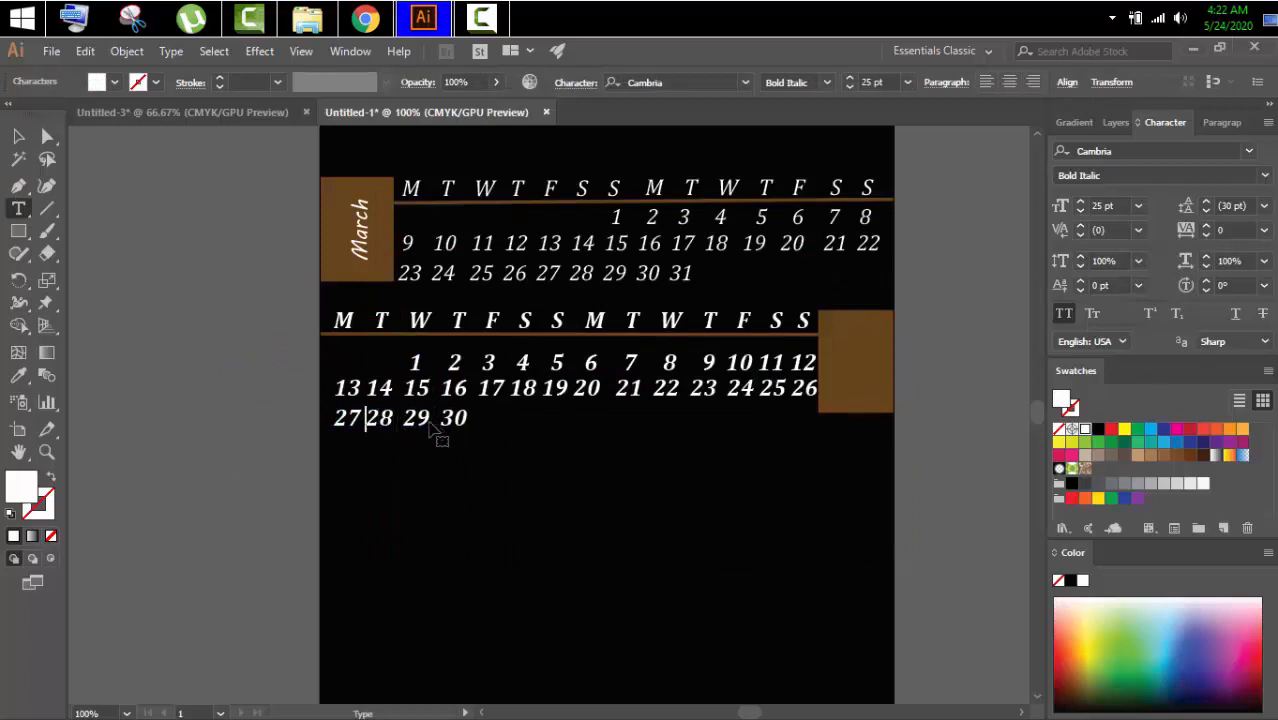
pyautogui.press('Escape')
# Add a text object with the month name April beside the artboard and set its font to MV Boli
pyautogui.click(148, 468)
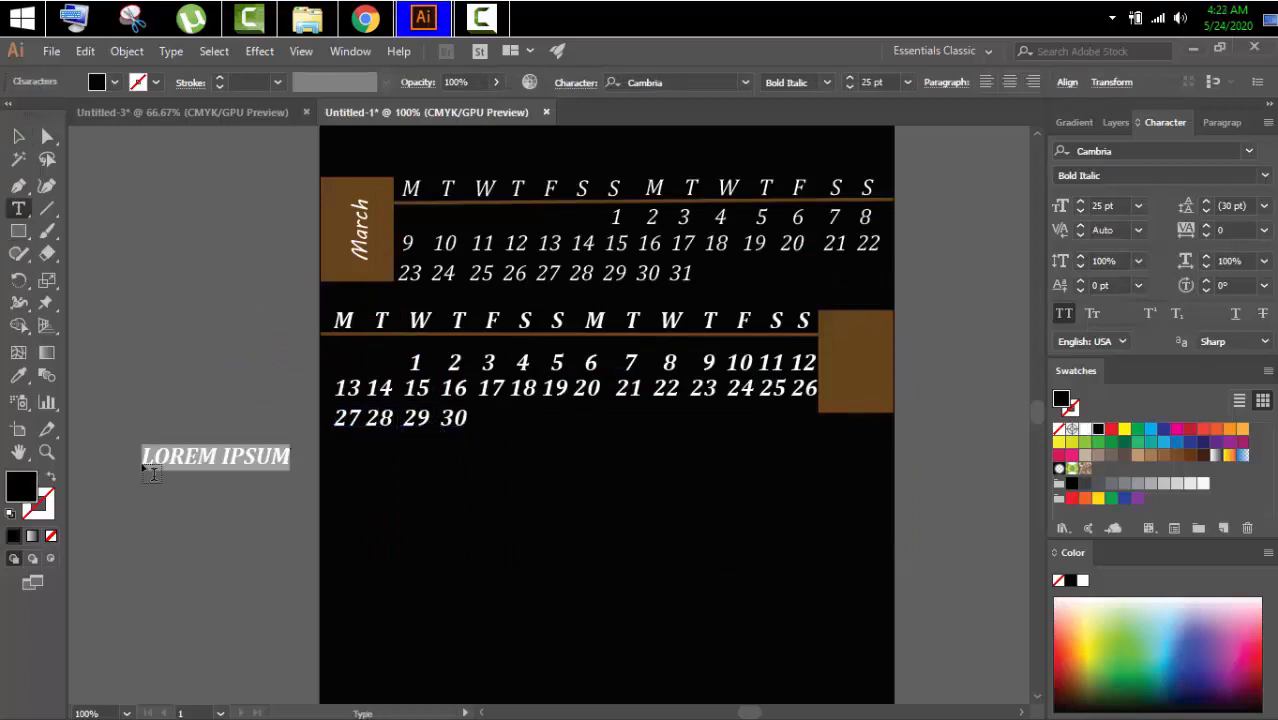
pyautogui.write('APRIL')
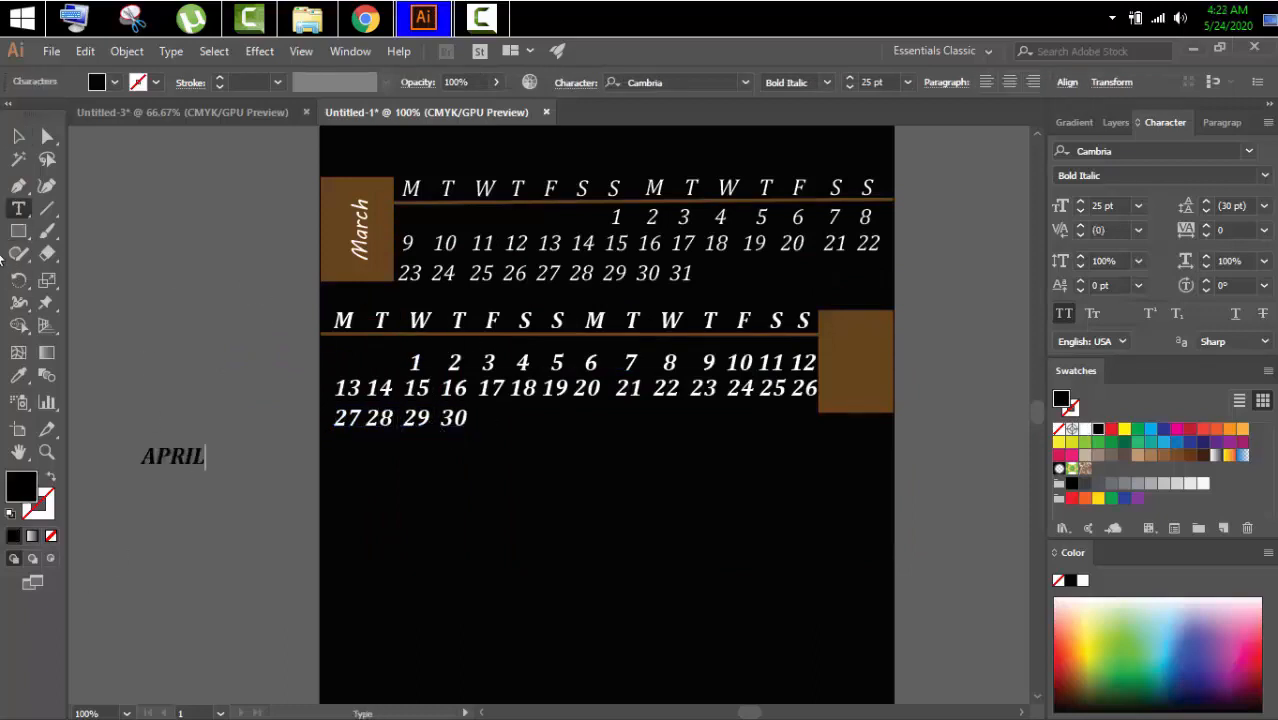
pyautogui.press('Escape')
pyautogui.click(1250, 152)
pyautogui.click(1249, 151)
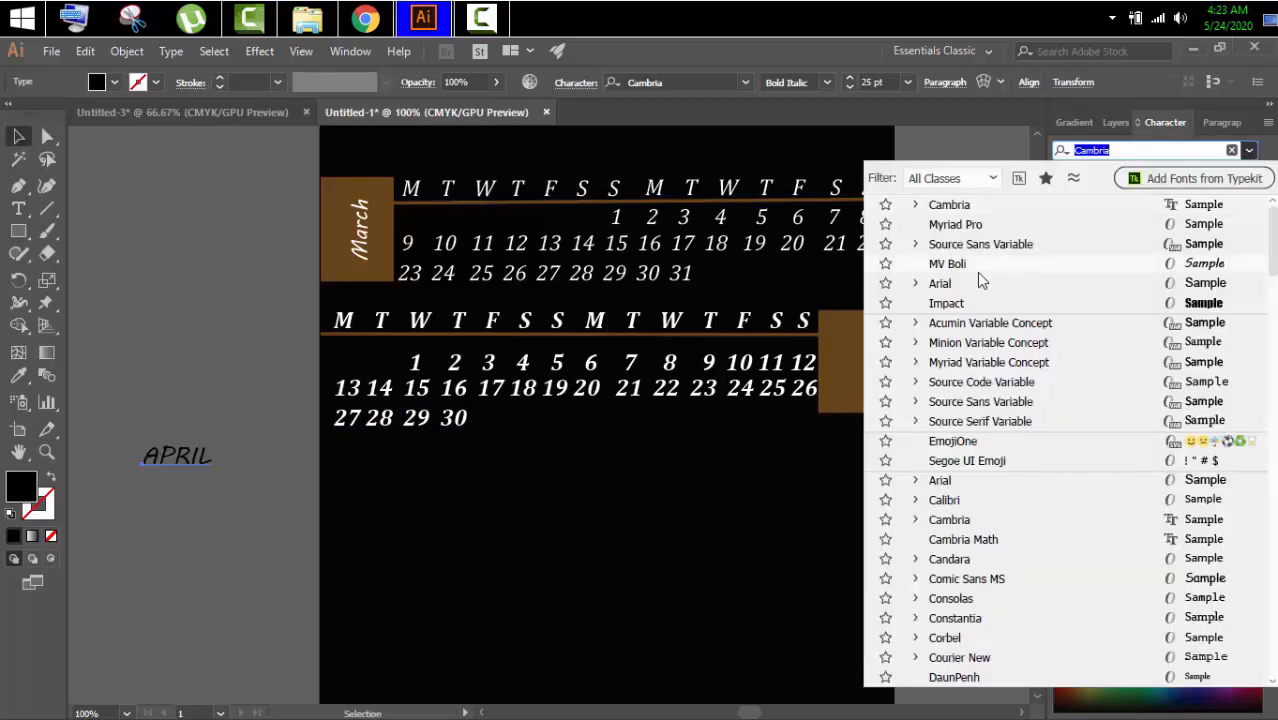
pyautogui.click(978, 276)
# Rotate the April label to vertical, place it on the right brown block and sample the dates' white for it
pyautogui.moveTo(224, 453); pyautogui.dragTo(214, 408)
pyautogui.moveTo(172, 450); pyautogui.dragTo(858, 360)
pyautogui.press('i')
pyautogui.click(408, 243)
pyautogui.press('v')
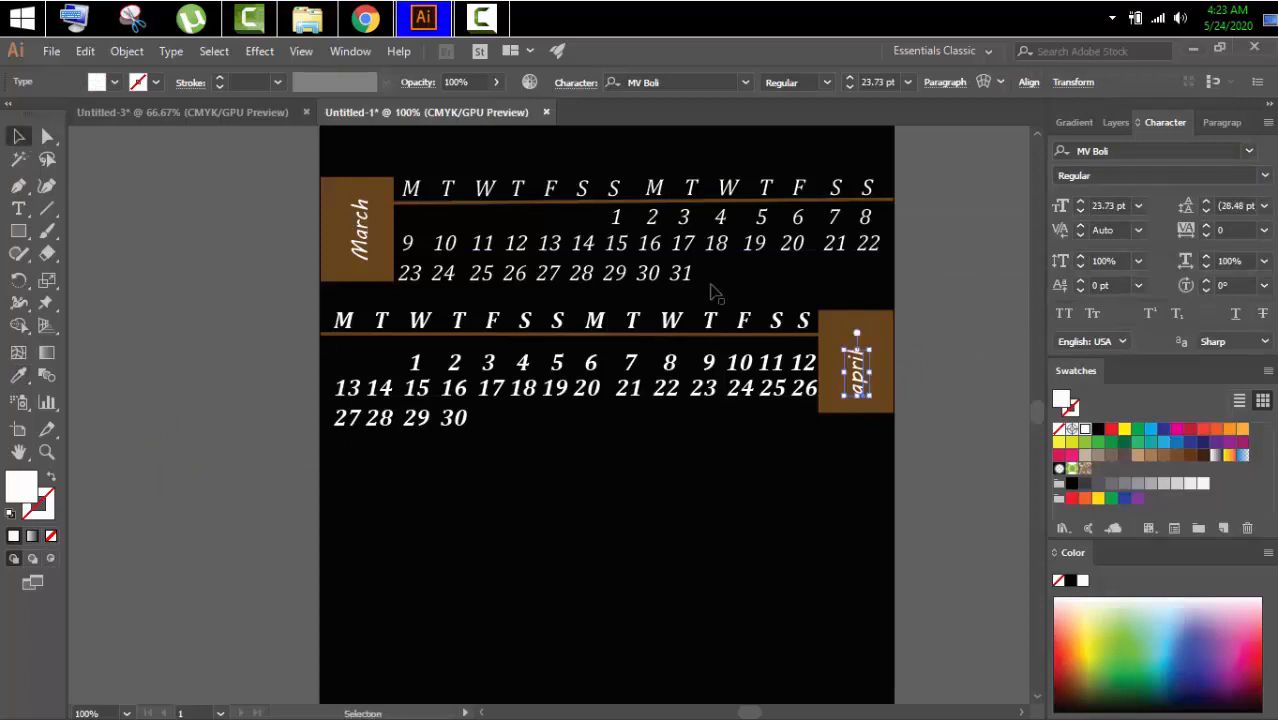
# Extend the right brown block's lower edge slightly downward
pyautogui.click(859, 407)
pyautogui.moveTo(855, 412); pyautogui.dragTo(852, 426)
pyautogui.click(231, 451)
# Capitalize the first letter of the month label so it reads April, and clear the selection
pyautogui.click(853, 356)
pyautogui.doubleClick(856, 360)
pyautogui.write('april')
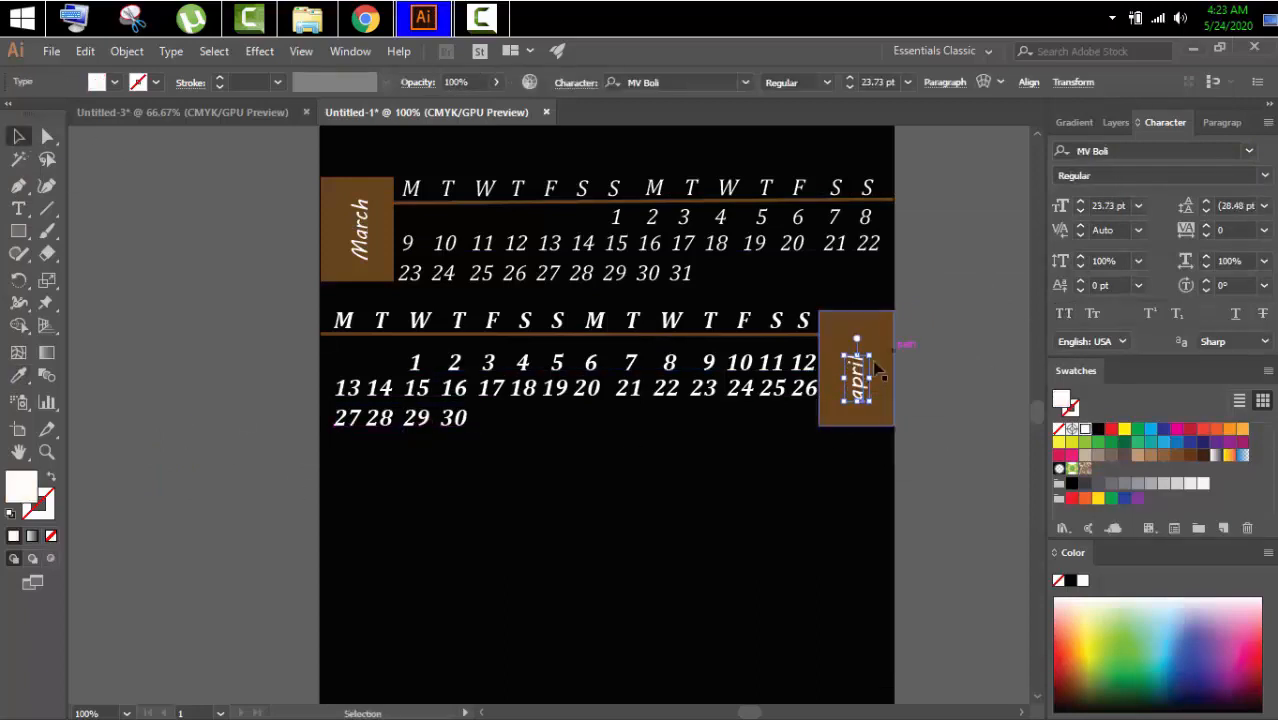
pyautogui.press('Escape')
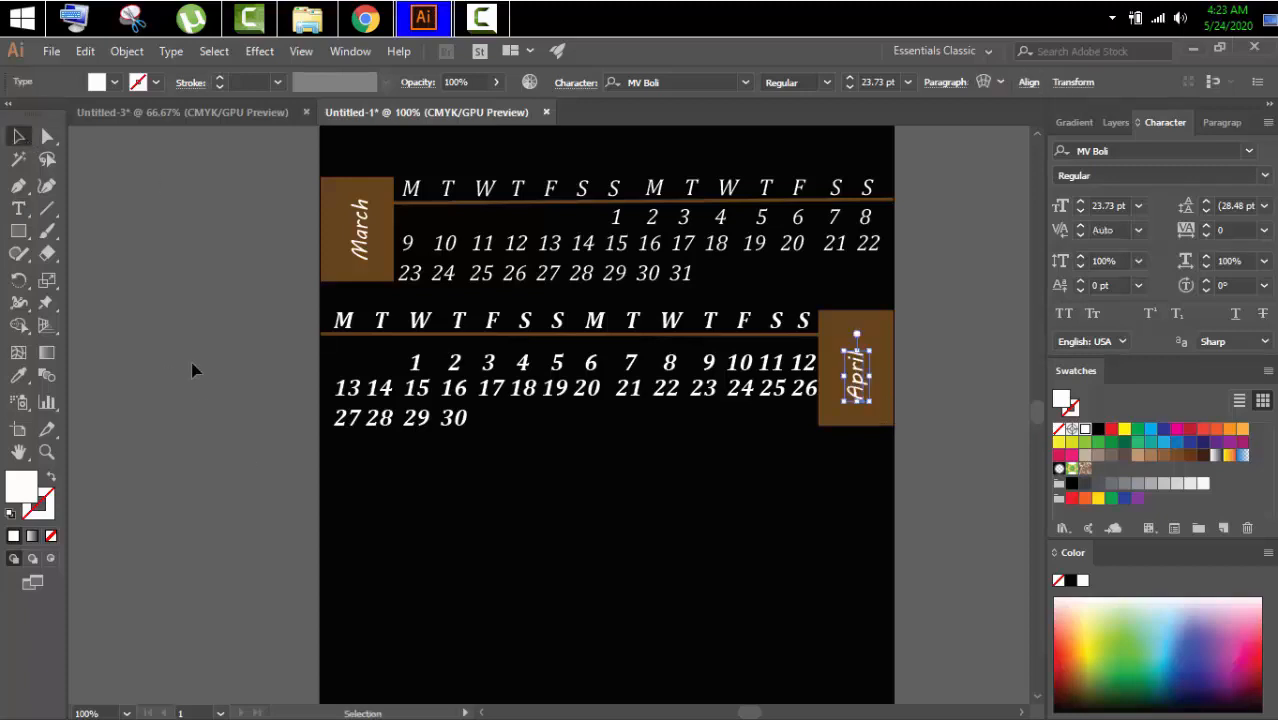
pyautogui.click(194, 368)
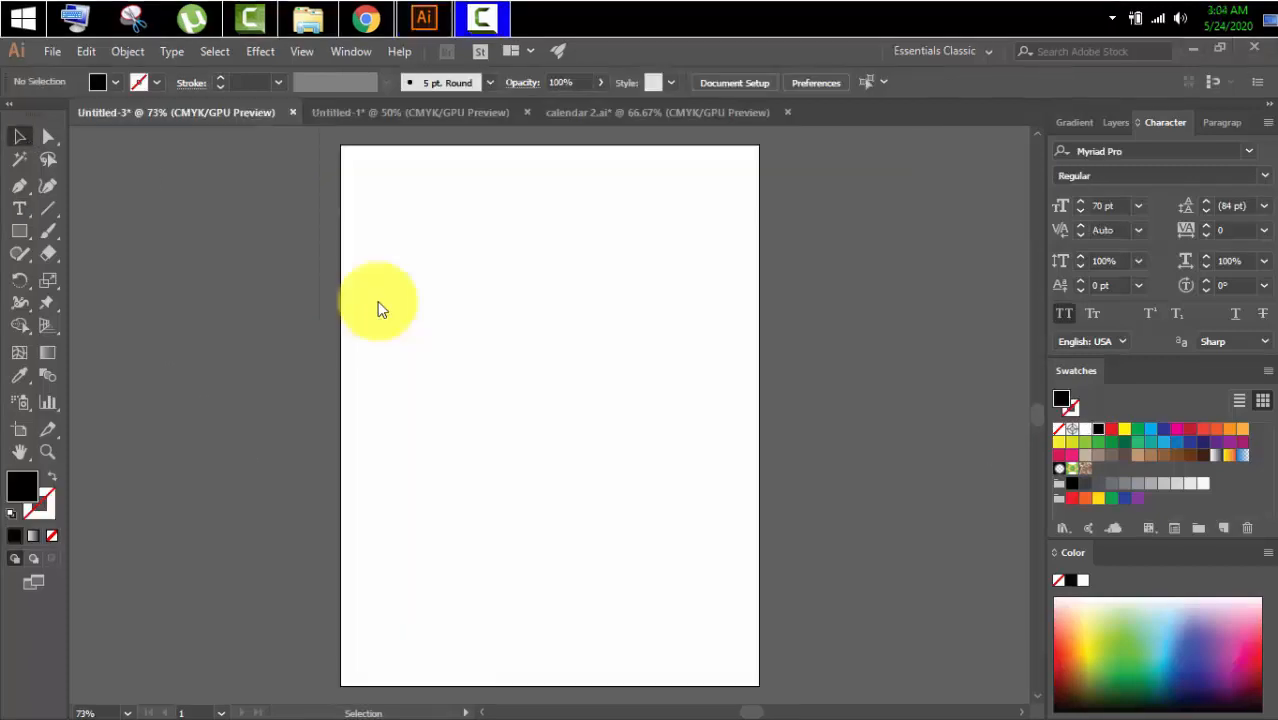
# Cover the artboard with a black rectangle and fit a copy of the starry-sky image from Untitled-1 across its upper part
pyautogui.click(18, 230)
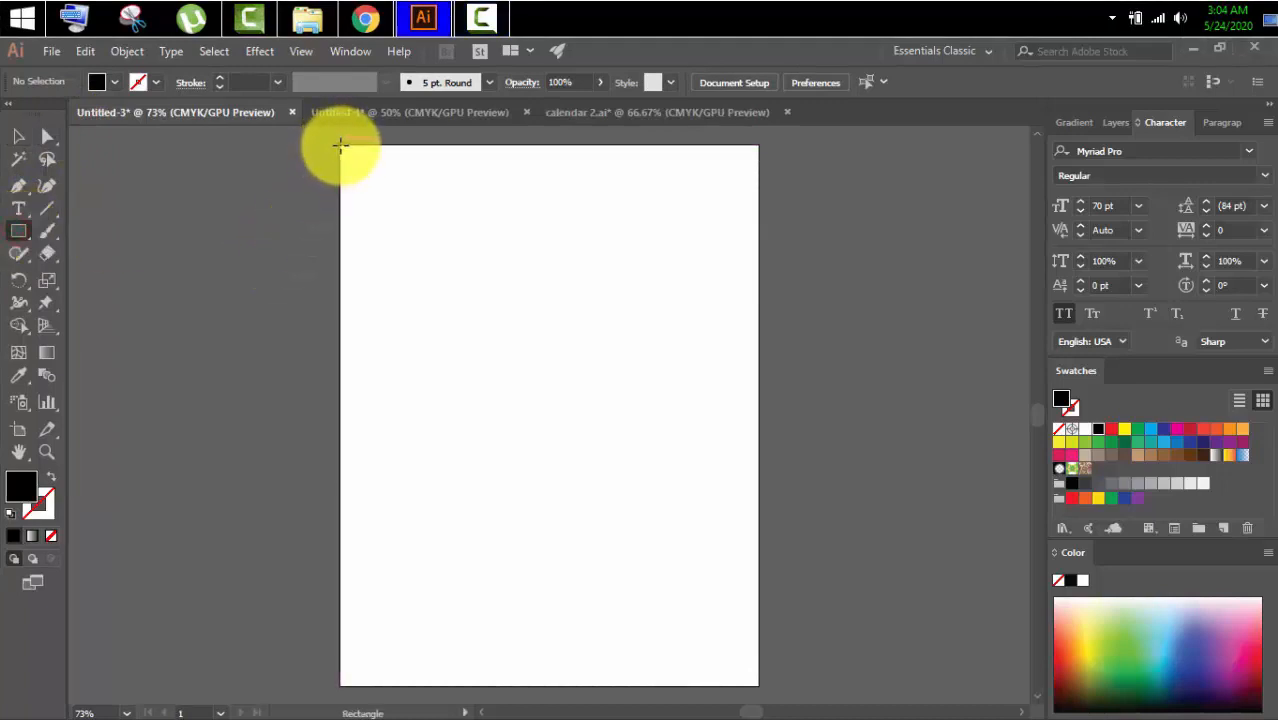
pyautogui.moveTo(340, 146); pyautogui.dragTo(757, 686)
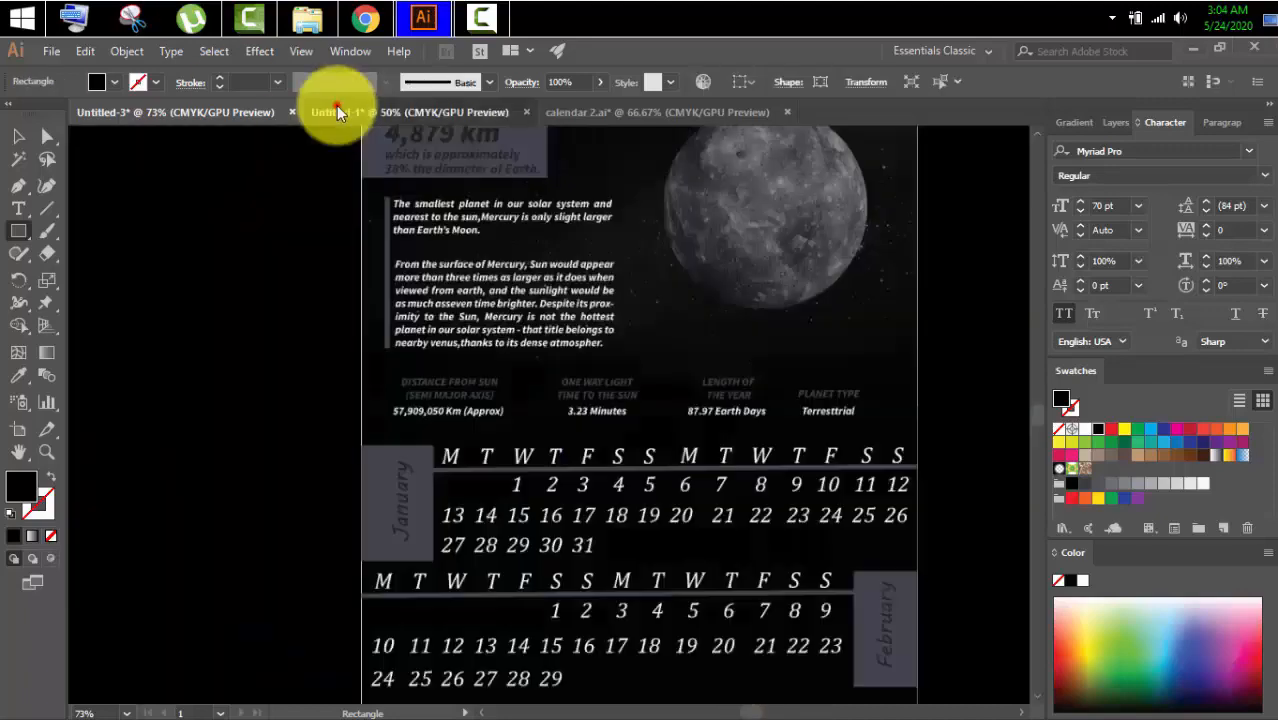
pyautogui.click(336, 110)
pyautogui.press('v')
pyautogui.moveTo(464, 296); pyautogui.dragTo(234, 385)
pyautogui.click(456, 228)
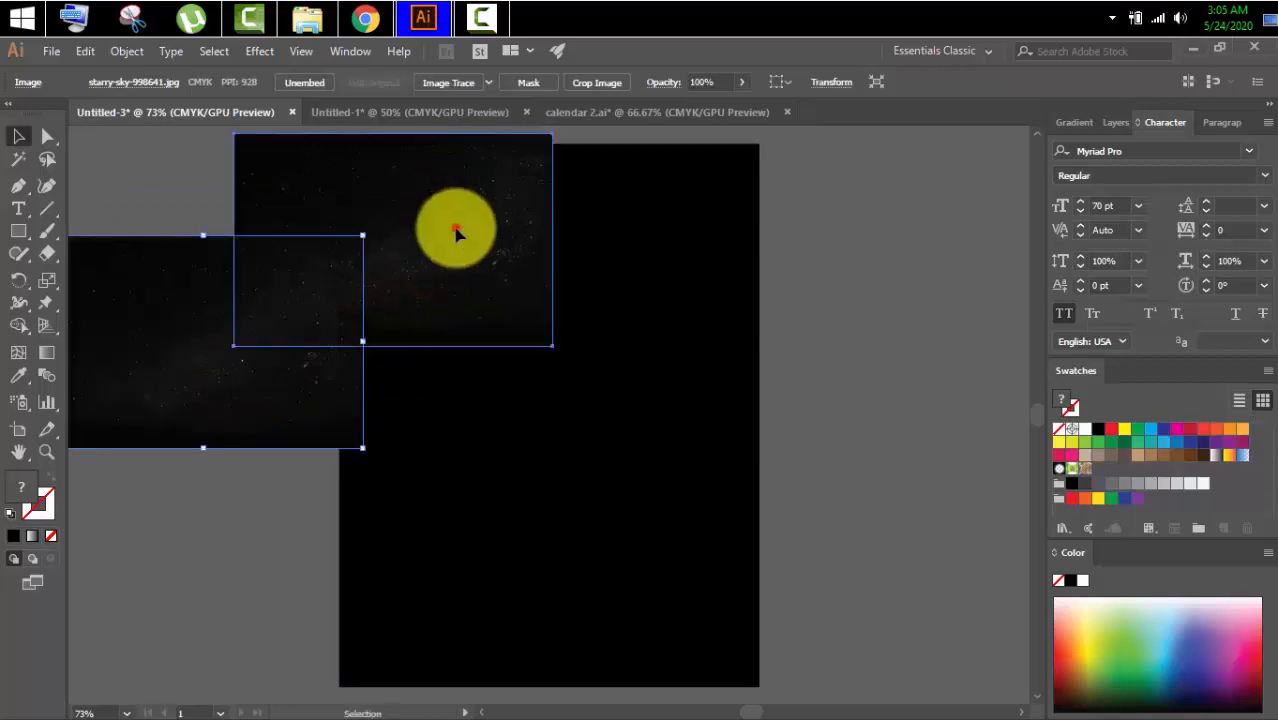
pyautogui.moveTo(374, 207); pyautogui.dragTo(481, 223)
pyautogui.moveTo(657, 354); pyautogui.dragTo(758, 464)
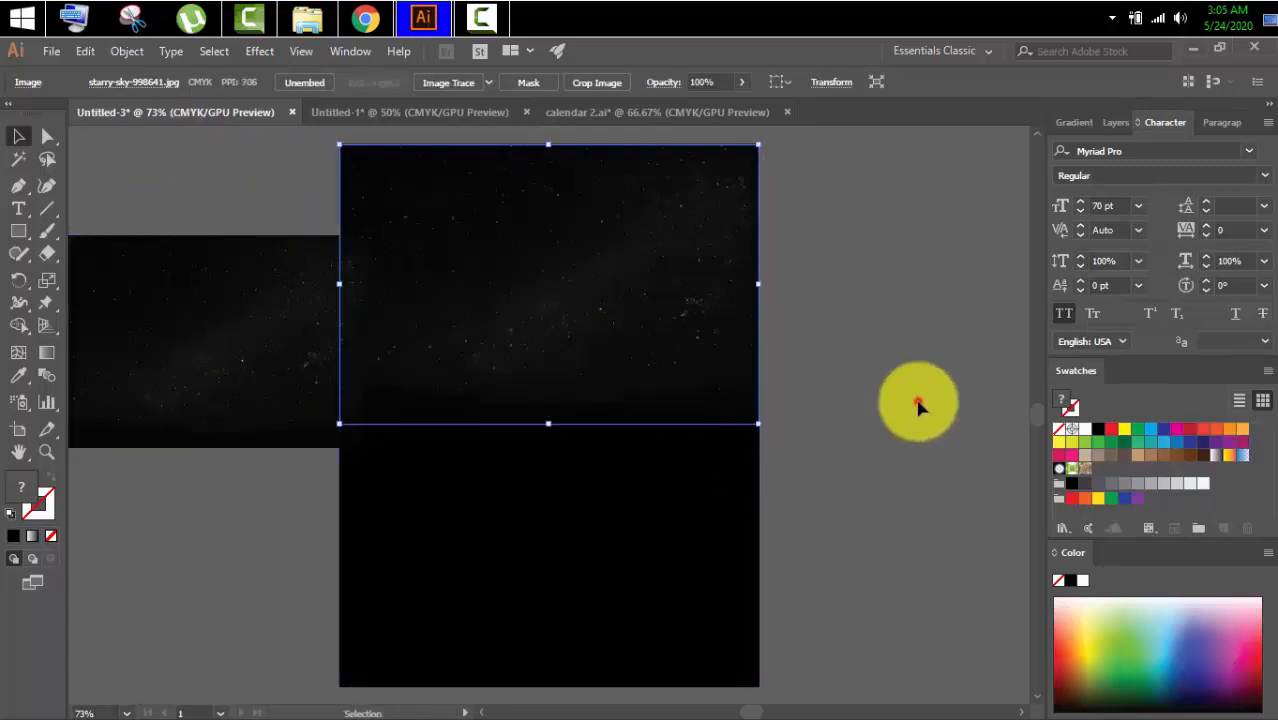
pyautogui.click(919, 403)
# Bring the orange planet image from Untitled-1 onto the right side of the starry sky, enlarge it and adjust its position
pyautogui.click(460, 108)
pyautogui.click(399, 413)
pyautogui.moveTo(412, 414); pyautogui.dragTo(613, 265)
pyautogui.moveTo(669, 300); pyautogui.dragTo(675, 302)
pyautogui.moveTo(720, 371); pyautogui.dragTo(733, 383)
pyautogui.moveTo(648, 320)
pyautogui.mouseDown()
pyautogui.moveTo(652, 305)
pyautogui.moveTo(664, 311)
pyautogui.mouseUp()
pyautogui.click(882, 303)
# Fit the spare starry-sky image over the artboard's upper part at full width and set its opacity to 20%
pyautogui.moveTo(264, 313); pyautogui.dragTo(585, 213)
pyautogui.moveTo(658, 356); pyautogui.dragTo(754, 443)
pyautogui.click(862, 331)
pyautogui.click(369, 265)
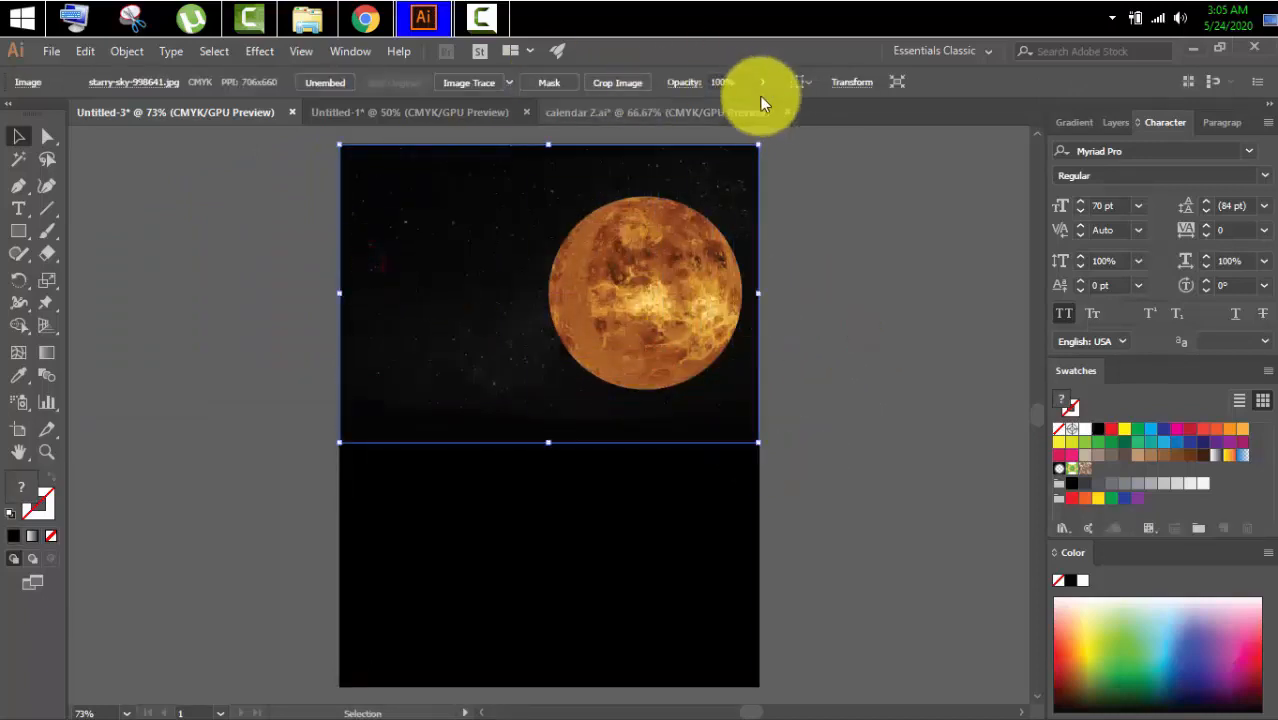
pyautogui.click(740, 82)
pyautogui.write('20')
pyautogui.press('Return')
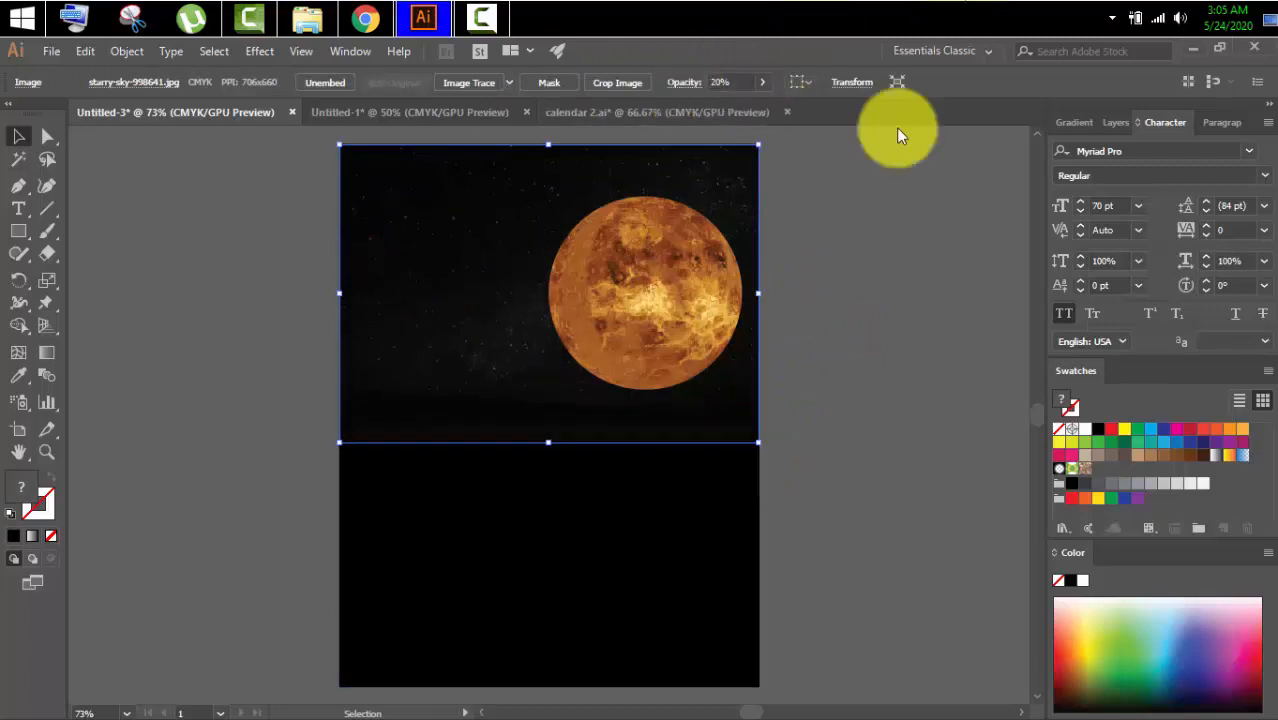
# Move the semi-transparent starry-sky image above the planet group in the layer order and clear the selection
pyautogui.click(1110, 122)
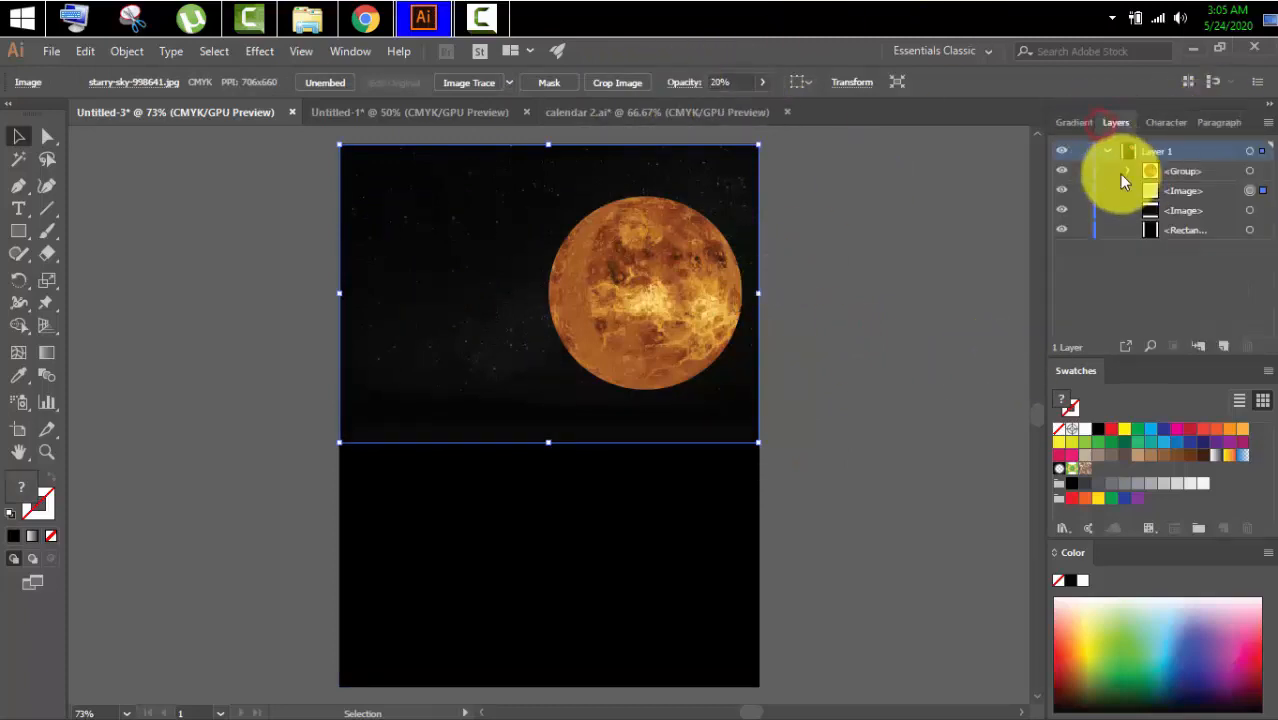
pyautogui.click(1180, 191)
pyautogui.moveTo(1170, 160); pyautogui.dragTo(1169, 162)
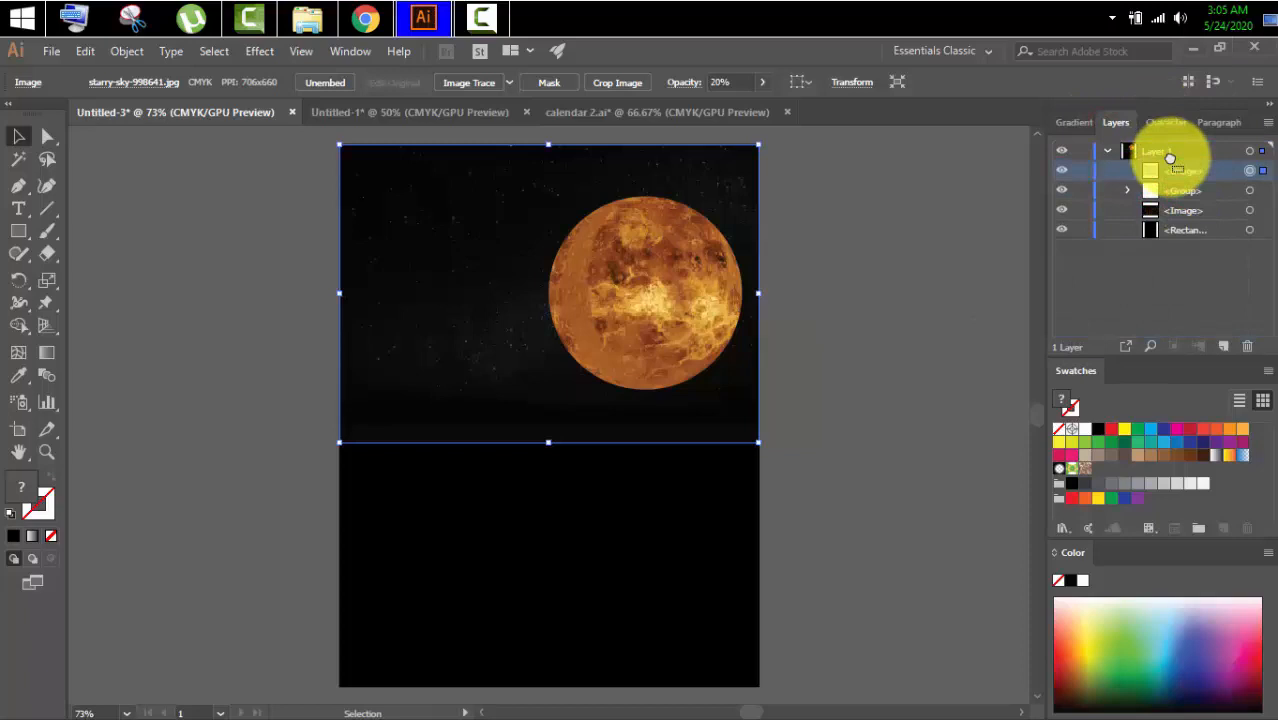
pyautogui.click(819, 266)
# Bring the 2020 lettering group from Untitled-1 into Untitled-3 and place it above the planet in the artboard's upper-right corner
pyautogui.click(325, 106)
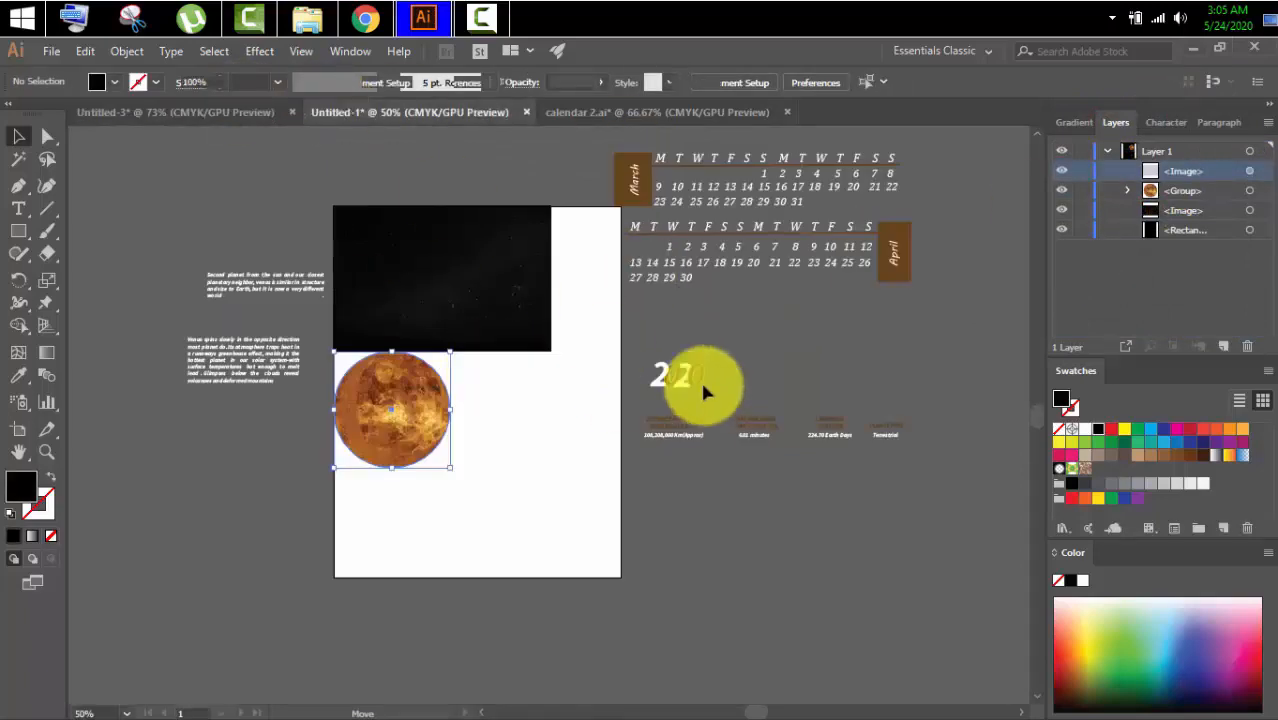
pyautogui.moveTo(700, 378); pyautogui.dragTo(707, 171)
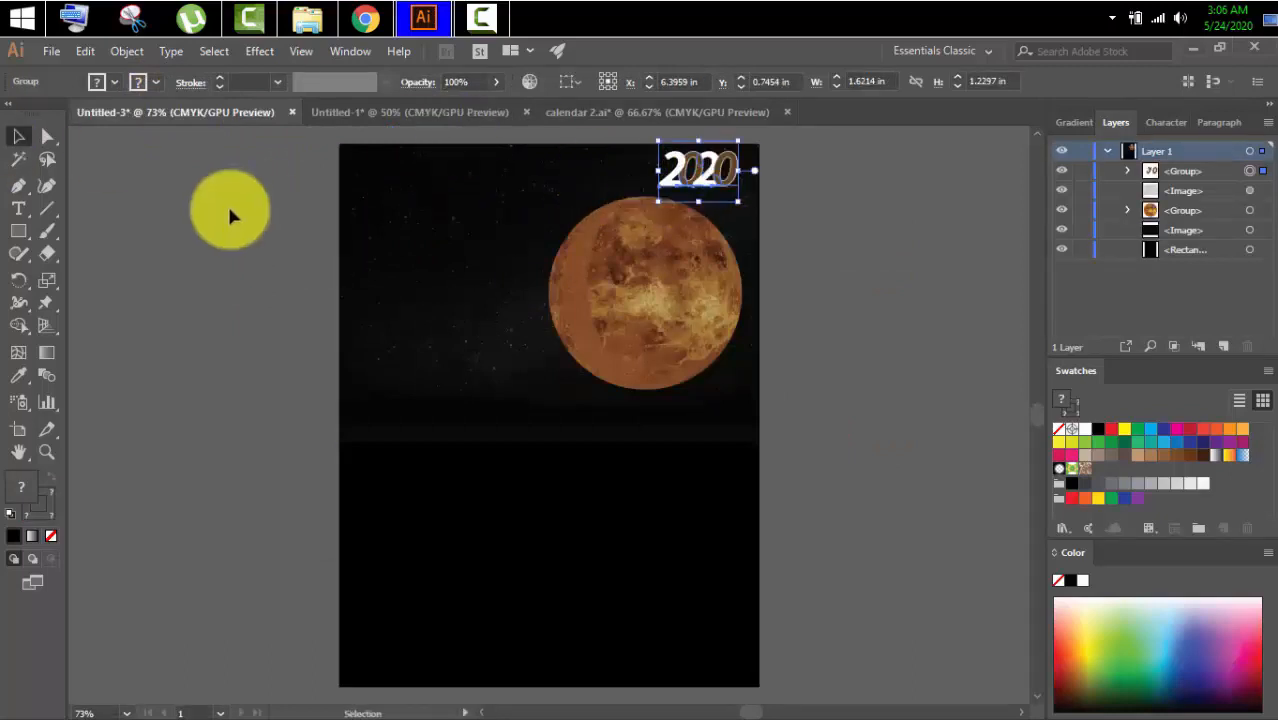
pyautogui.click(227, 204)
# Add a text object reading VENUS beside the artboard
pyautogui.click(18, 207)
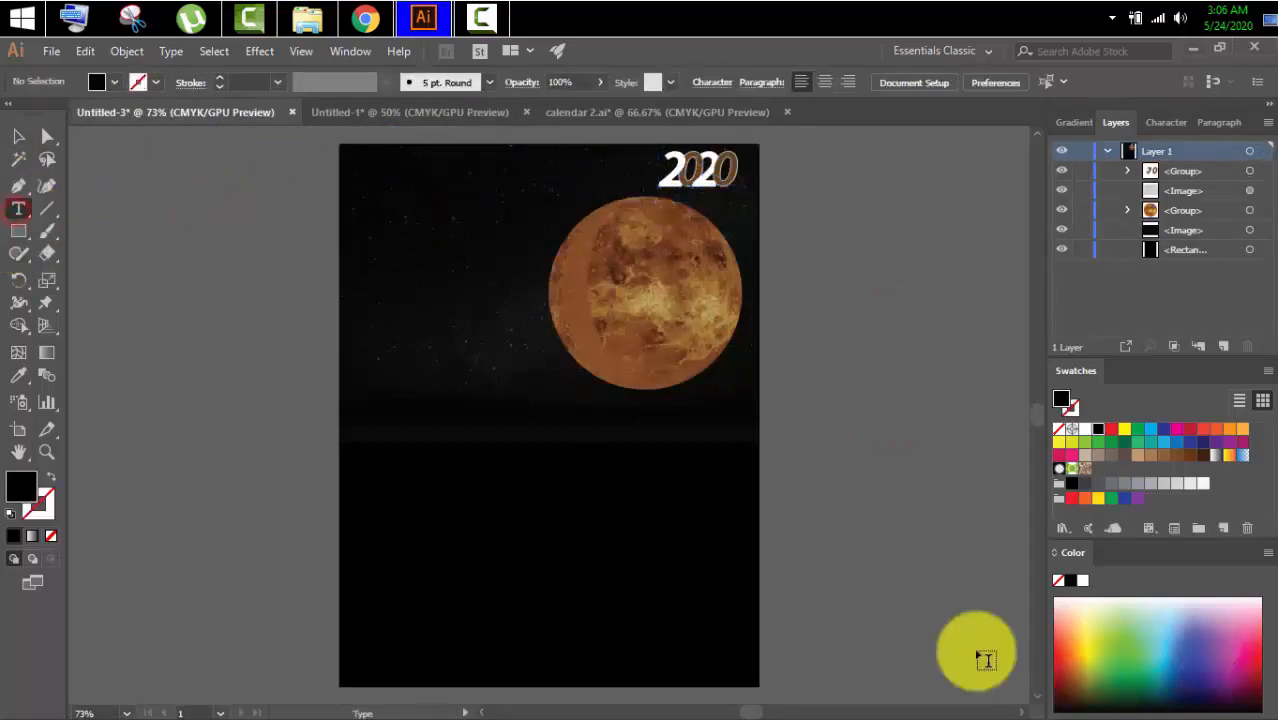
pyautogui.click(213, 272)
pyautogui.write('V')
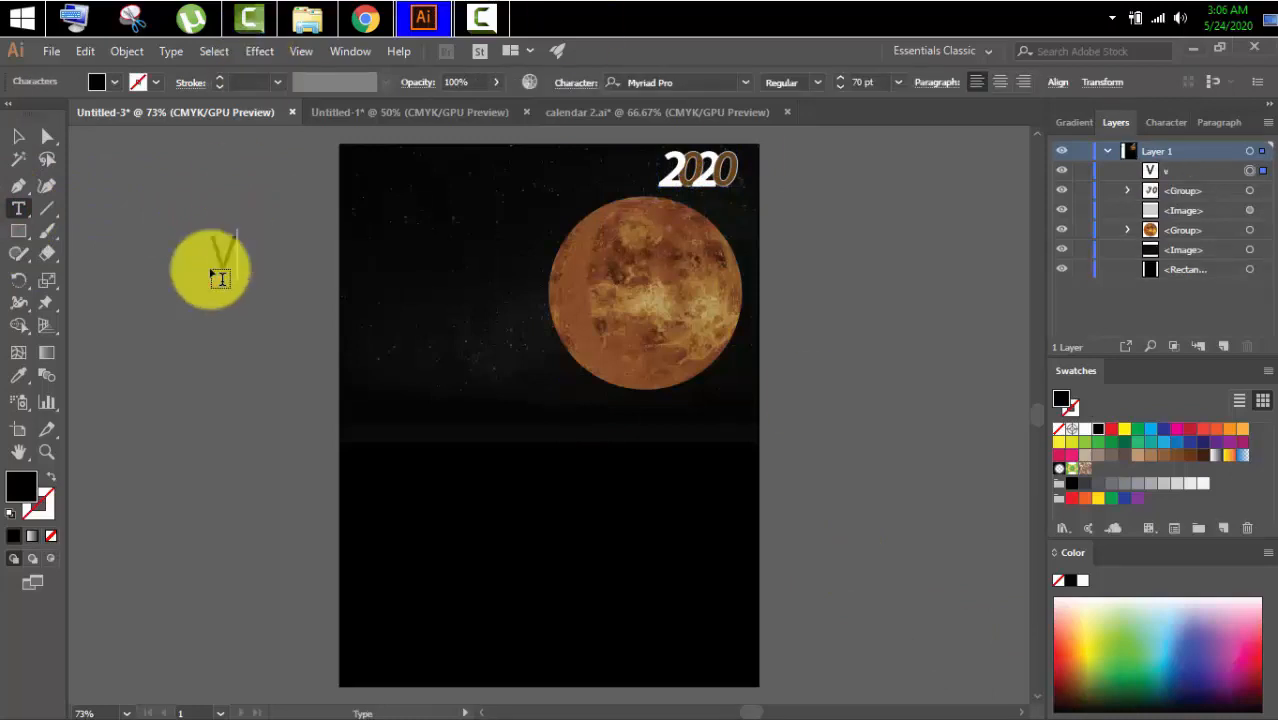
pyautogui.write('ENUS')
pyautogui.click(18, 135)
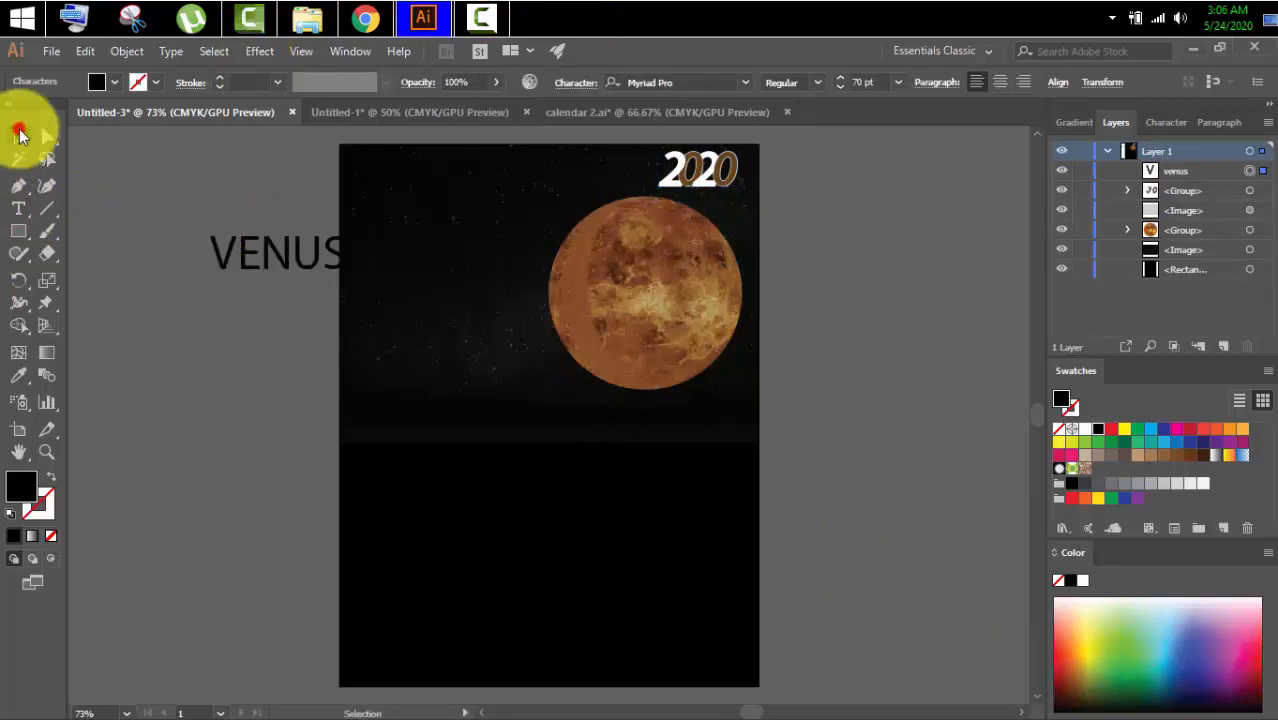
# Set the VENUS title's font to Source Sans Variable Black Italic at 50 pt
pyautogui.click(1163, 121)
pyautogui.click(1249, 151)
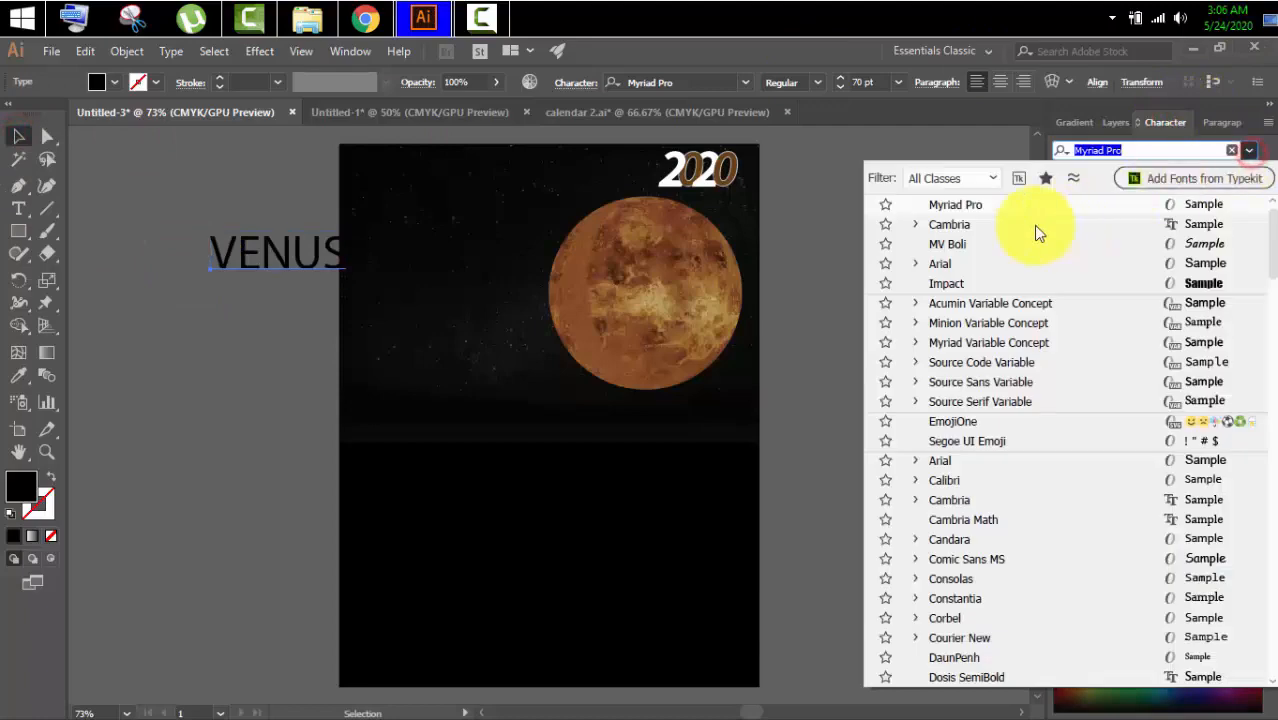
pyautogui.click(1077, 182)
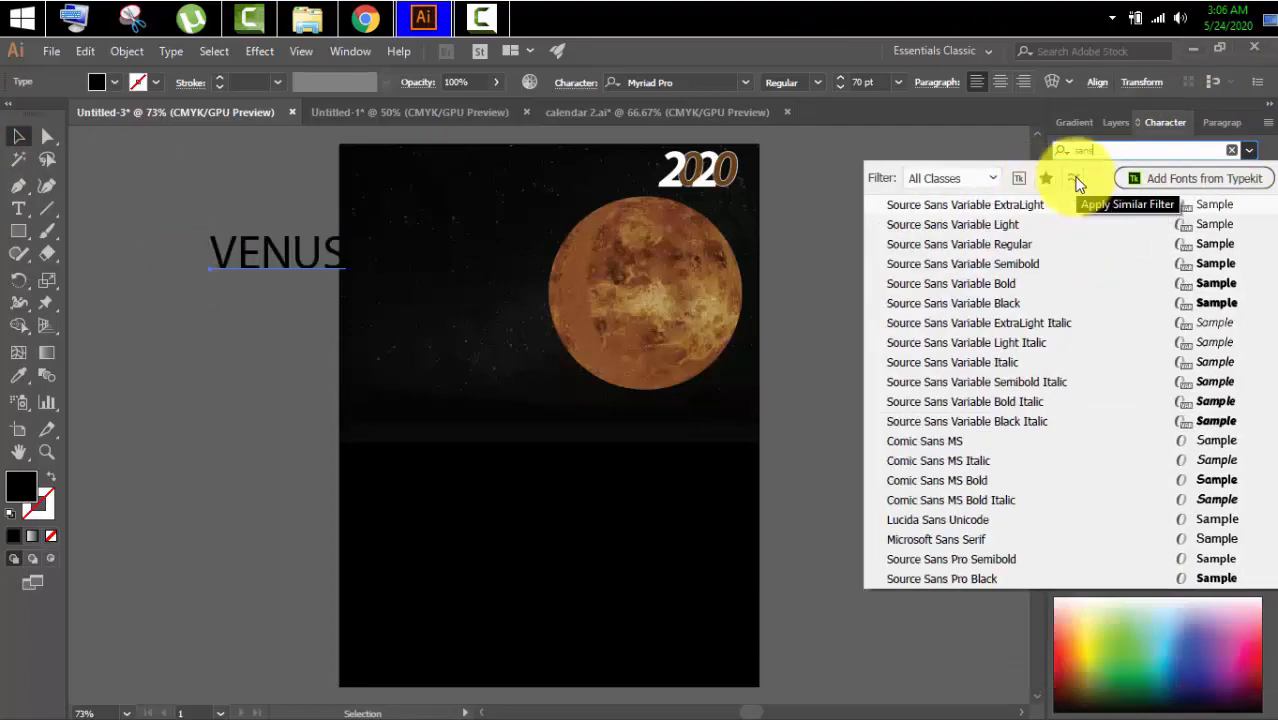
pyautogui.click(1013, 423)
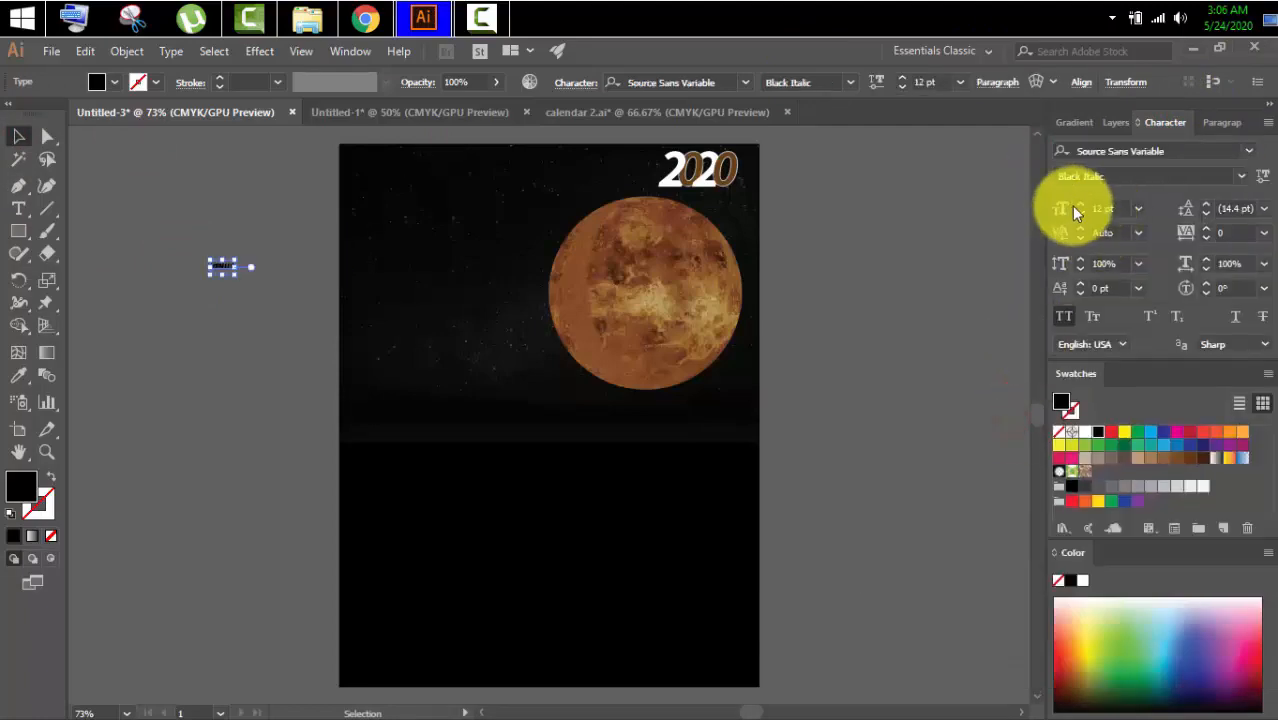
pyautogui.click(1121, 208)
pyautogui.write('50')
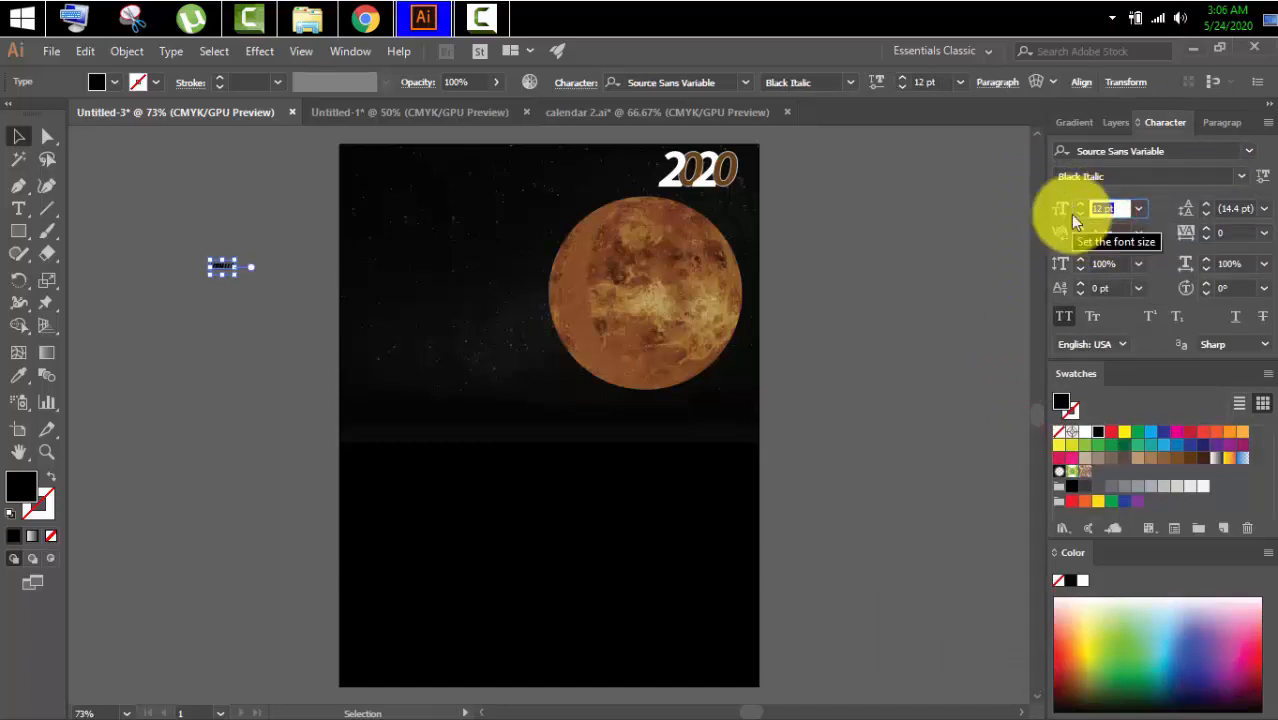
pyautogui.press('Return')
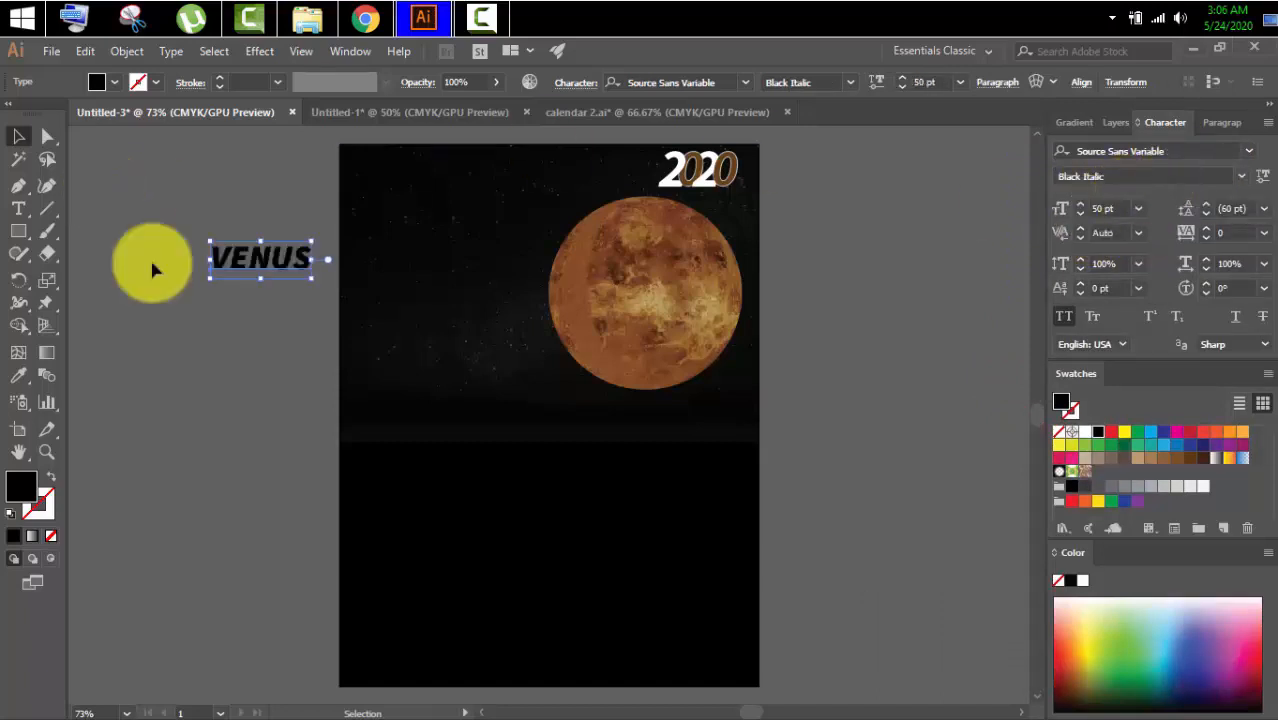
# Fill the VENUS title with brown and place it in the artboard's upper-left corner
pyautogui.doubleClick(22, 484)
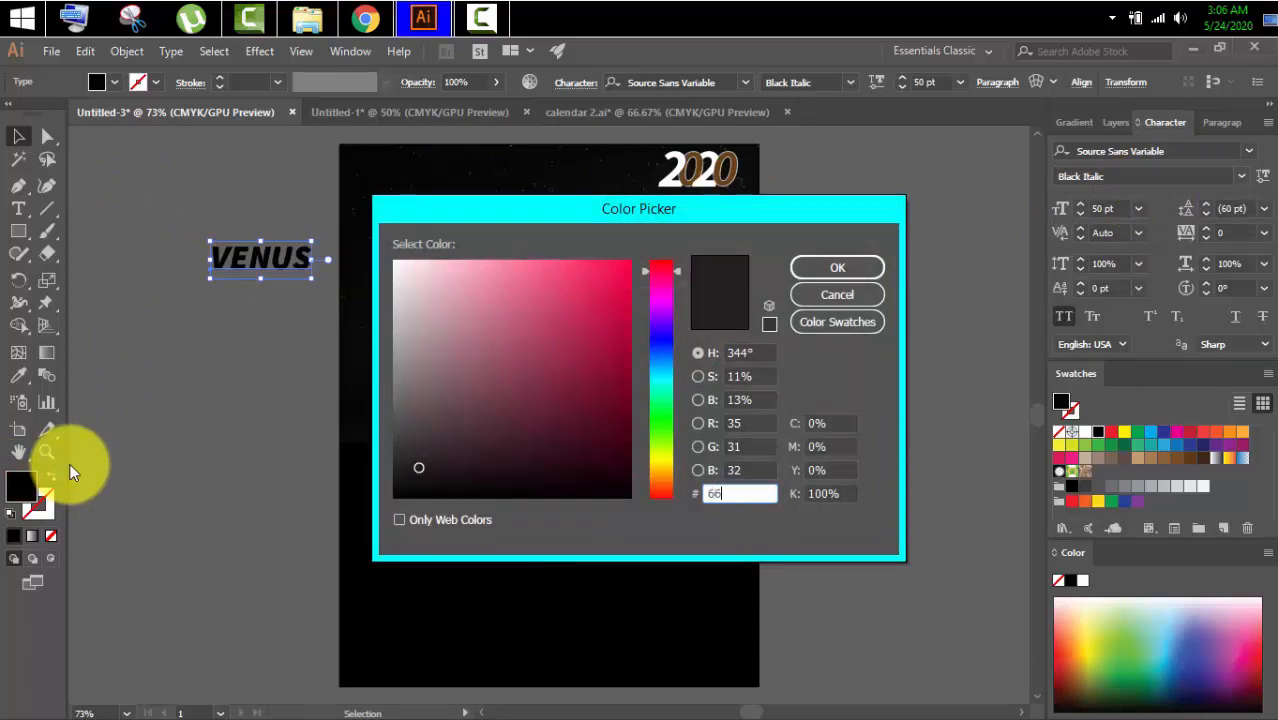
pyautogui.press('Return')
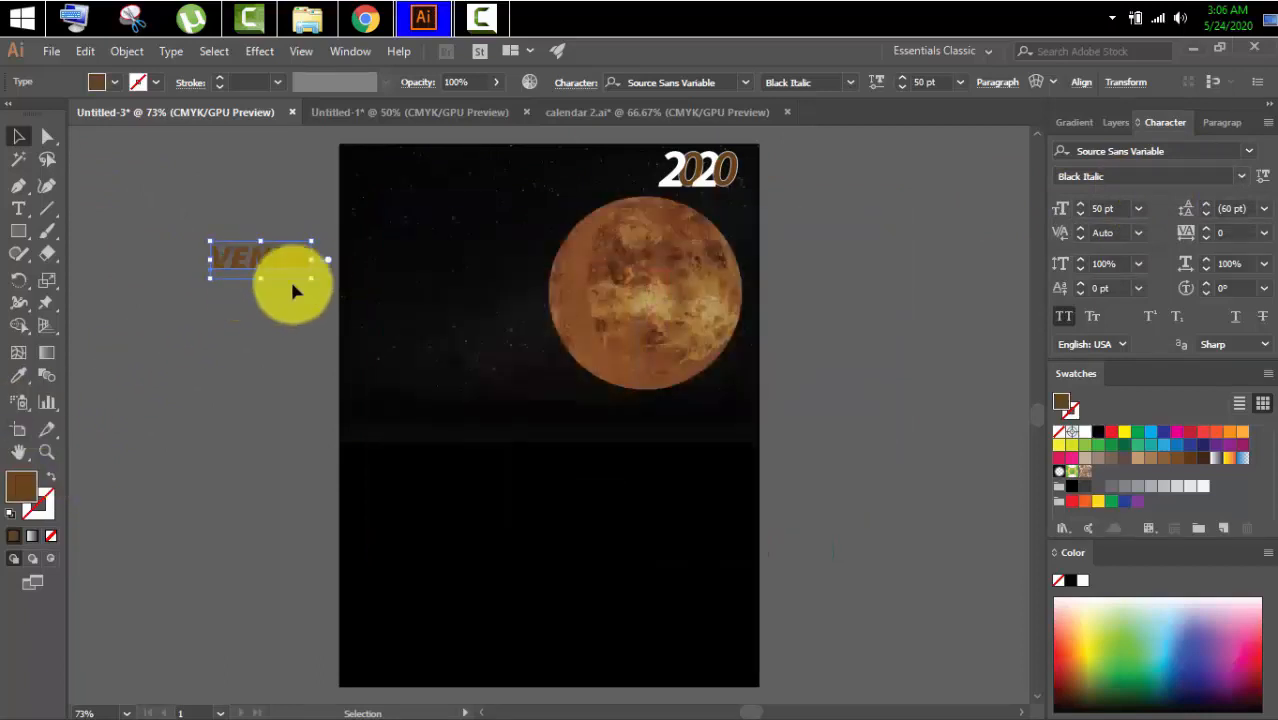
pyautogui.moveTo(265, 260); pyautogui.dragTo(425, 176)
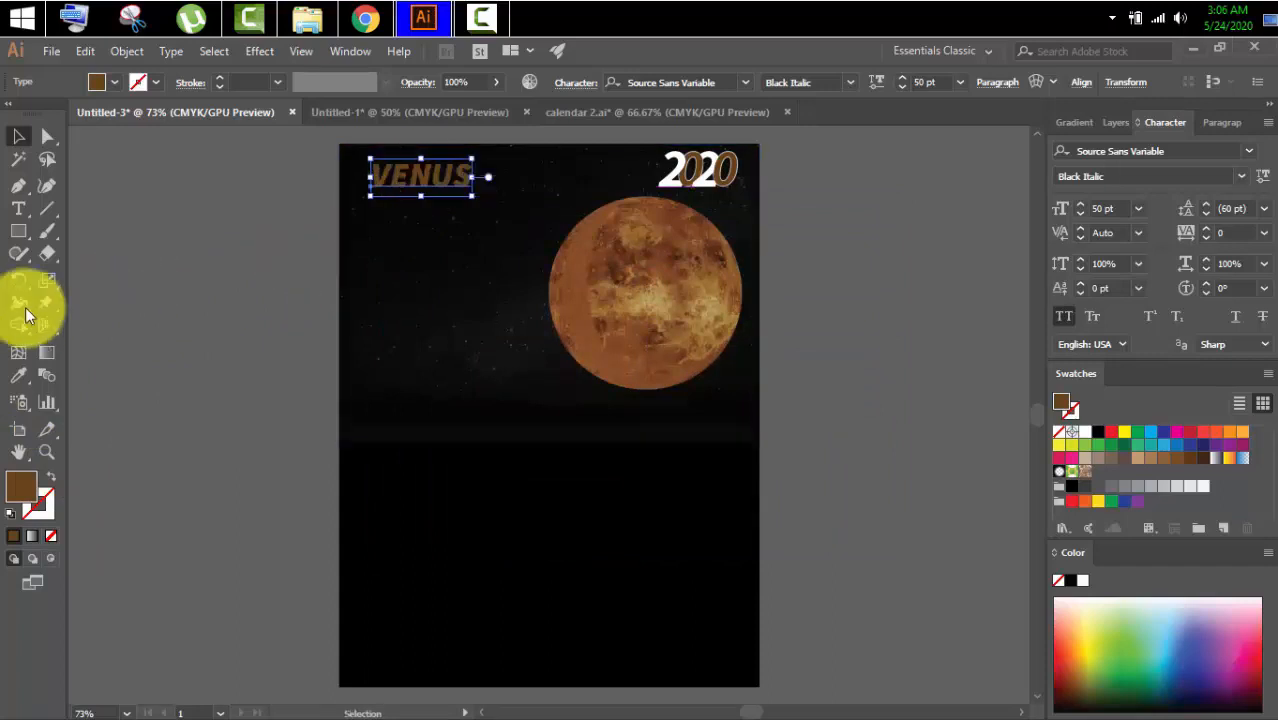
# Add a text object reading Planetary Hot Spot beside the artboard, with All Caps turned off and each word capitalized
pyautogui.click(20, 209)
pyautogui.click(155, 256)
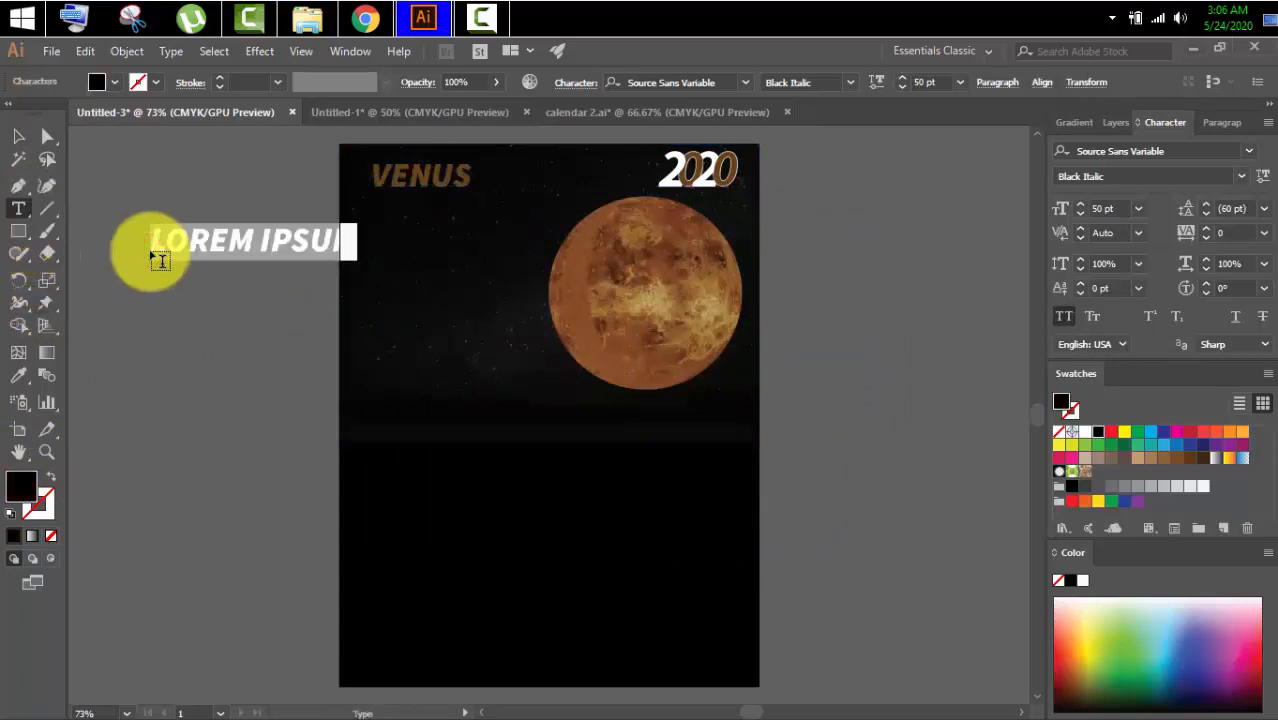
pyautogui.write('PLANETARY P')
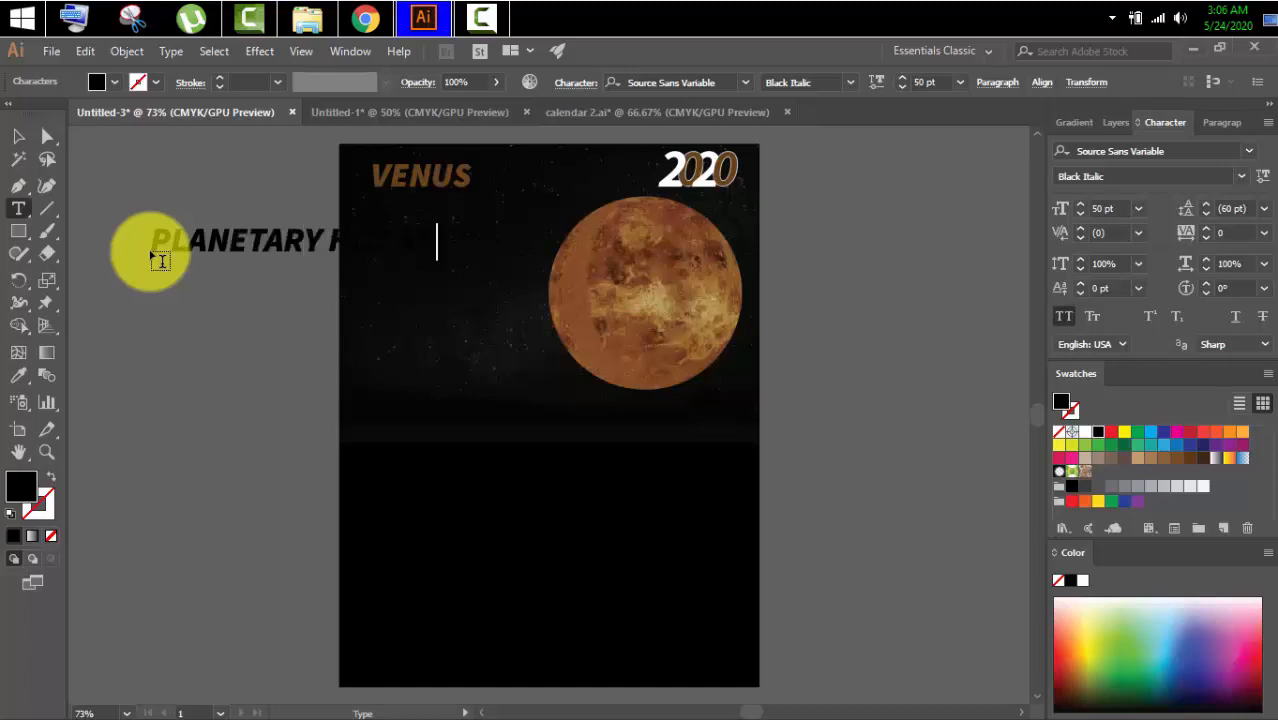
pyautogui.click(18, 136)
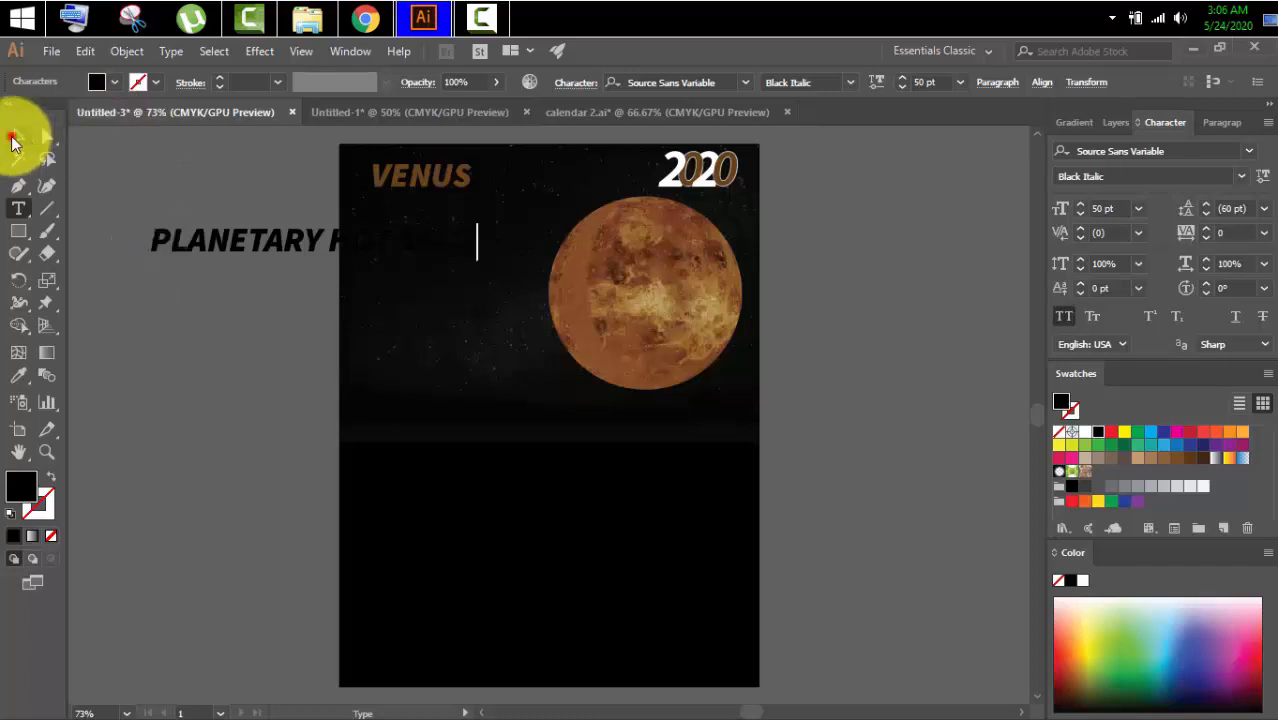
pyautogui.click(1066, 315)
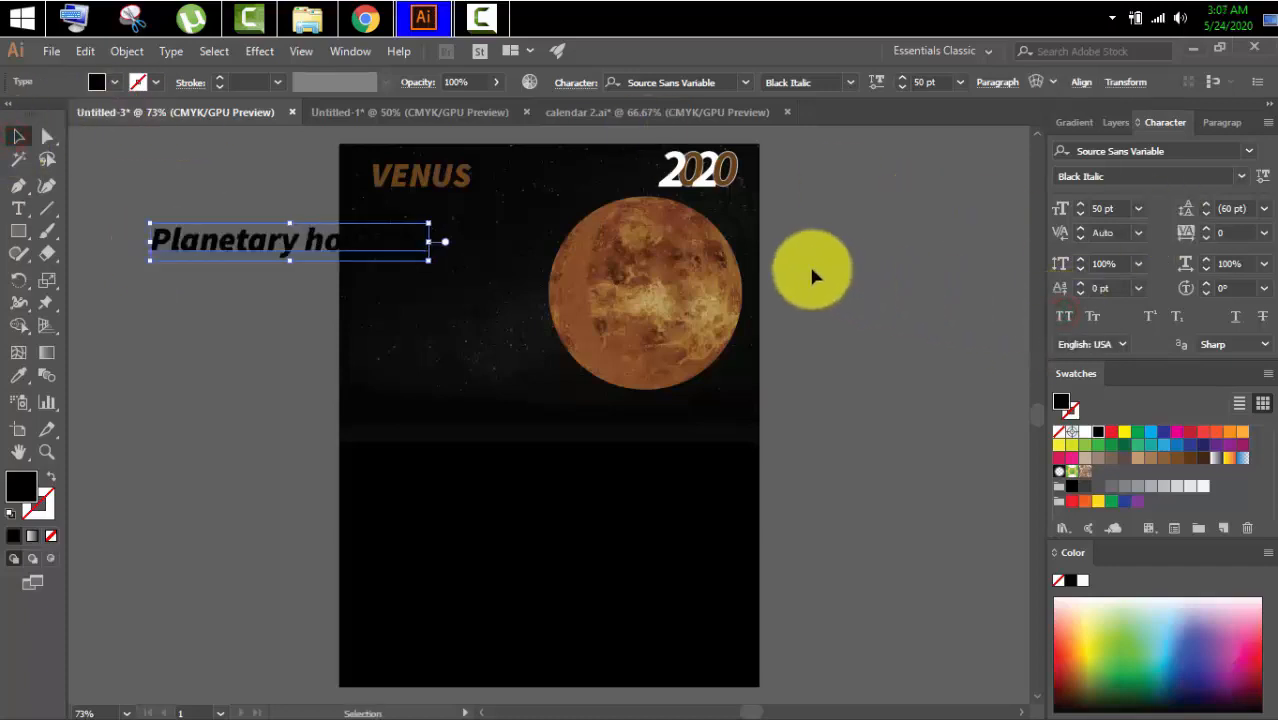
pyautogui.press('t')
pyautogui.click(321, 246)
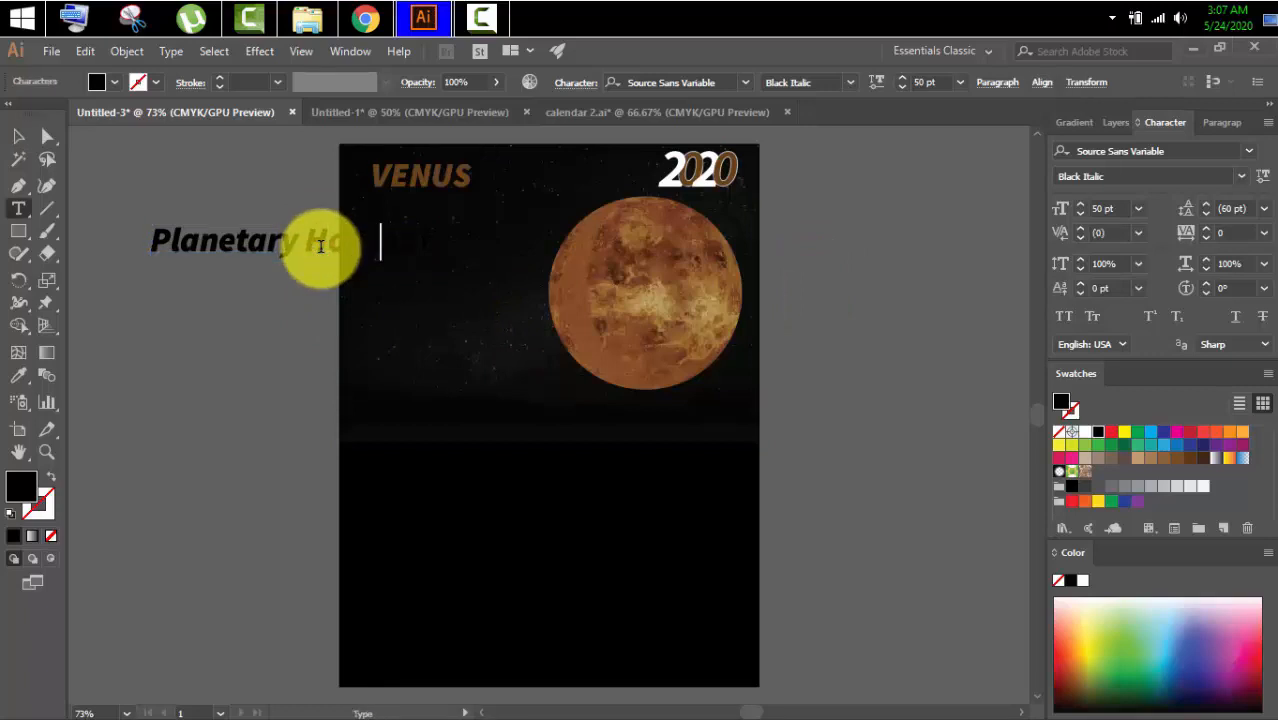
pyautogui.click(18, 136)
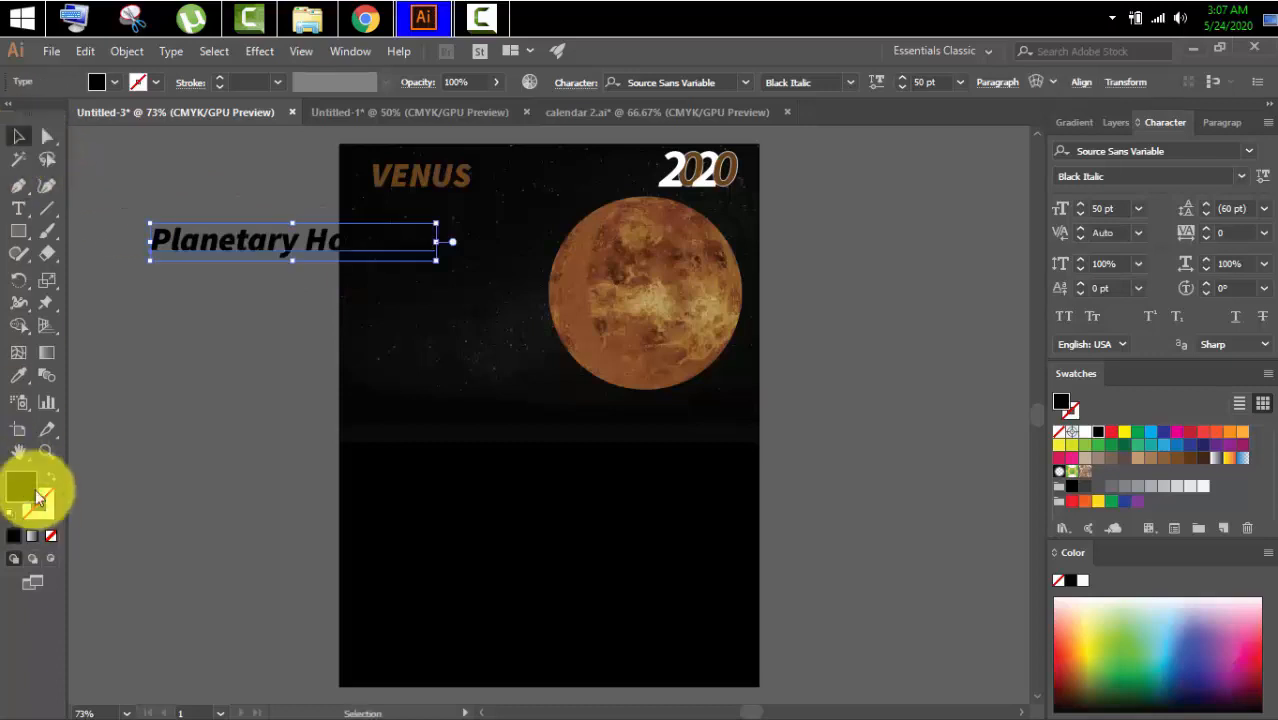
# Fill the Planetary Hot Spot text with white, scale it down and place it directly under the VENUS title
pyautogui.click(27, 479)
pyautogui.doubleClick(23, 485)
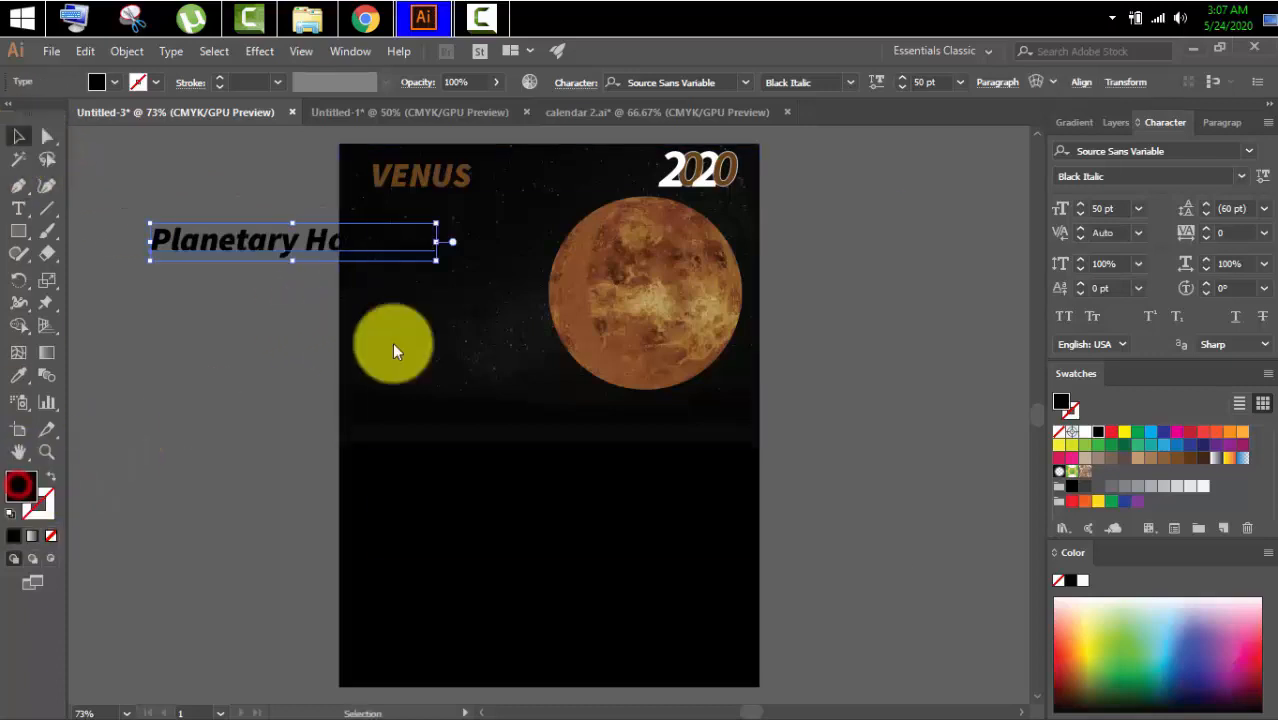
pyautogui.click(382, 273)
pyautogui.click(843, 271)
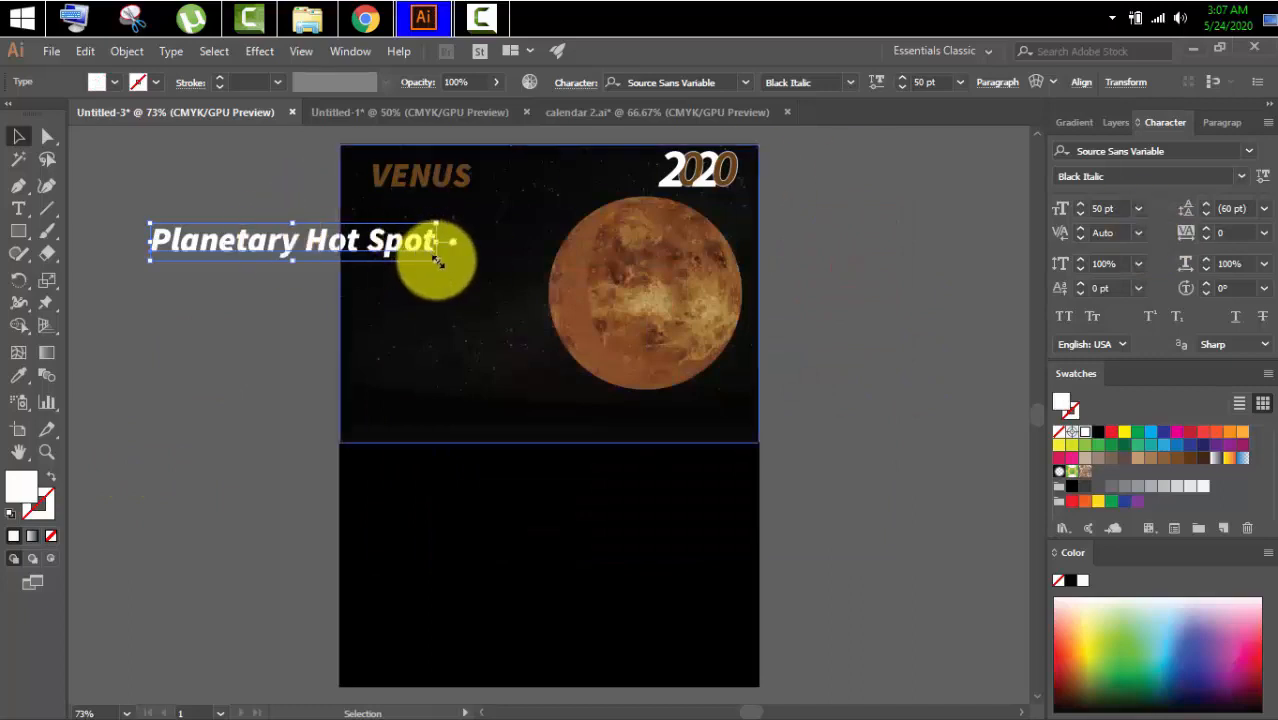
pyautogui.moveTo(436, 259); pyautogui.dragTo(368, 250)
pyautogui.moveTo(289, 244); pyautogui.dragTo(425, 203)
pyautogui.click(183, 228)
# Draw a rectangle filled with 66431a and fit it against the artboard's left edge below the Planetary Hot Spot line
pyautogui.click(18, 231)
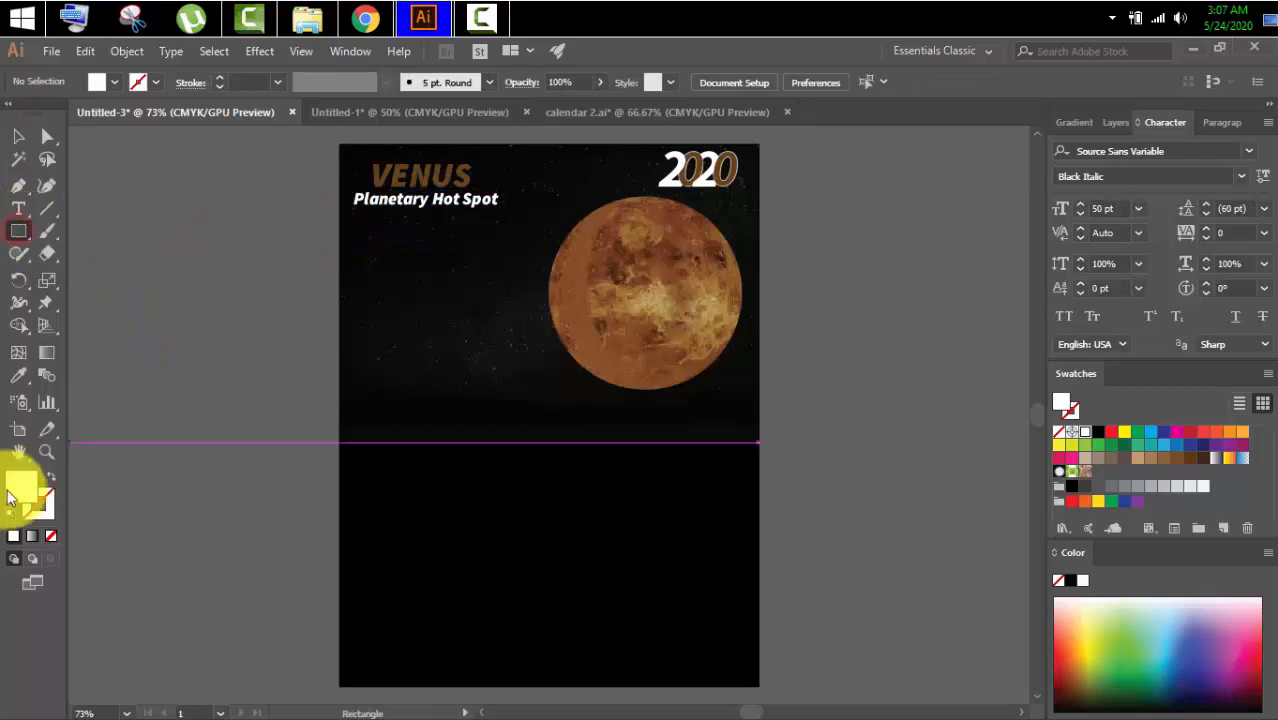
pyautogui.moveTo(320, 238); pyautogui.dragTo(451, 292)
pyautogui.doubleClick(22, 487)
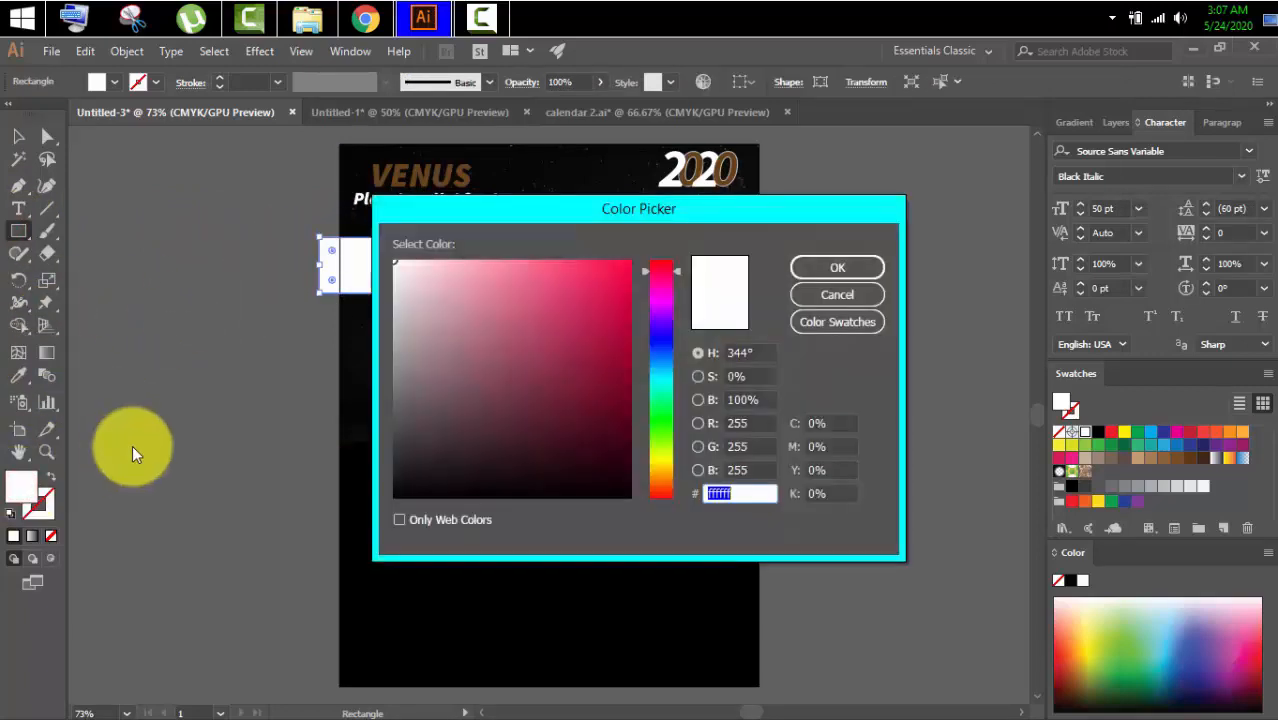
pyautogui.write('66431')
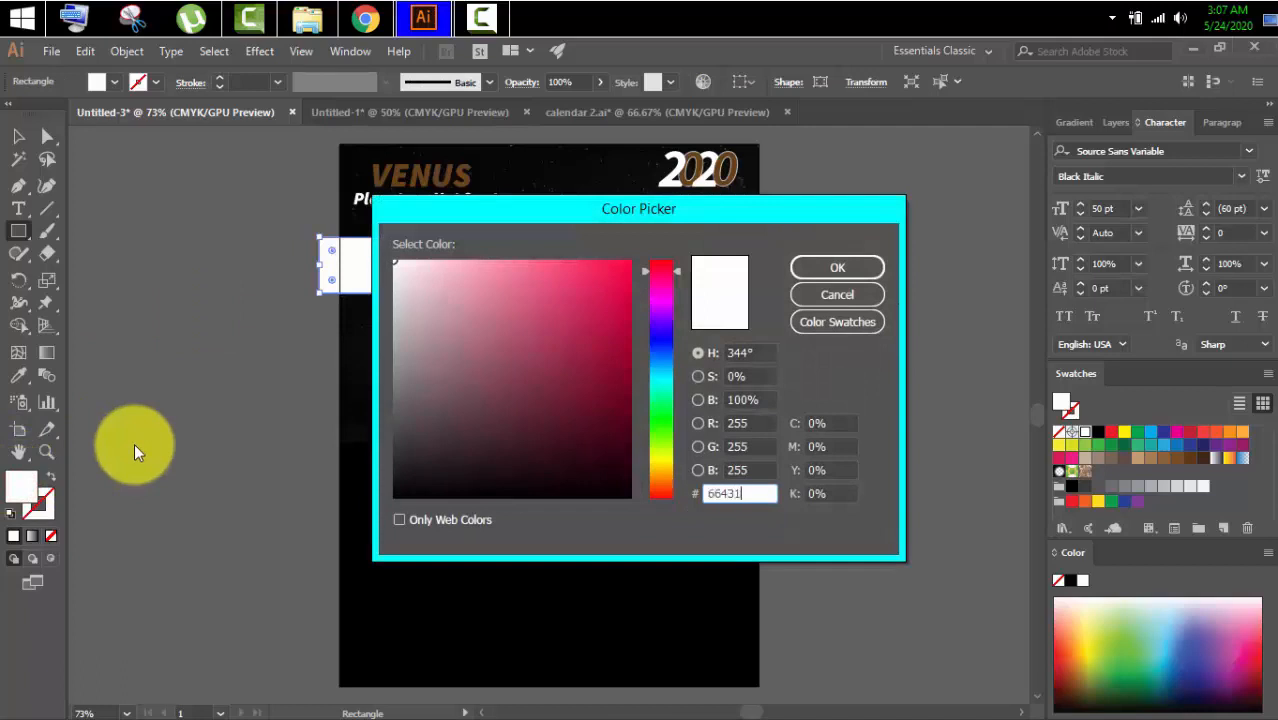
pyautogui.write('a')
pyautogui.press('Return')
pyautogui.click(18, 136)
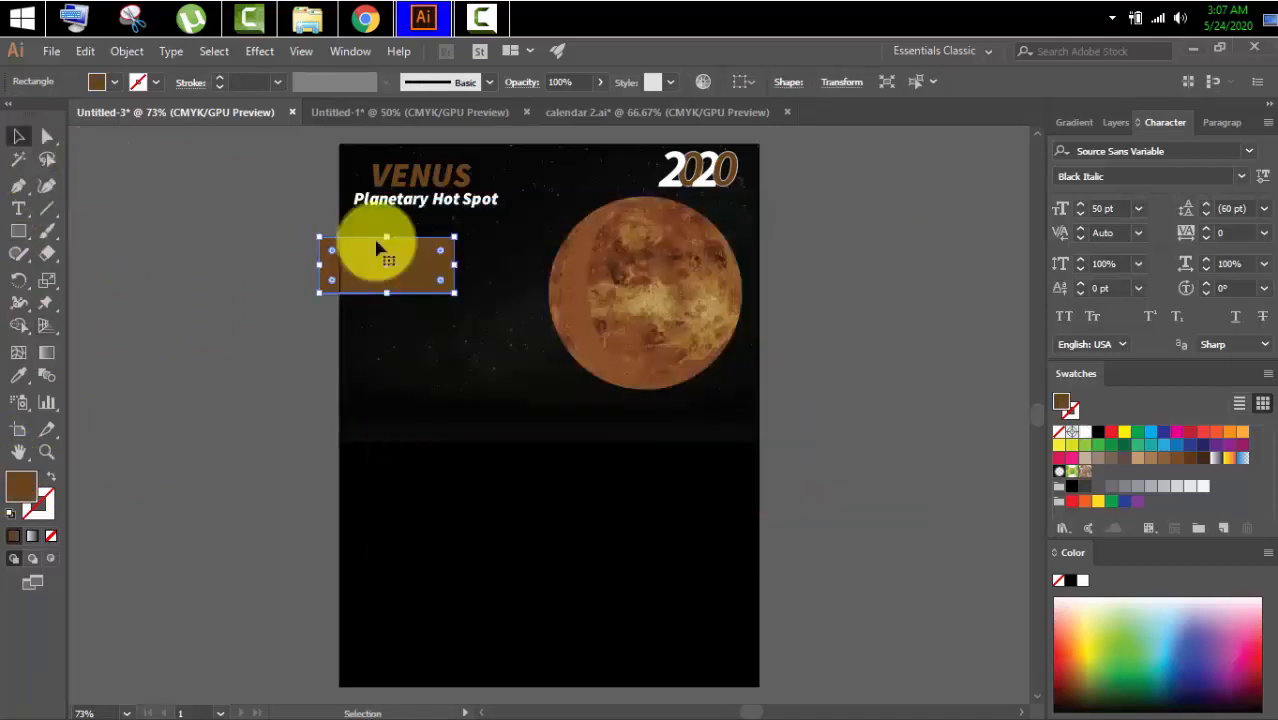
pyautogui.moveTo(410, 262); pyautogui.dragTo(469, 293)
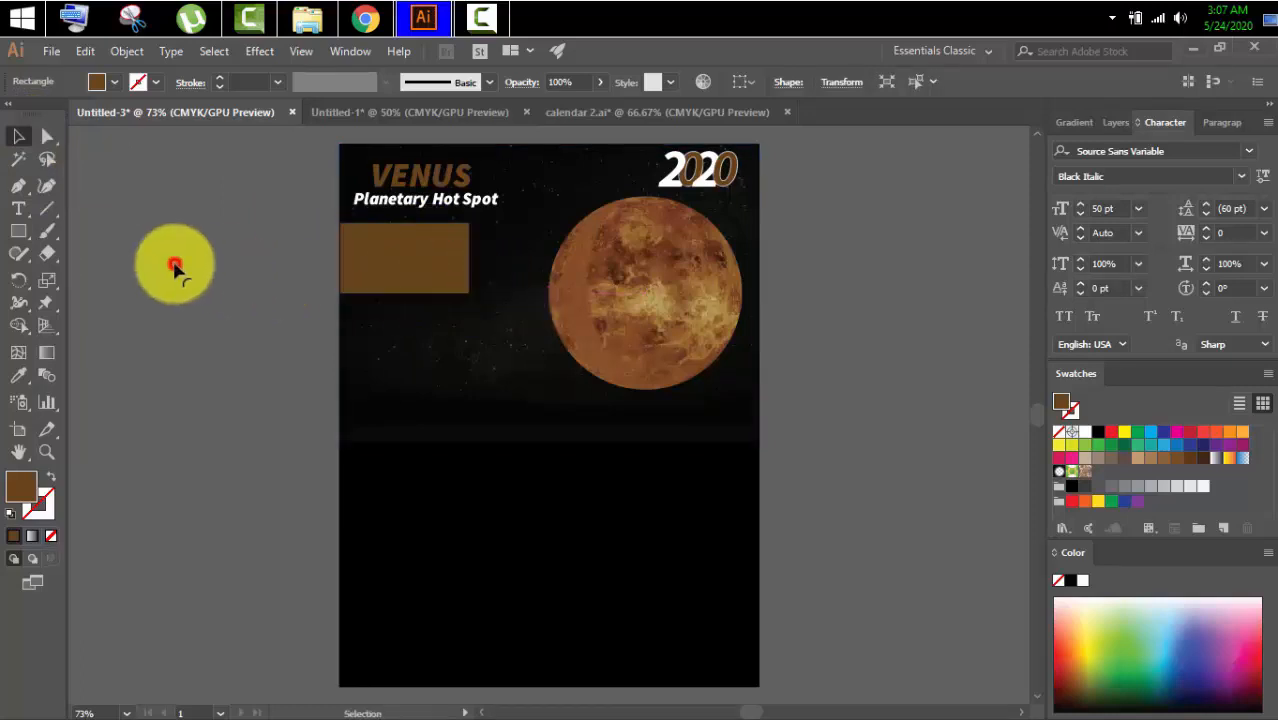
# Add a text object reading The diameter of venus is beside the artboard and fill it with white
pyautogui.click(18, 208)
pyautogui.click(190, 243)
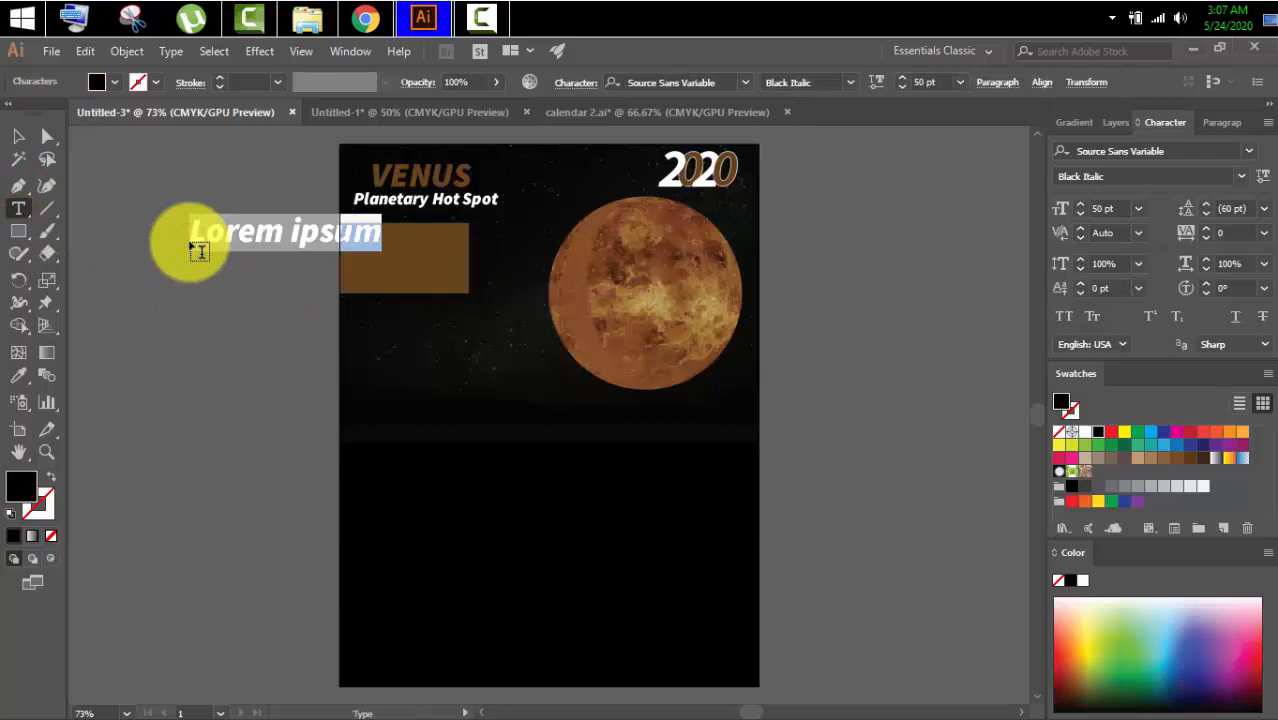
pyautogui.write('The diameter of ver')
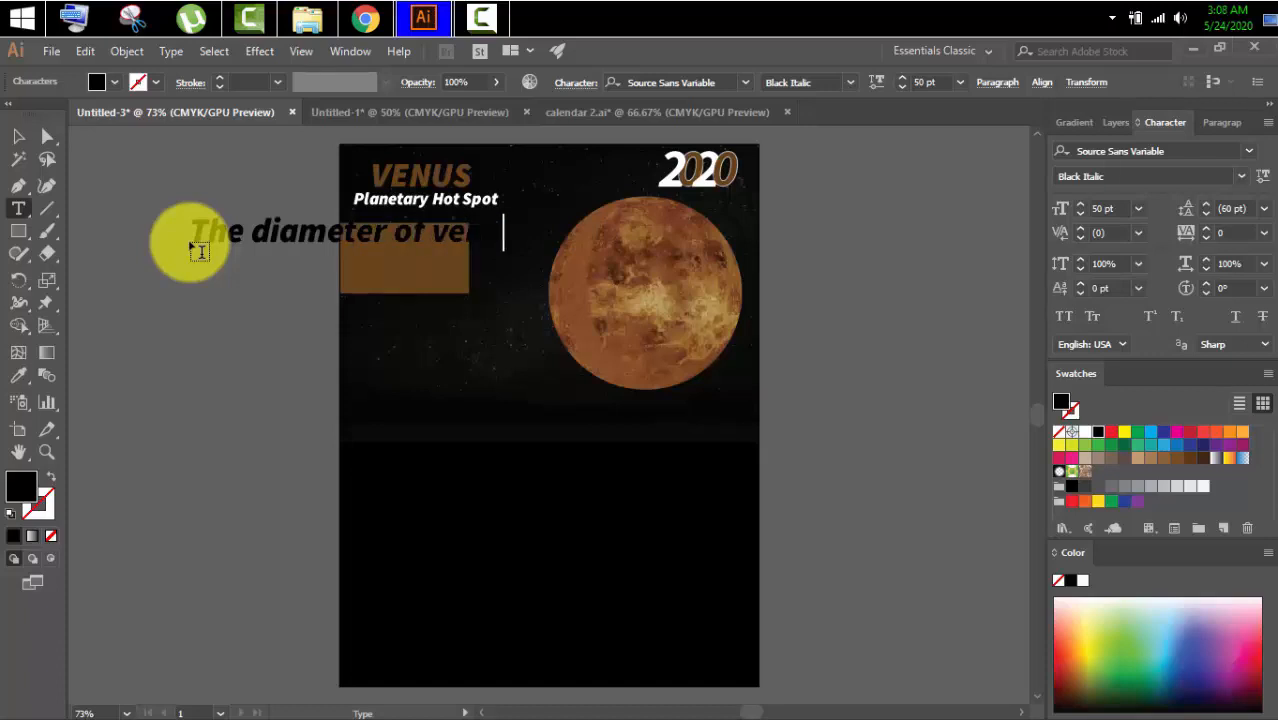
pyautogui.click(17, 136)
pyautogui.doubleClick(25, 487)
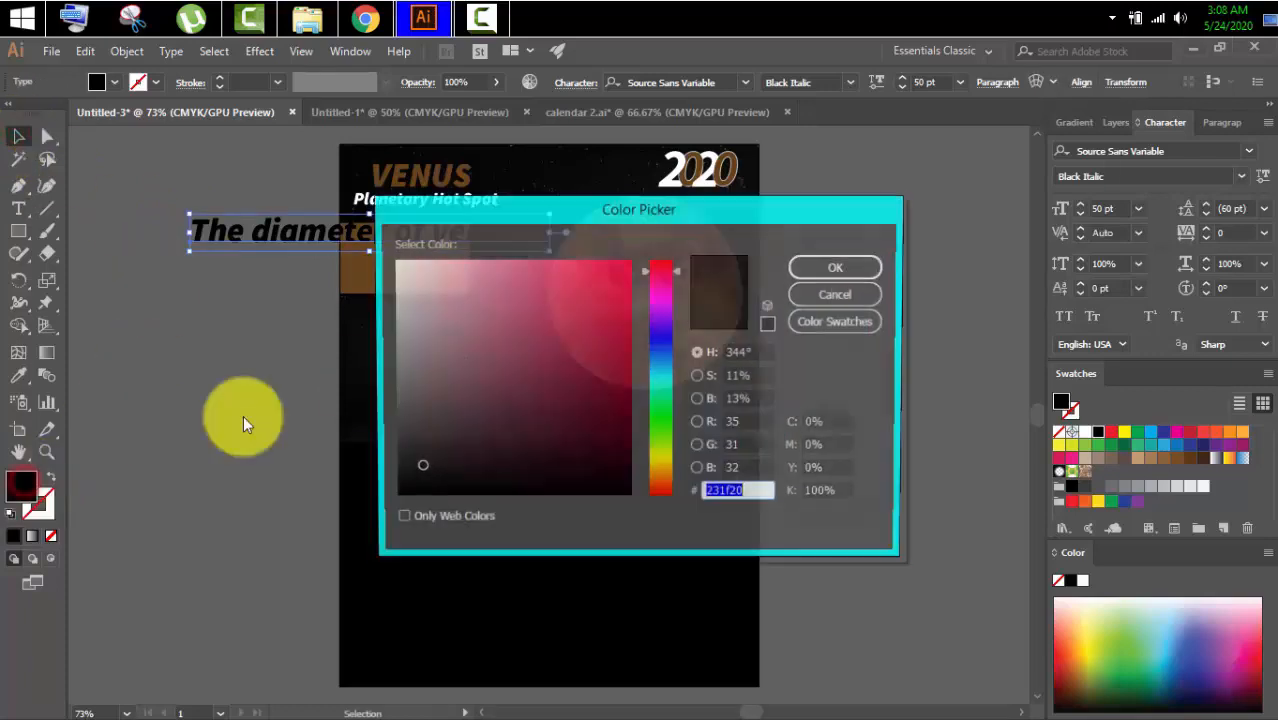
pyautogui.moveTo(408, 342); pyautogui.dragTo(375, 243)
pyautogui.click(836, 272)
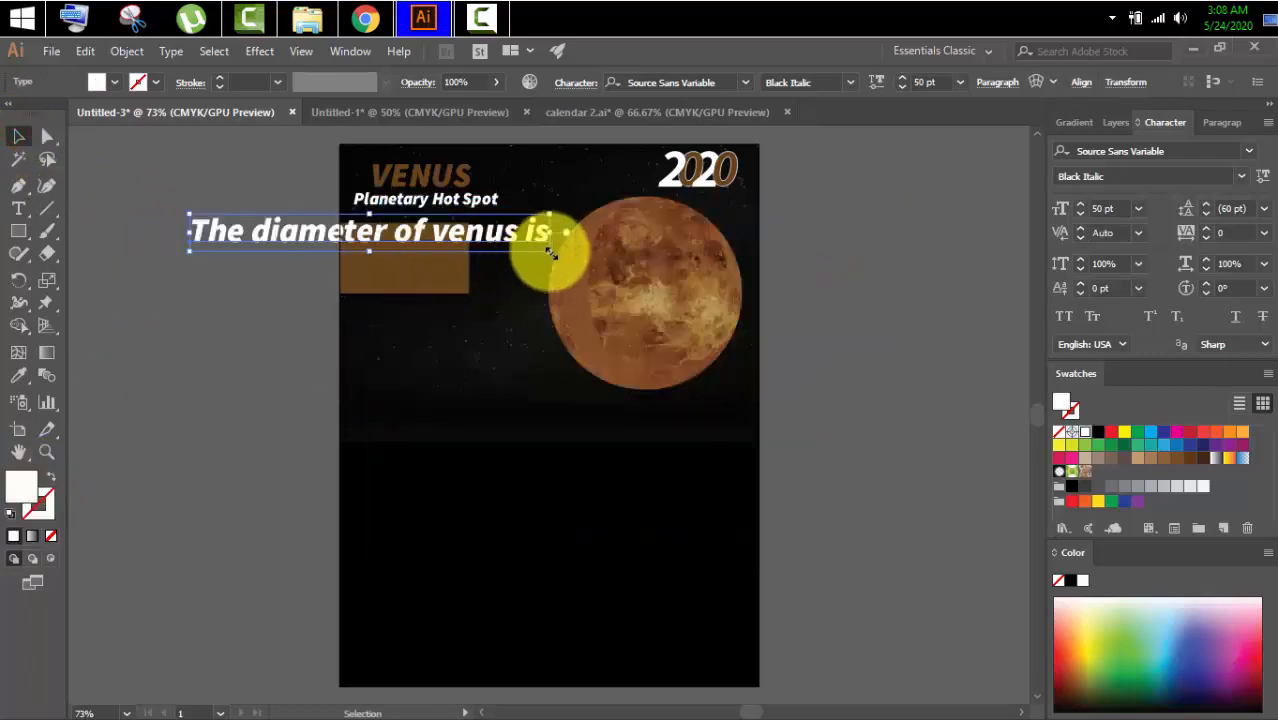
# Scale the diameter line down into the upper part of the brown rectangle and widen the rectangle slightly to fit it
pyautogui.moveTo(549, 250); pyautogui.dragTo(489, 223)
pyautogui.click(460, 273)
pyautogui.click(488, 292)
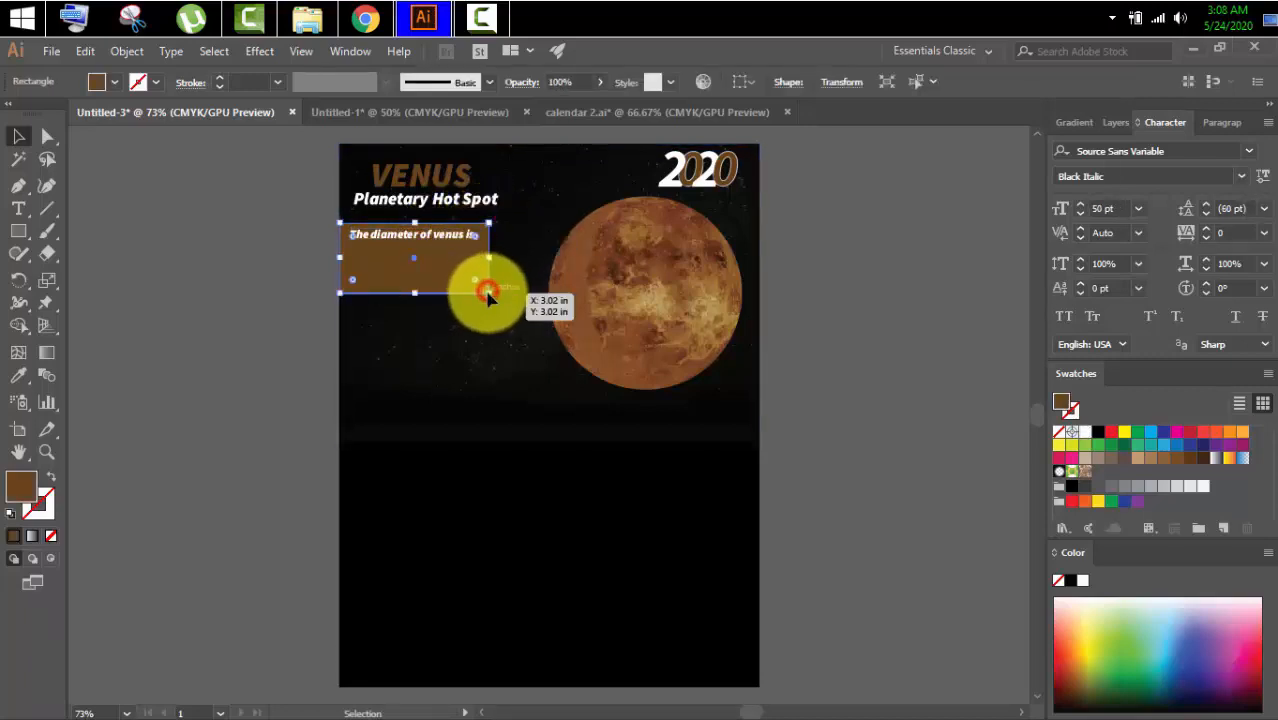
pyautogui.moveTo(488, 292); pyautogui.dragTo(489, 293)
pyautogui.click(285, 247)
pyautogui.click(436, 236)
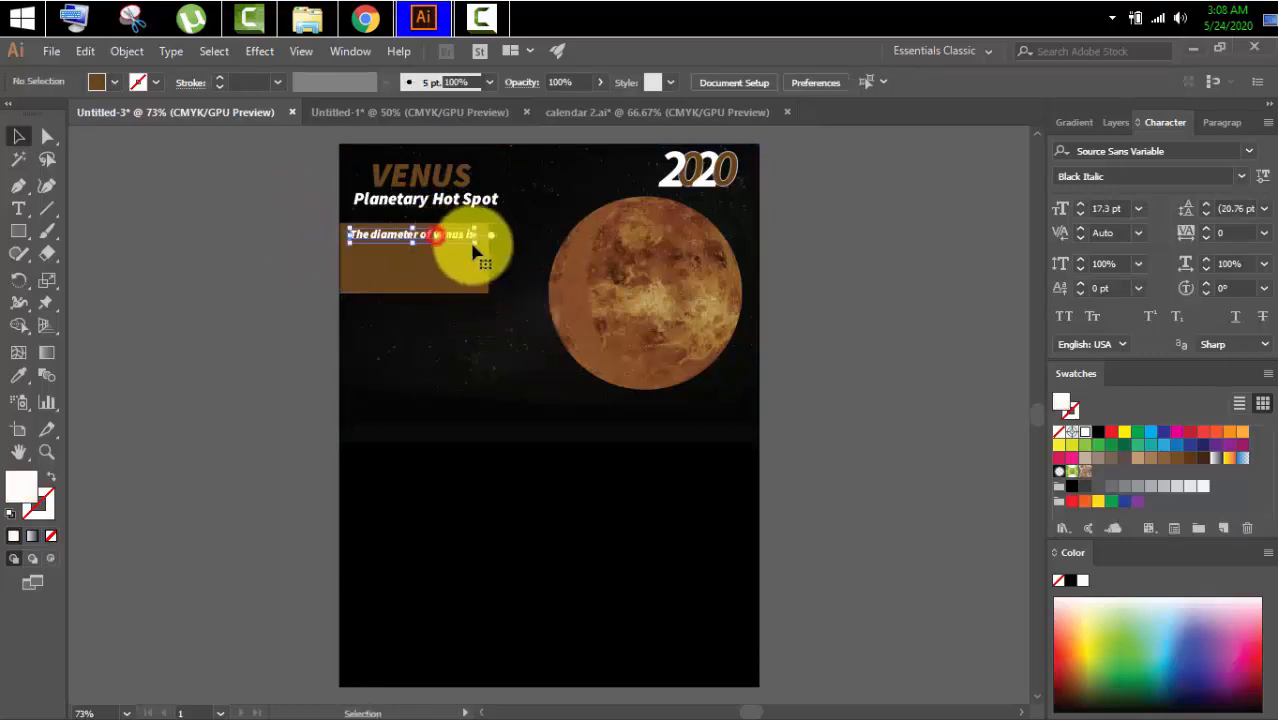
pyautogui.keyDown('shift'); pyautogui.moveTo(473, 242); pyautogui.dragTo(480, 249); pyautogui.keyUp('shift')
pyautogui.click(245, 247)
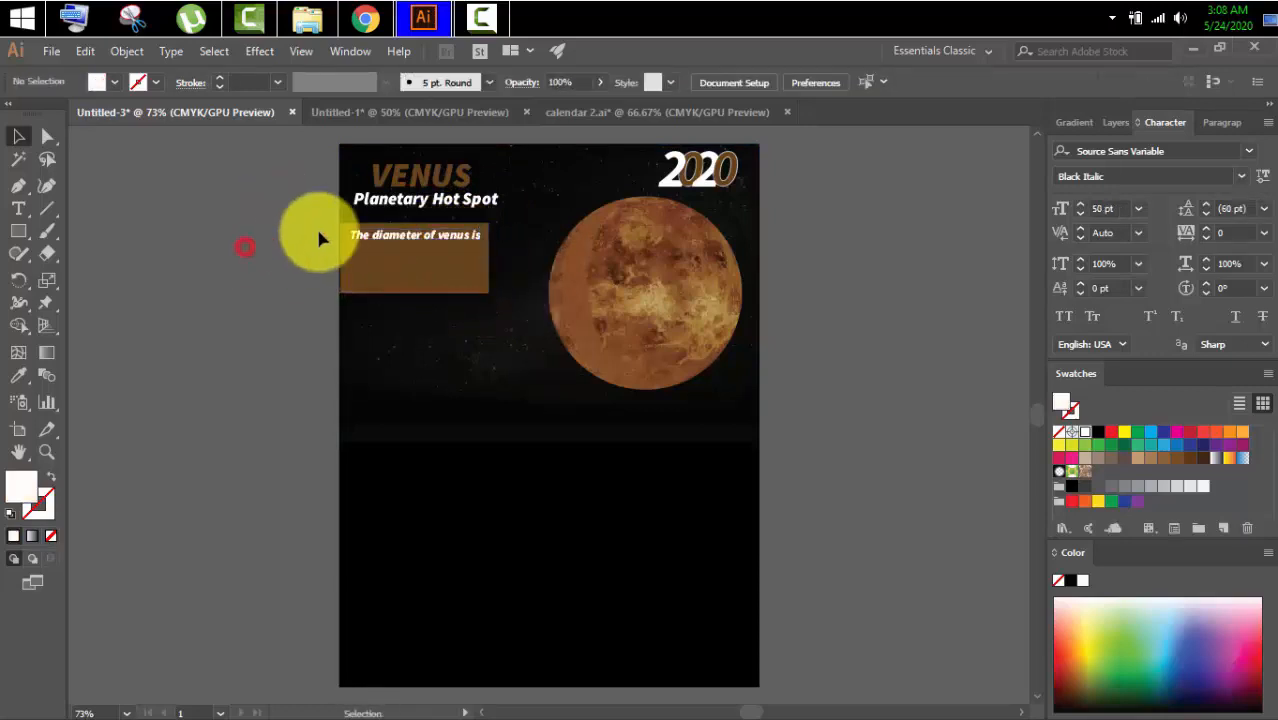
# Add a separate text object reading 12,103.6 Km beside the brown rectangle
pyautogui.click(18, 208)
pyautogui.click(188, 288)
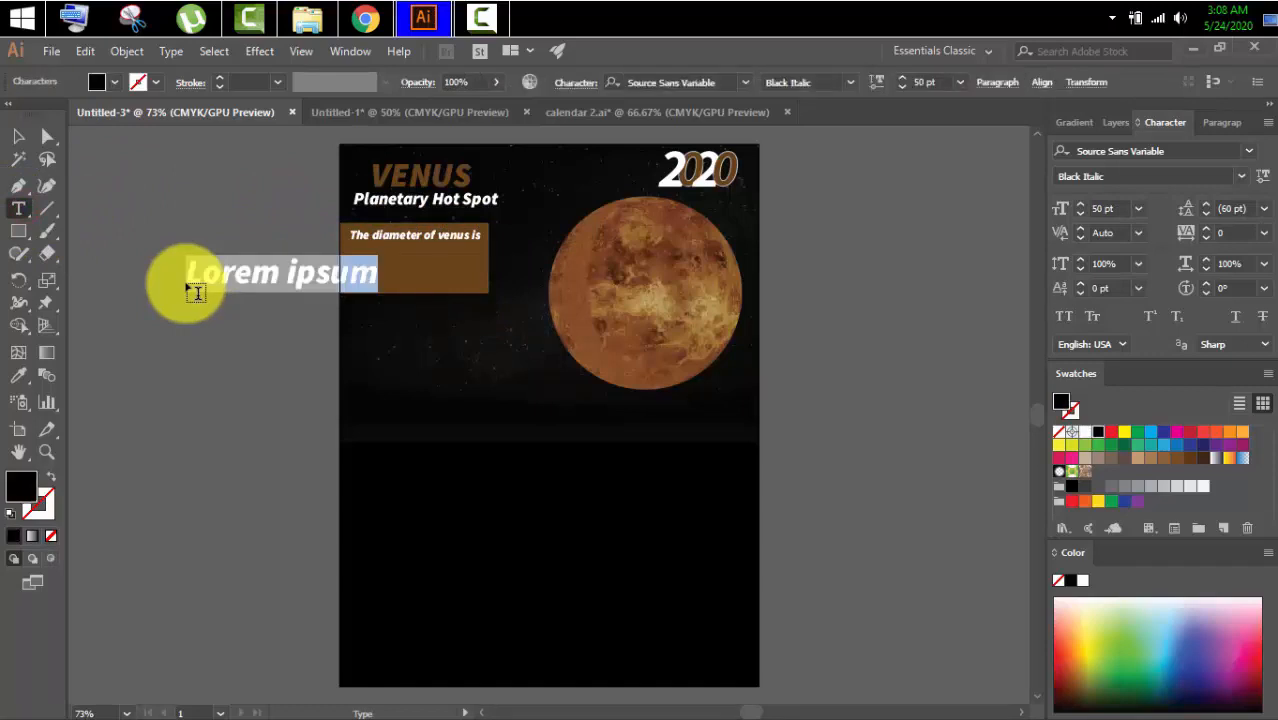
pyautogui.write('12,103.6 Km')
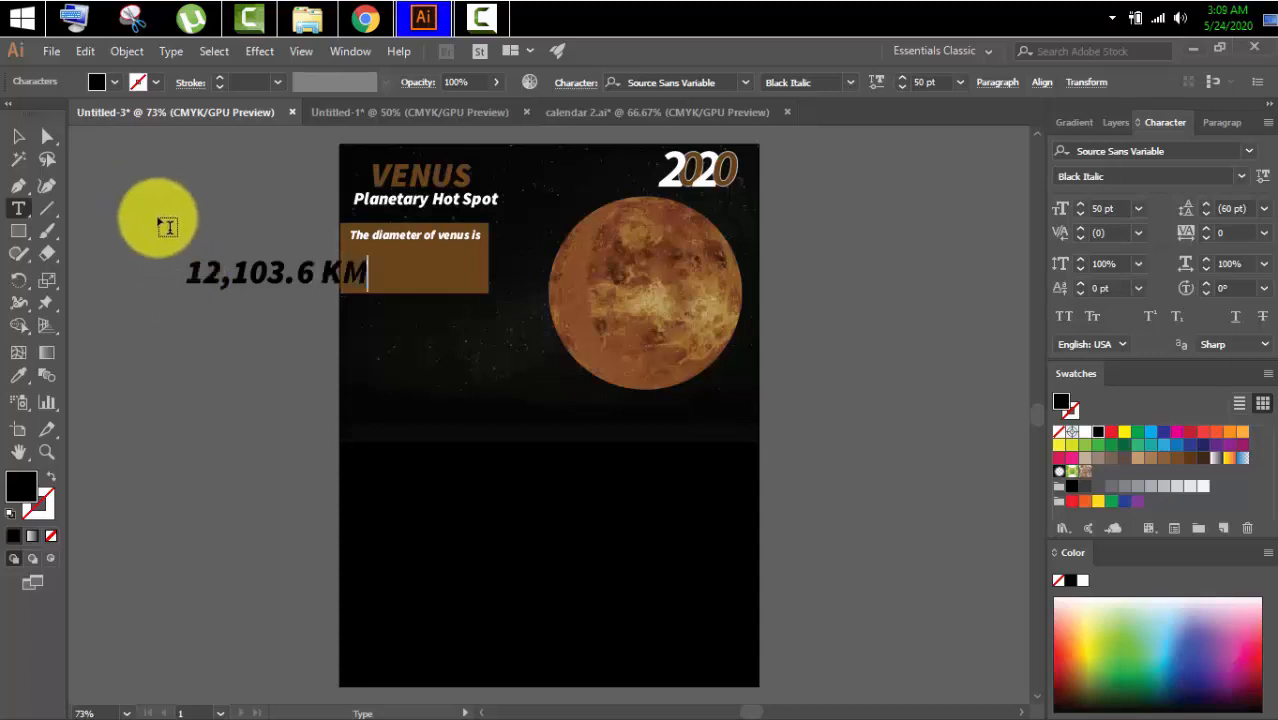
pyautogui.click(18, 136)
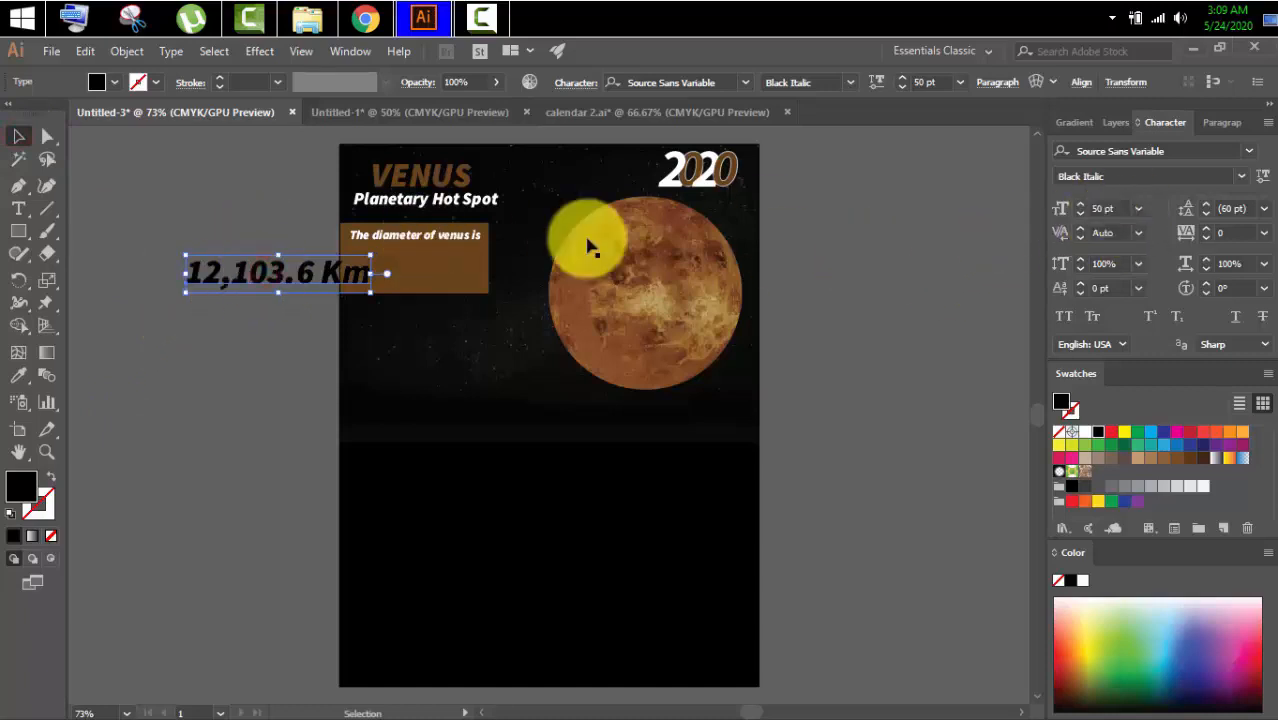
# Set the font size of the The diameter of venus is line to 15 pt
pyautogui.click(415, 236)
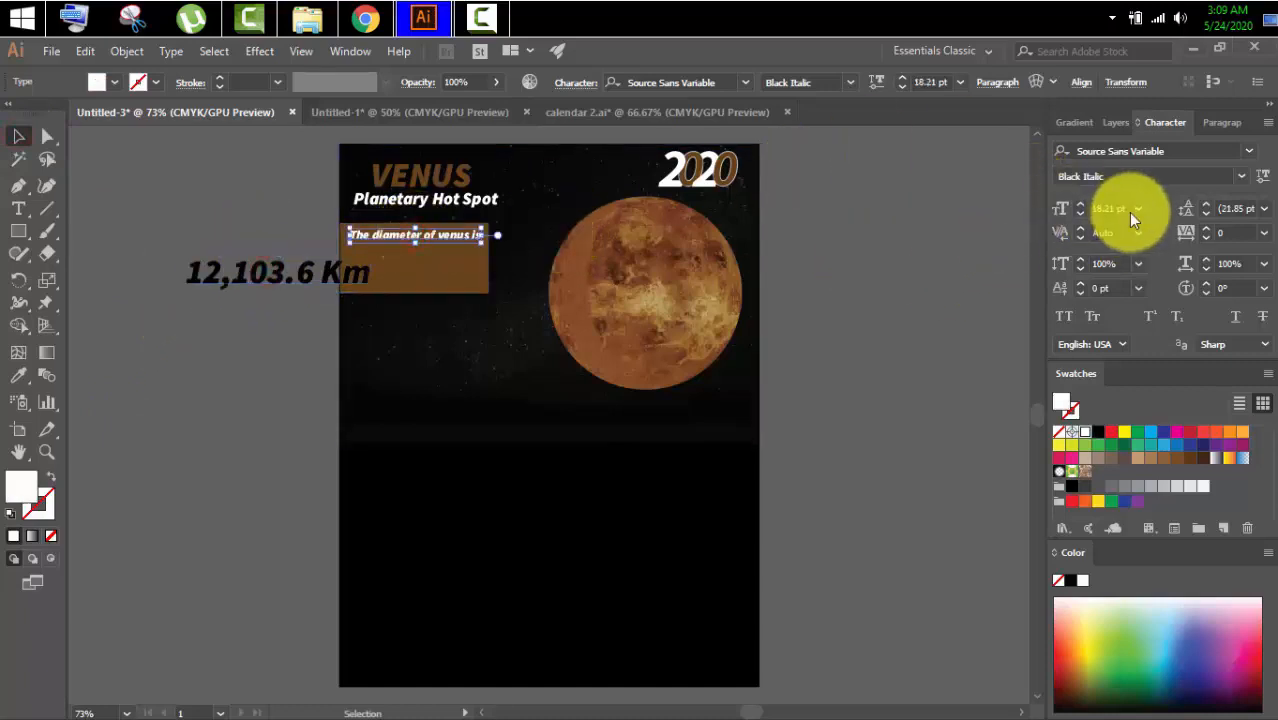
pyautogui.click(1086, 212)
pyautogui.write('15')
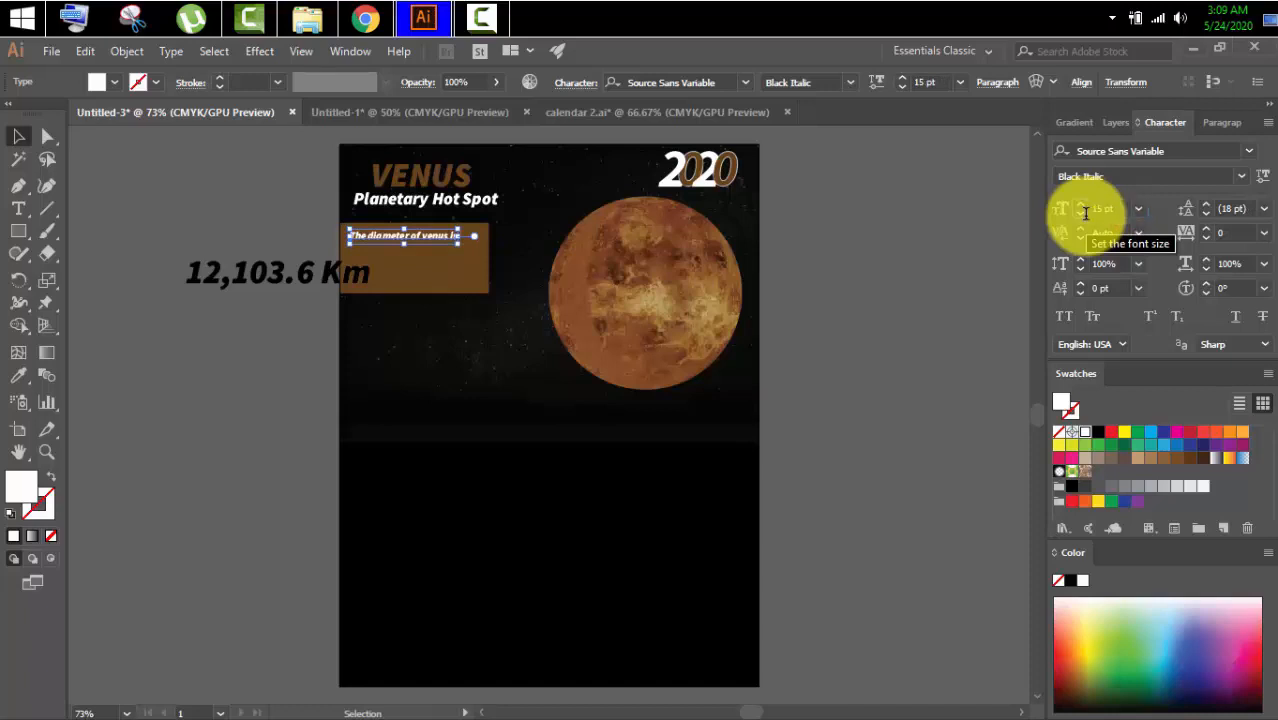
# Set the 12,103.6 Km text to 32 pt and place it directly under the diameter line in the brown rectangle
pyautogui.click(300, 276)
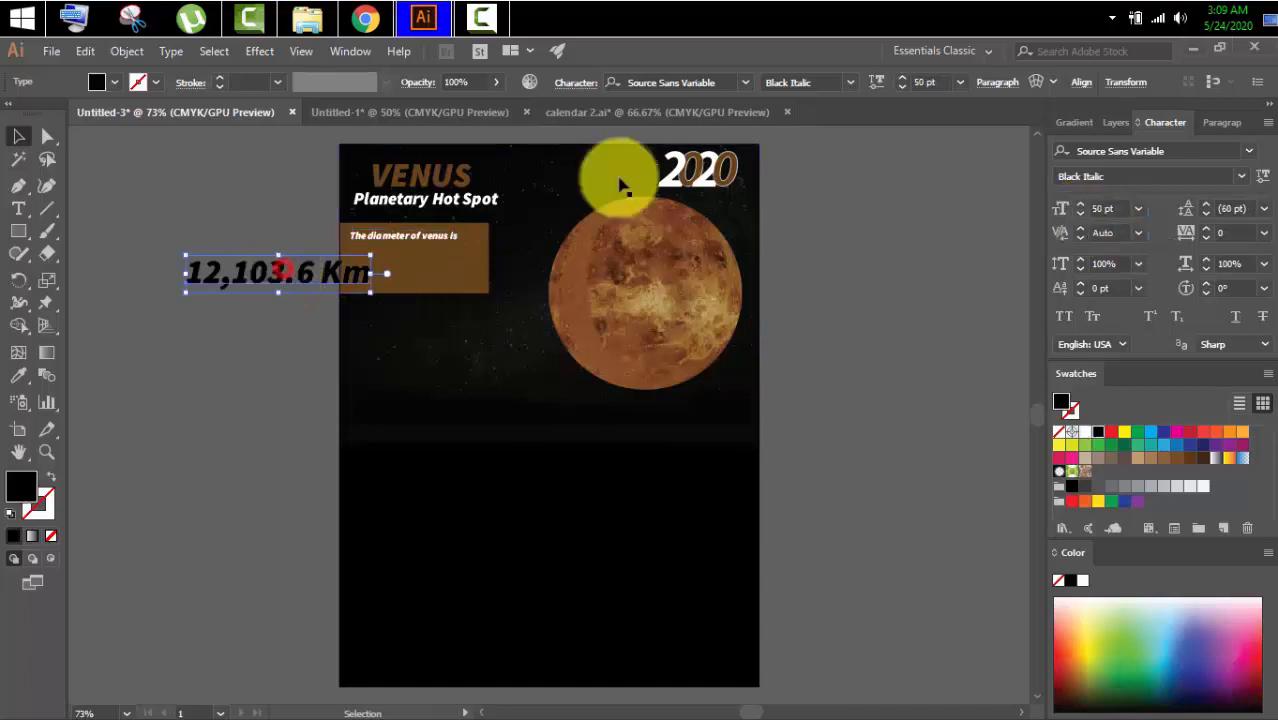
pyautogui.click(1112, 207)
pyautogui.write('32')
pyautogui.press('Return')
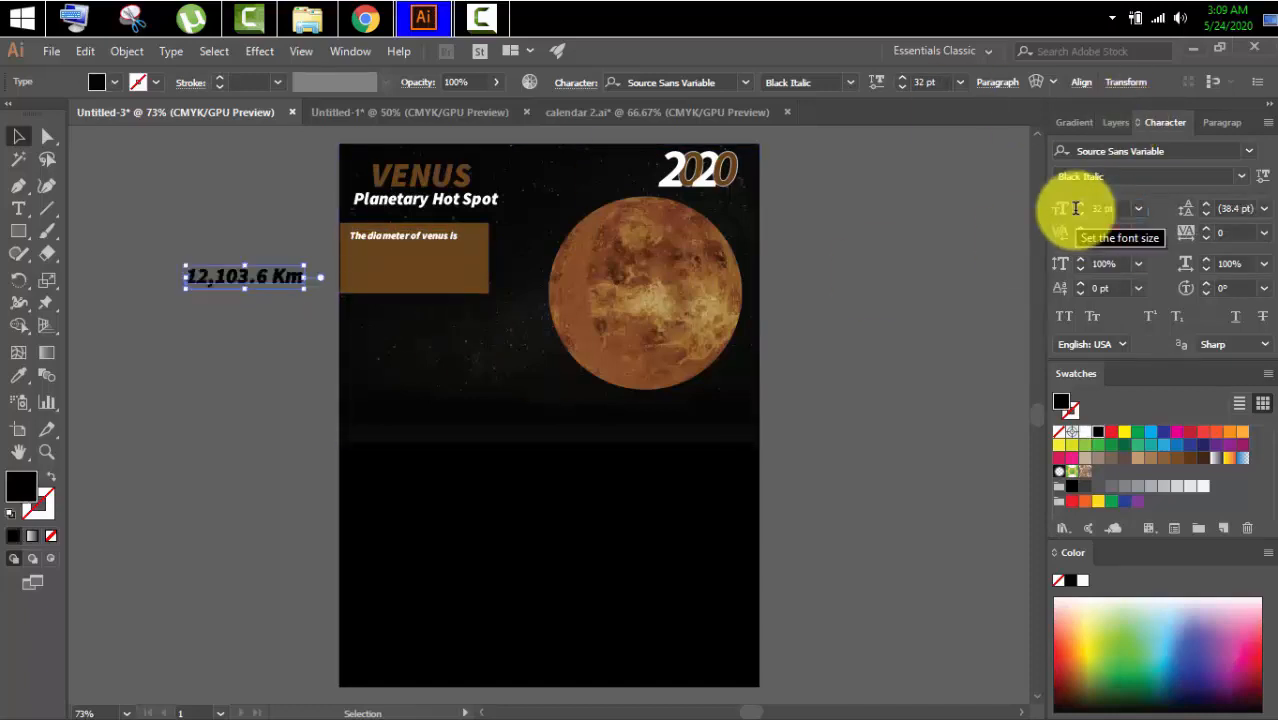
pyautogui.moveTo(241, 281); pyautogui.dragTo(405, 257)
pyautogui.click(180, 251)
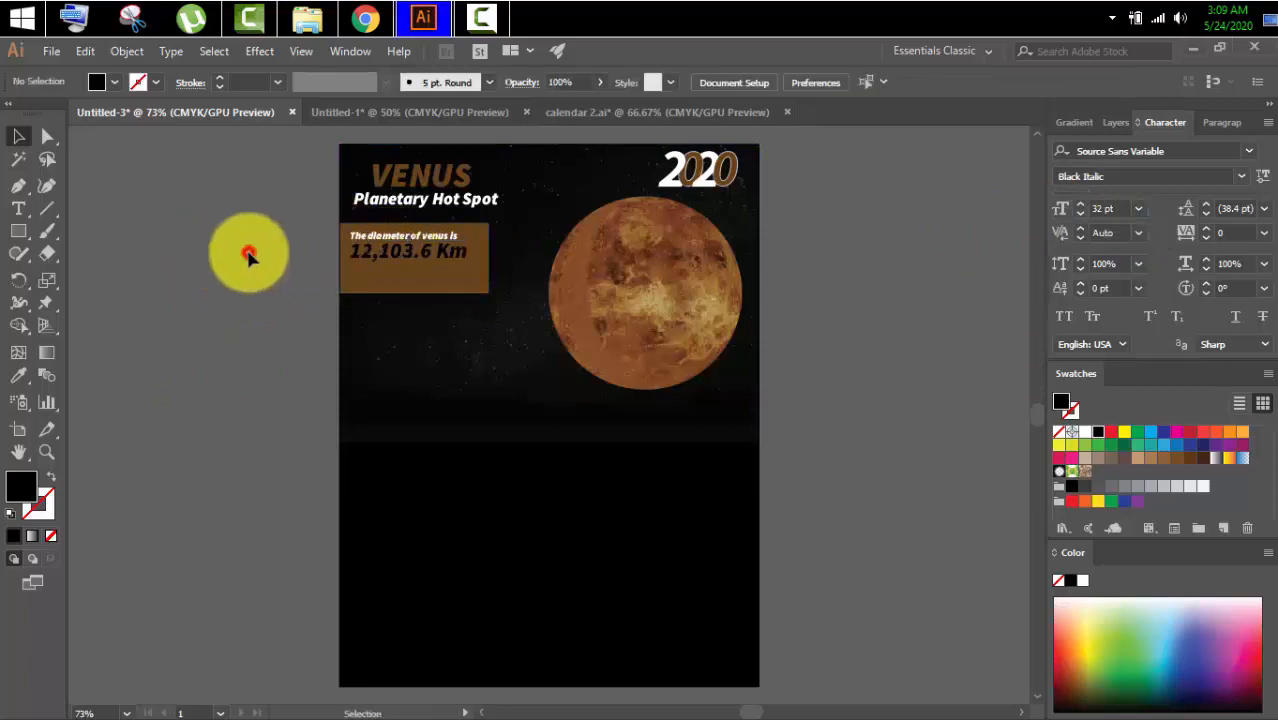
# Add a two-line text object reading which is approximately / 81.5% the diameter of Earth. beside the artboard
pyautogui.click(445, 240)
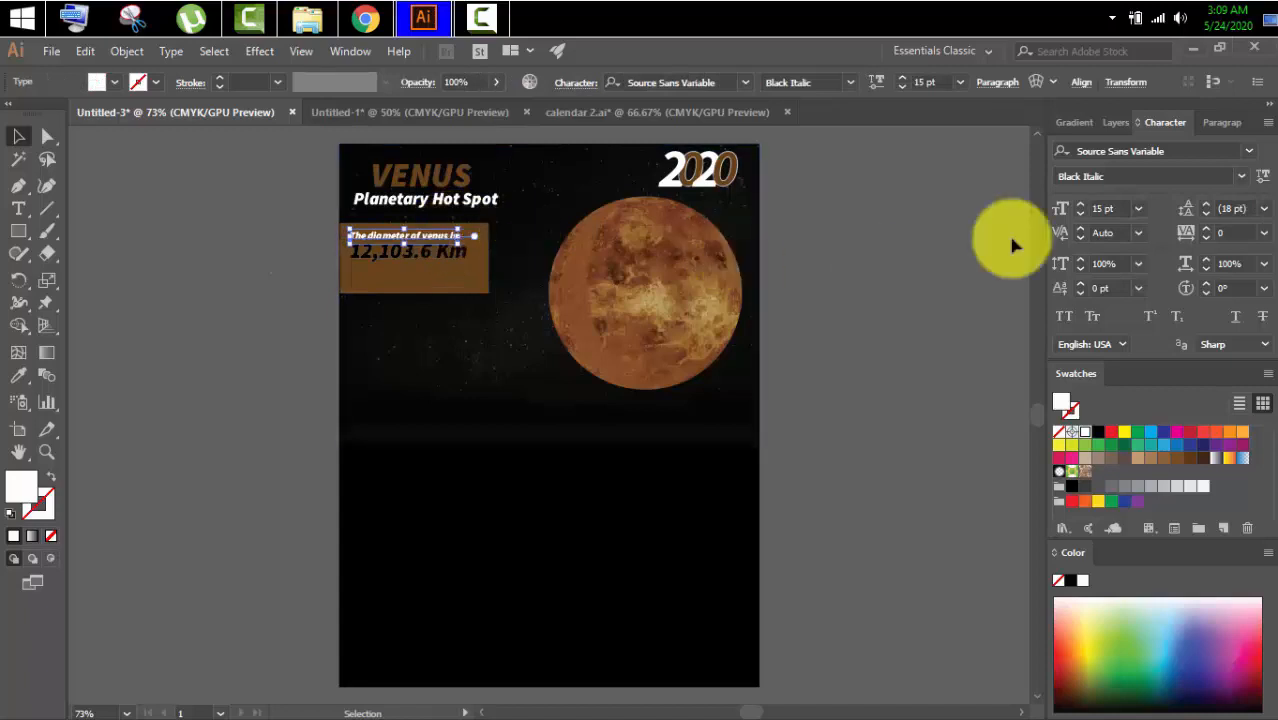
pyautogui.click(18, 215)
pyautogui.click(209, 290)
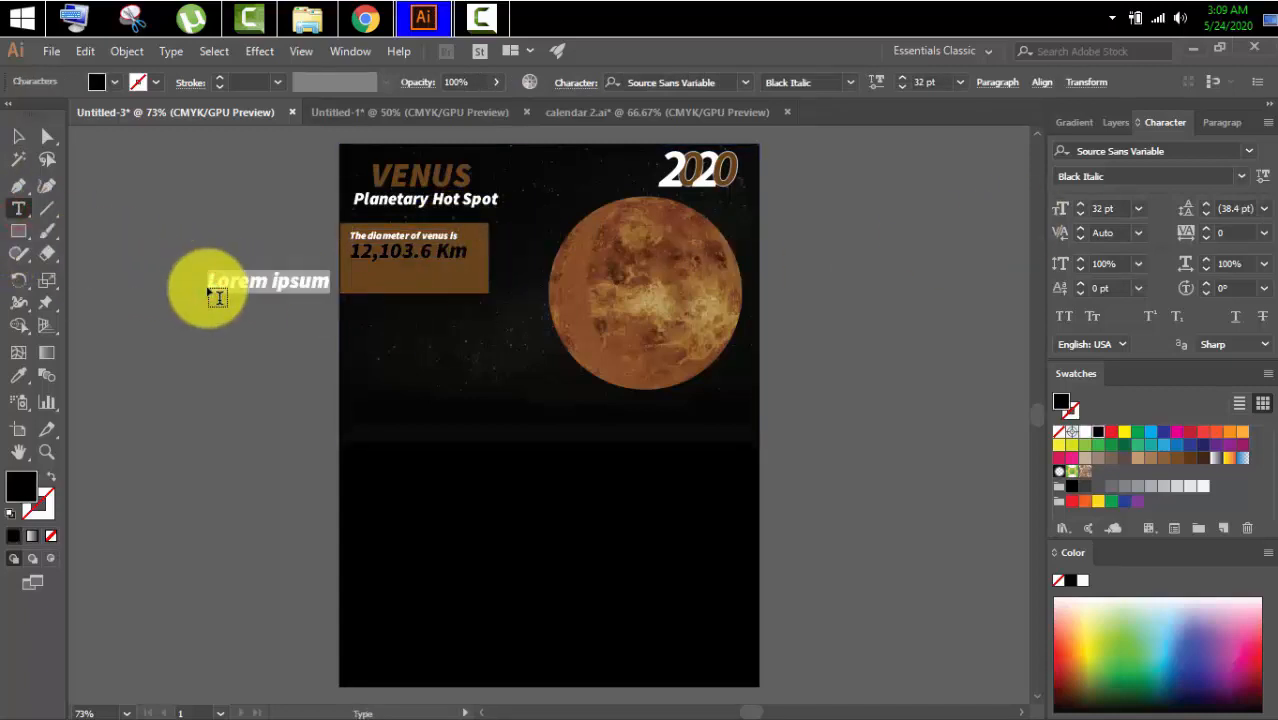
pyautogui.write('which is approximately')
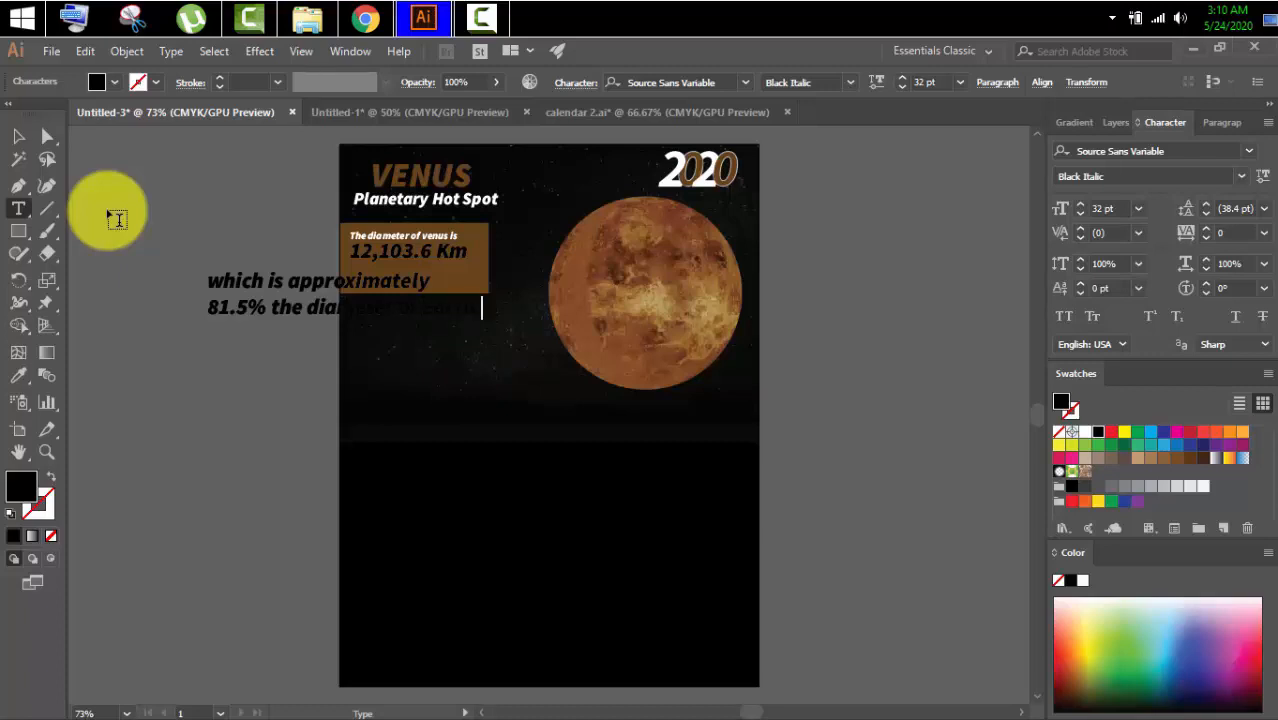
pyautogui.click(18, 135)
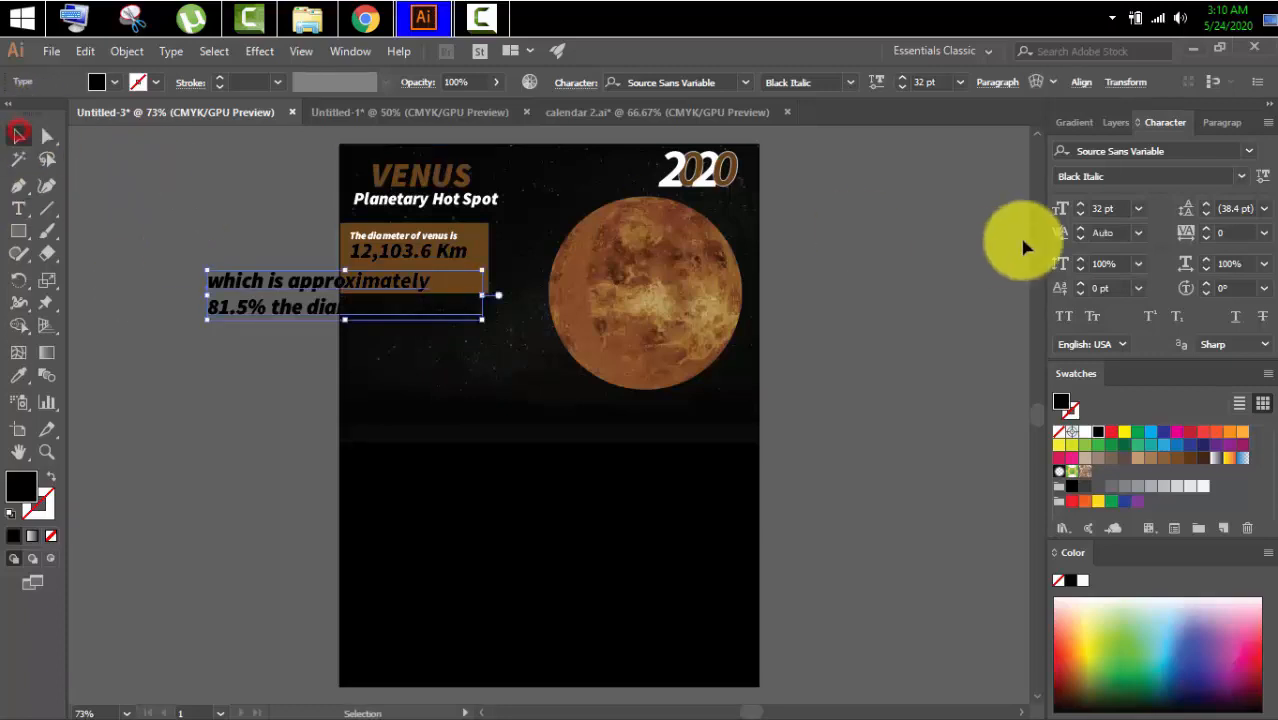
# Set the two-line Earth comparison text to 15 pt and place it under 12,103.6 Km in the brown rectangle
pyautogui.click(1118, 209)
pyautogui.write('15')
pyautogui.press('Return')
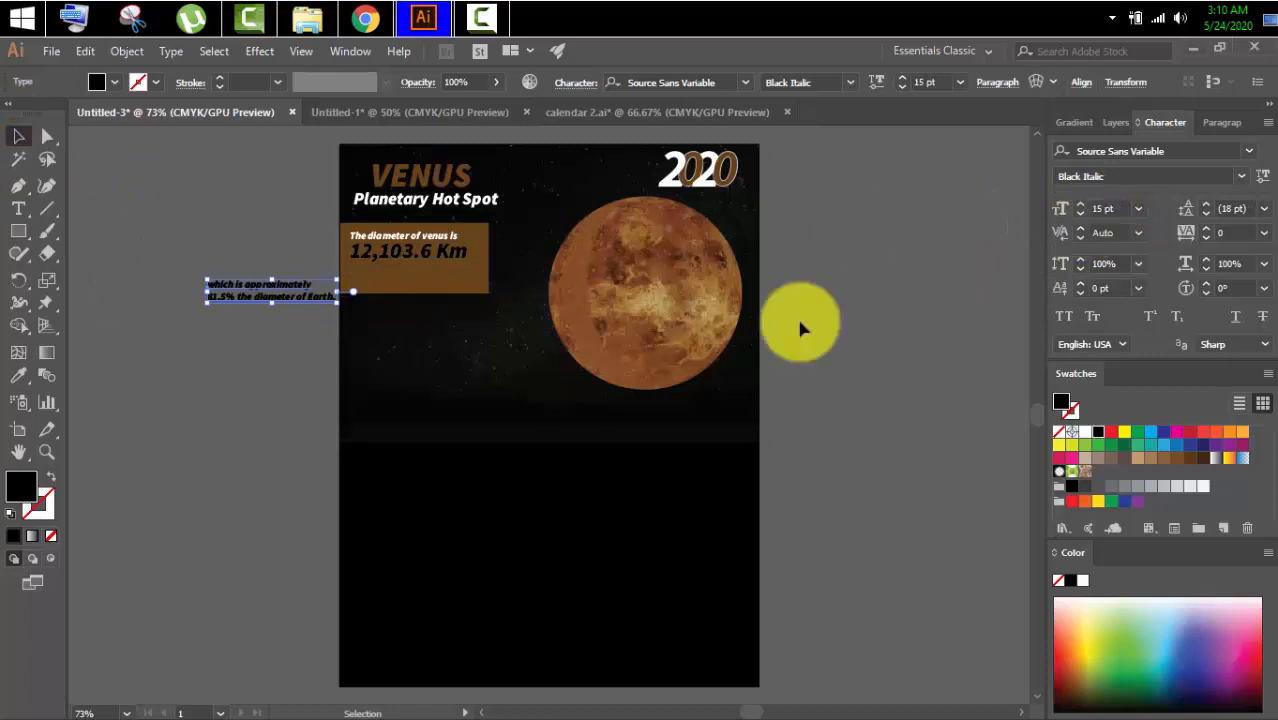
pyautogui.moveTo(270, 293); pyautogui.dragTo(414, 279)
pyautogui.click(265, 271)
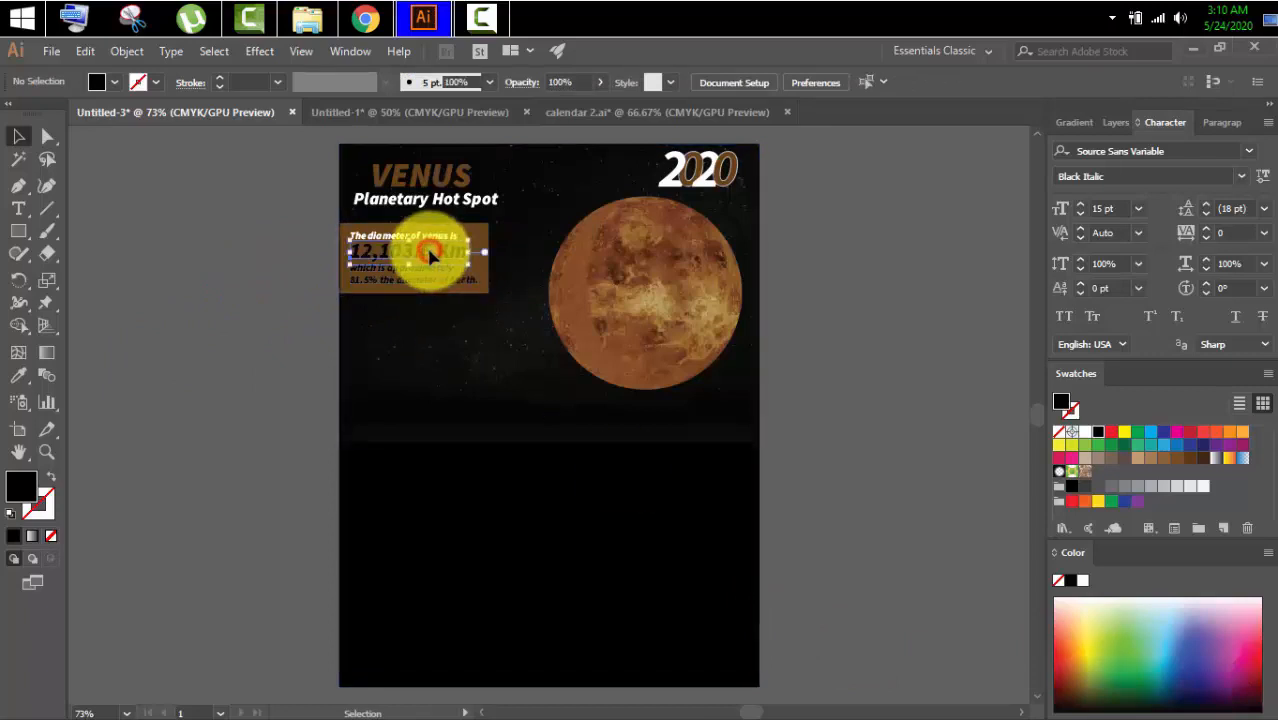
# Fill both the 12,103.6 Km text and the Earth comparison text with white
pyautogui.click(430, 255)
pyautogui.doubleClick(25, 483)
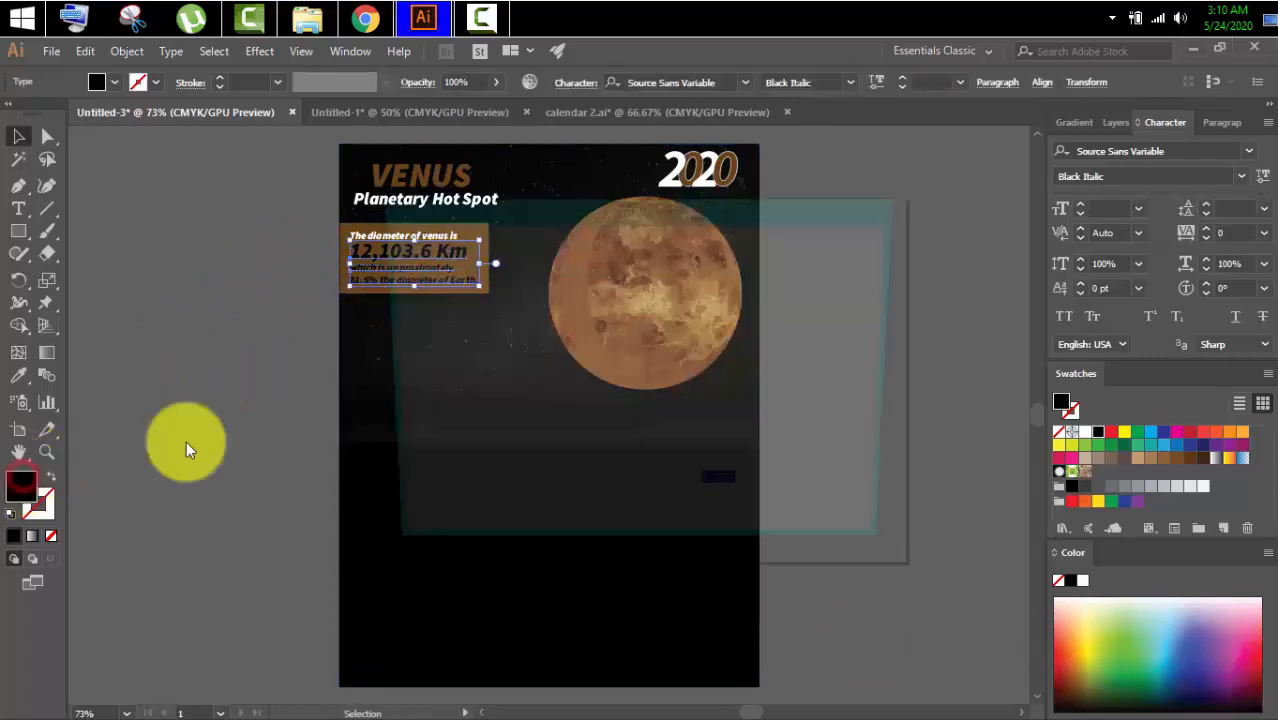
pyautogui.moveTo(399, 328); pyautogui.dragTo(371, 222)
pyautogui.click(822, 268)
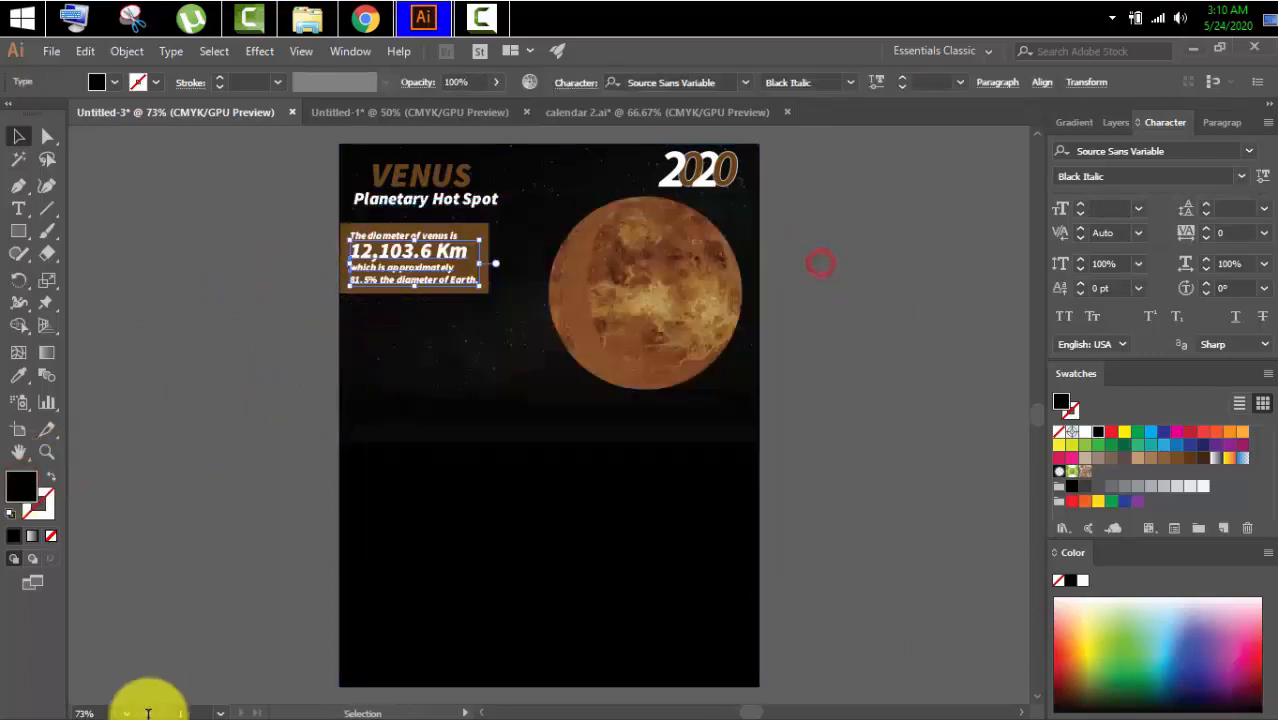
pyautogui.click(228, 522)
# Draw a narrow vertical rectangle below the diameter fact box and fill it with the same brown as the box
pyautogui.click(18, 228)
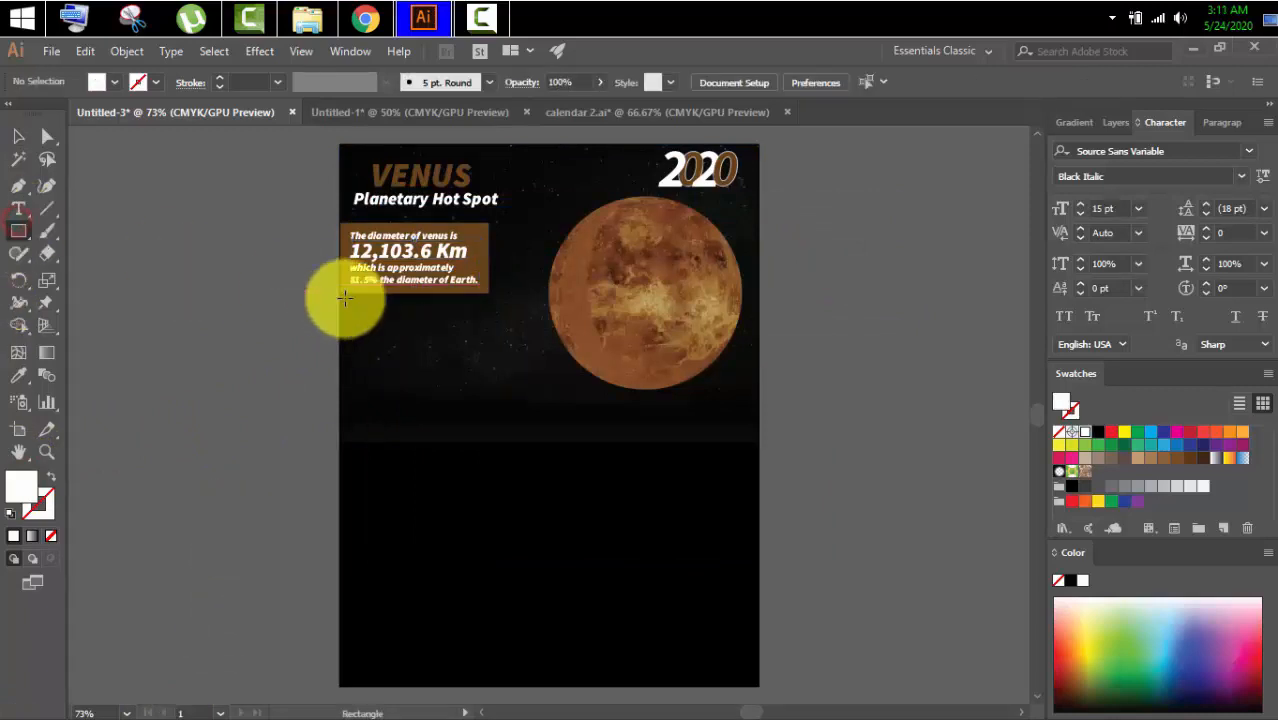
pyautogui.moveTo(356, 305); pyautogui.dragTo(361, 452)
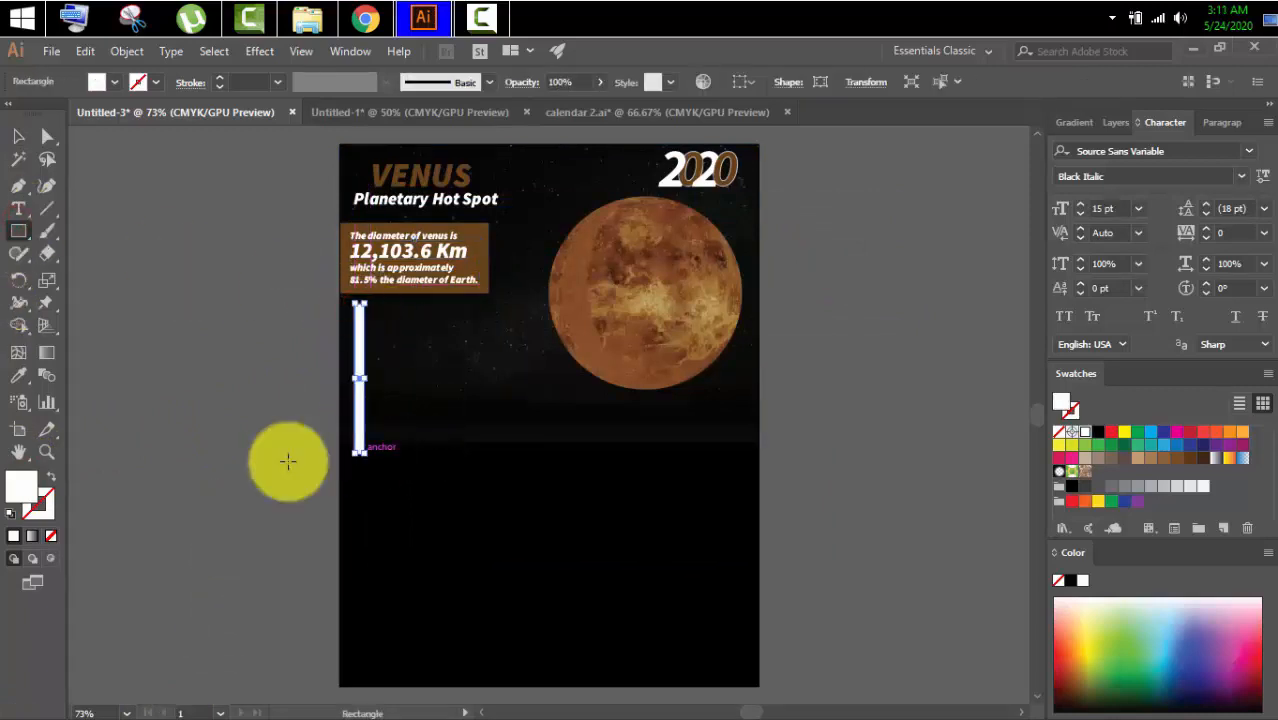
pyautogui.doubleClick(24, 497)
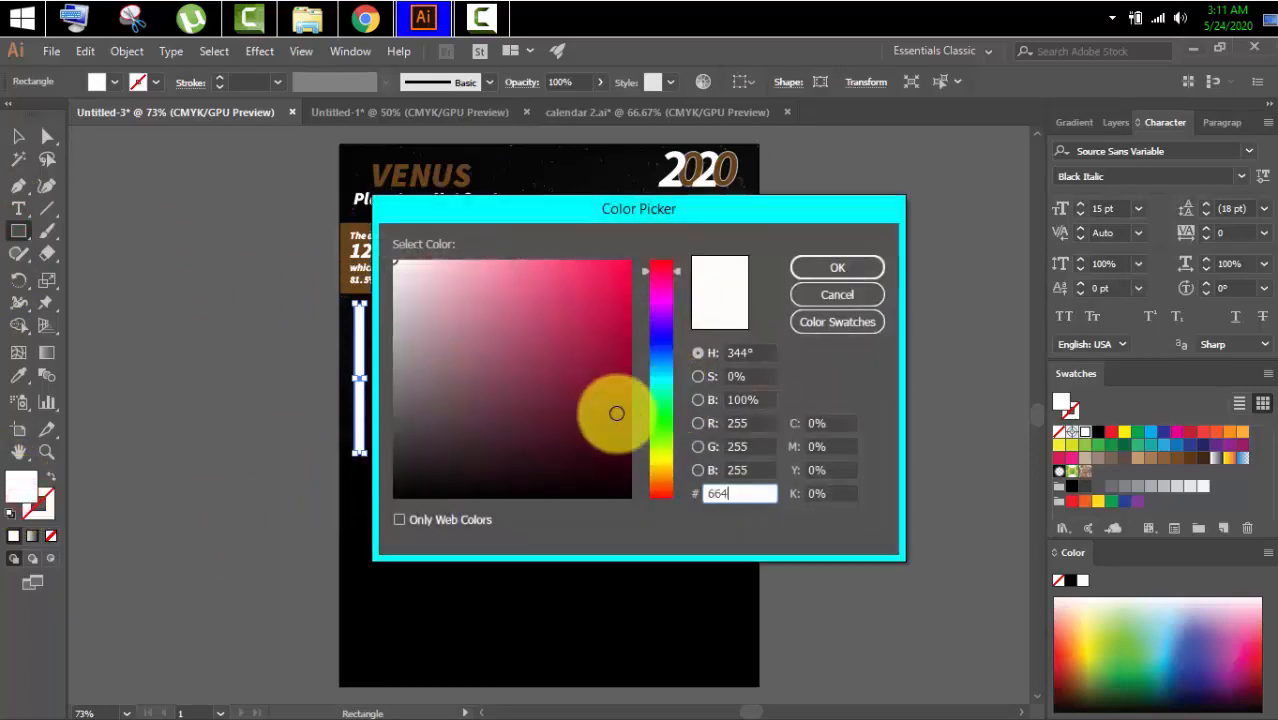
pyautogui.write('664316')
pyautogui.press('Return')
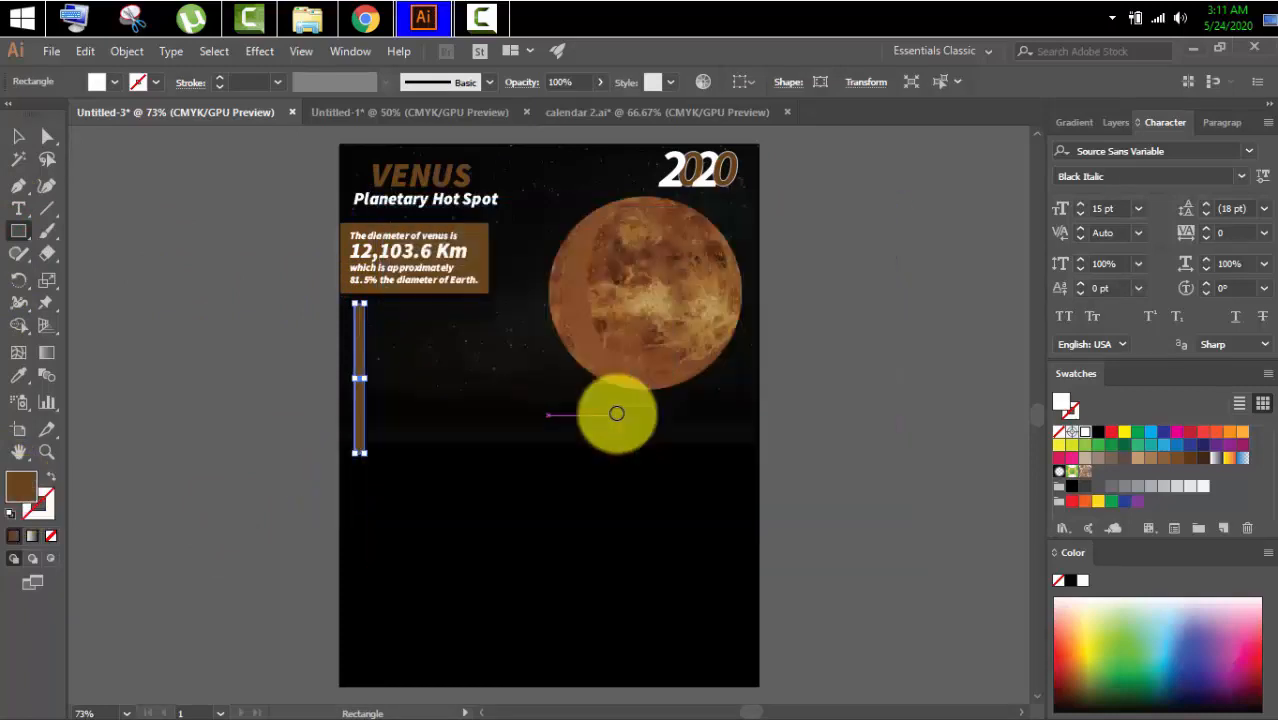
# Make the vertical brown bar thinner and shorten it slightly from its lower end
pyautogui.click(19, 135)
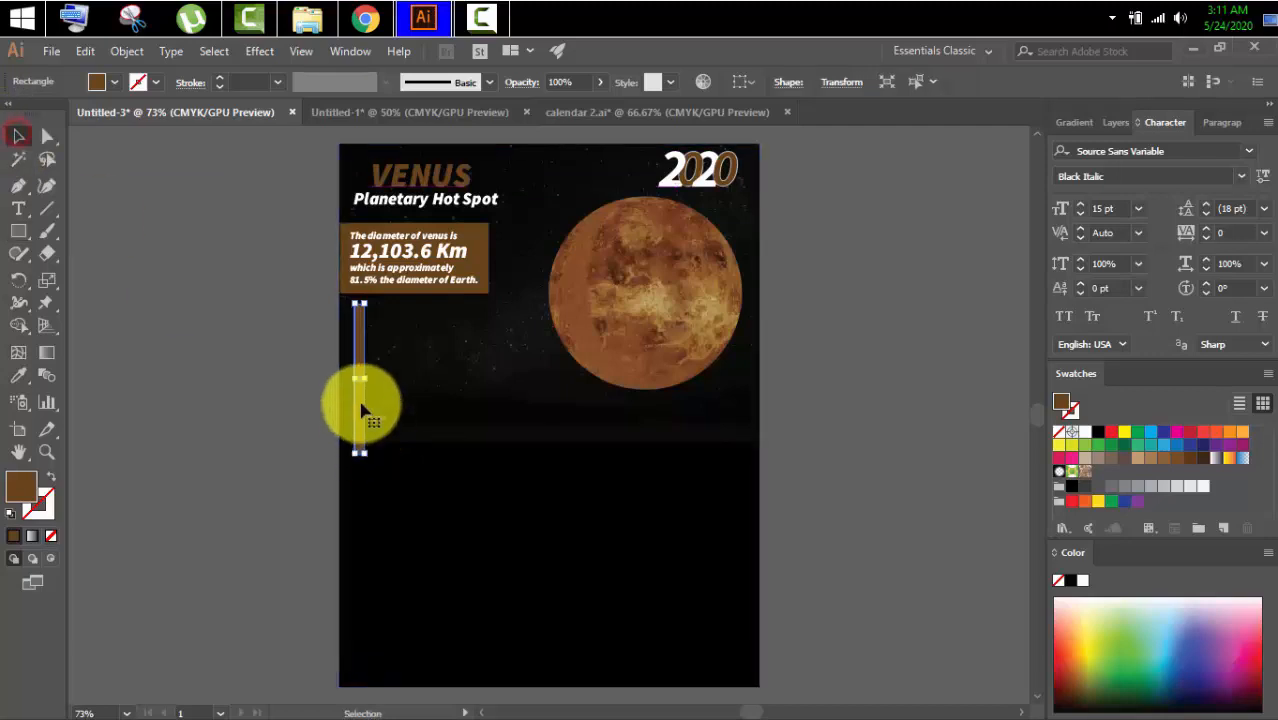
pyautogui.moveTo(364, 378); pyautogui.dragTo(359, 378)
pyautogui.click(236, 366)
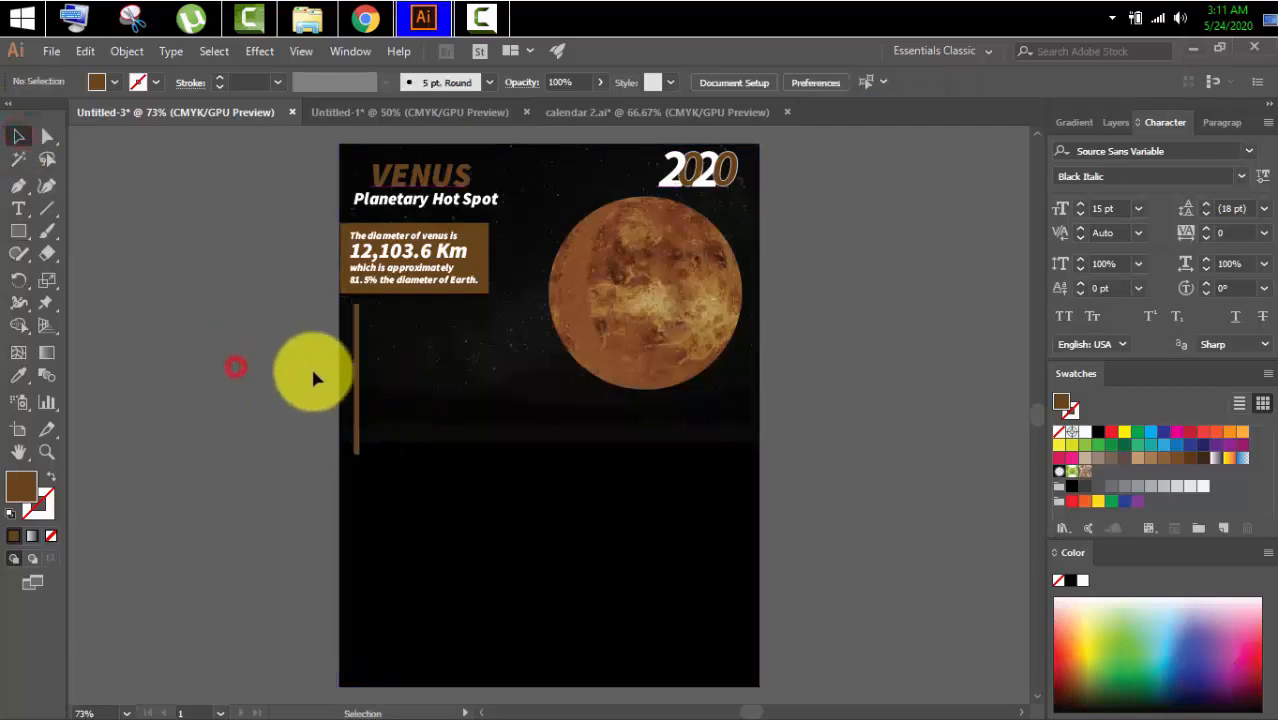
pyautogui.click(355, 341)
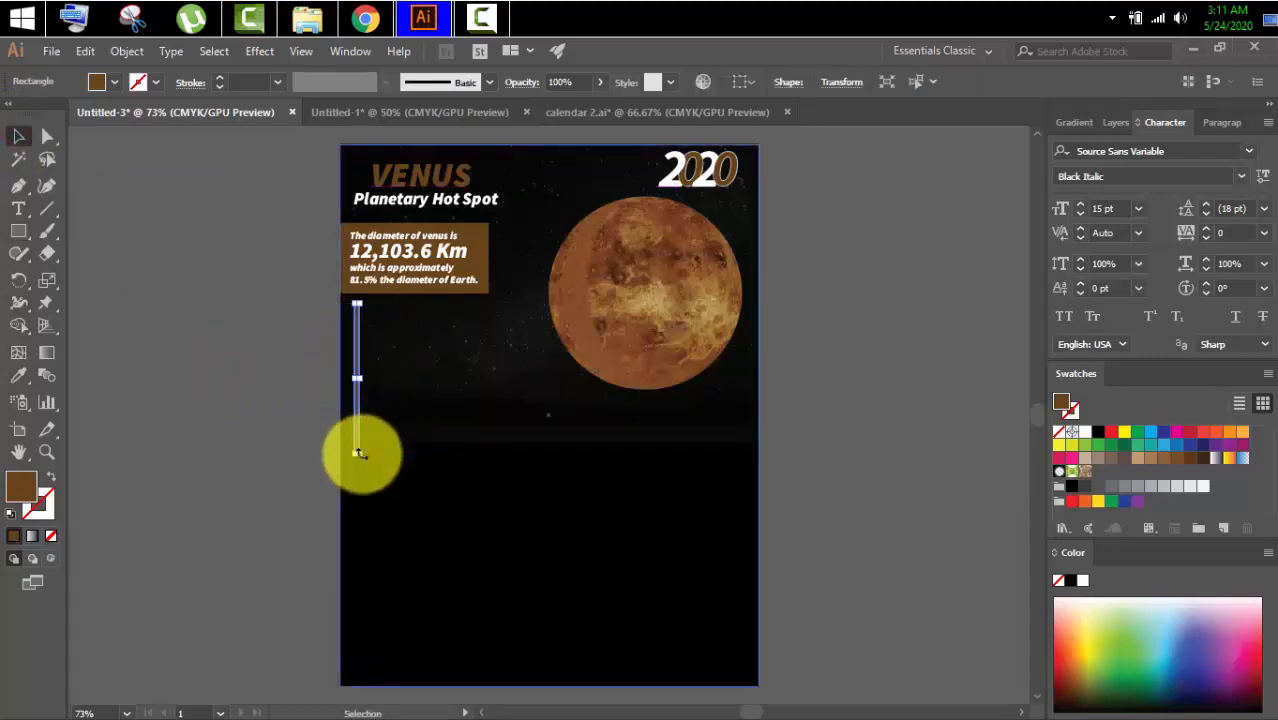
pyautogui.moveTo(357, 453); pyautogui.dragTo(357, 445)
pyautogui.click(224, 418)
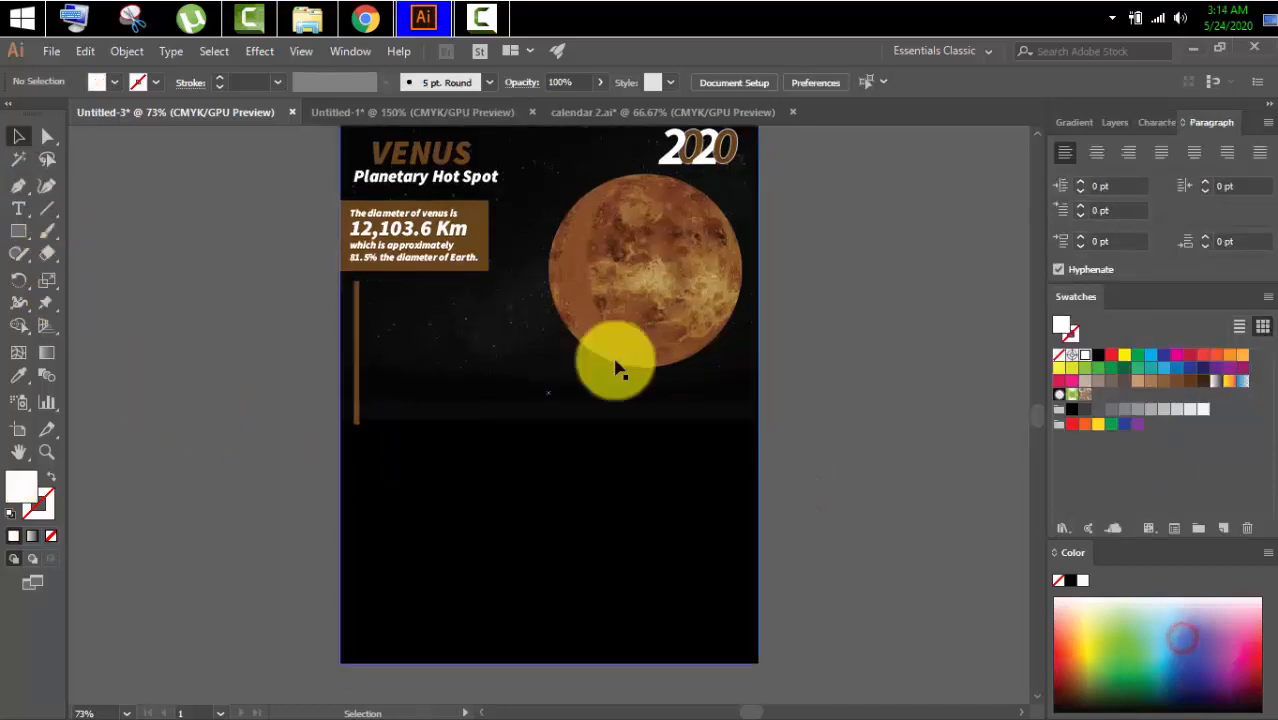
# Copy the two white Venus description paragraphs from the Untitled-1 document into Untitled-3, beside the vertical brown bar
pyautogui.click(413, 111)
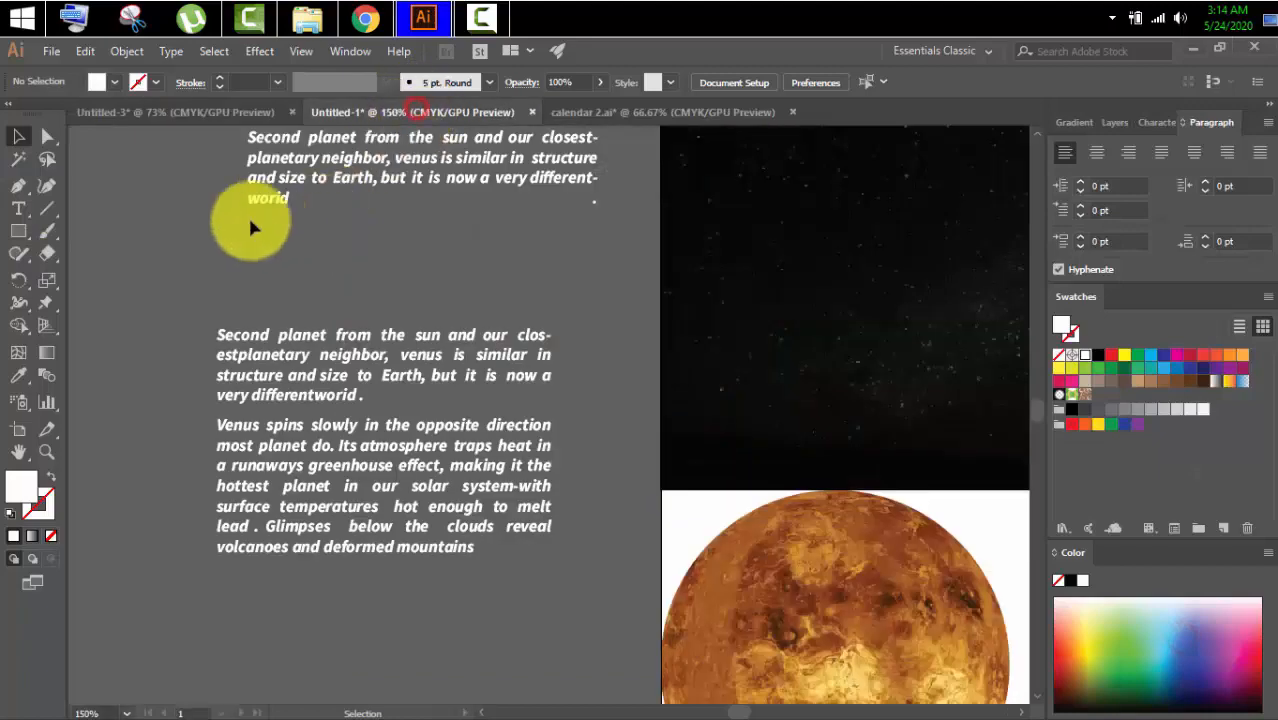
pyautogui.moveTo(439, 367); pyautogui.dragTo(428, 298)
pyautogui.click(248, 345)
pyautogui.click(104, 355)
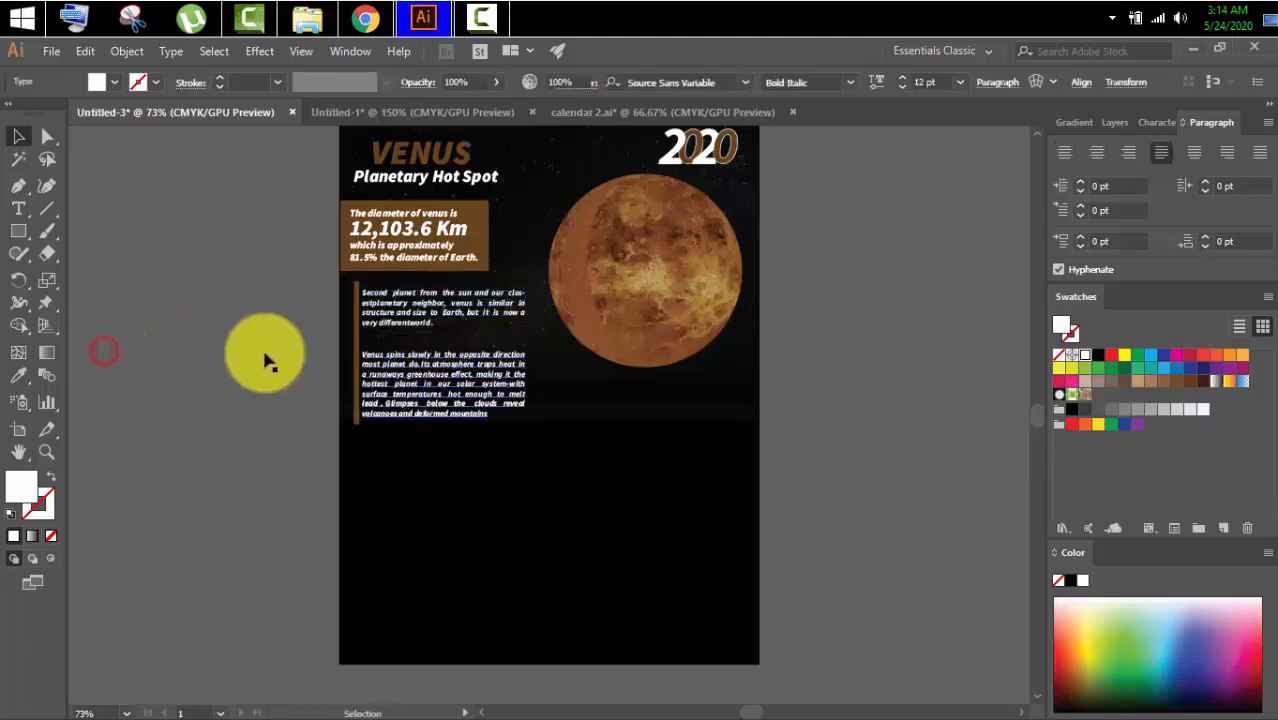
# Move the Venus spins slowly paragraph up closer to the first paragraph, within the height of the brown bar
pyautogui.moveTo(428, 385); pyautogui.dragTo(445, 362)
pyautogui.click(176, 368)
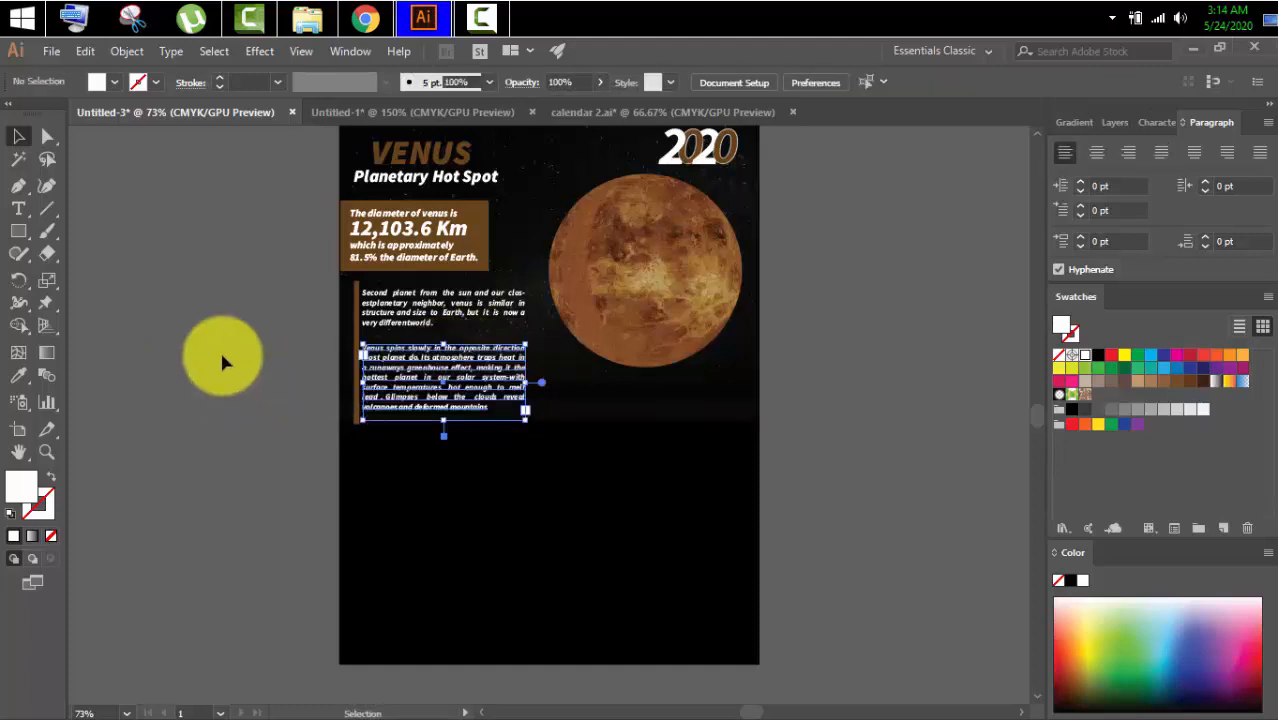
pyautogui.click(220, 350)
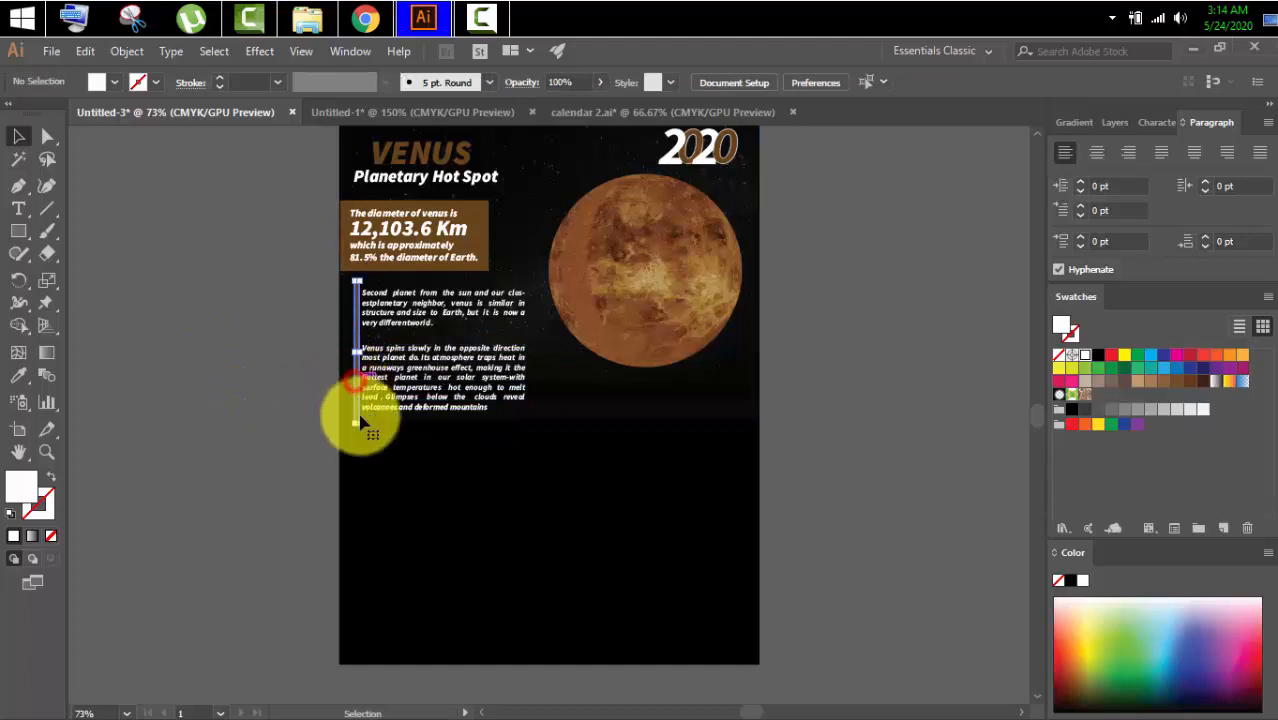
# Shorten the vertical brown bar from its lower end to match the bottom of the Venus description paragraphs
pyautogui.click(357, 414)
pyautogui.moveTo(358, 423); pyautogui.dragTo(354, 409)
pyautogui.click(308, 400)
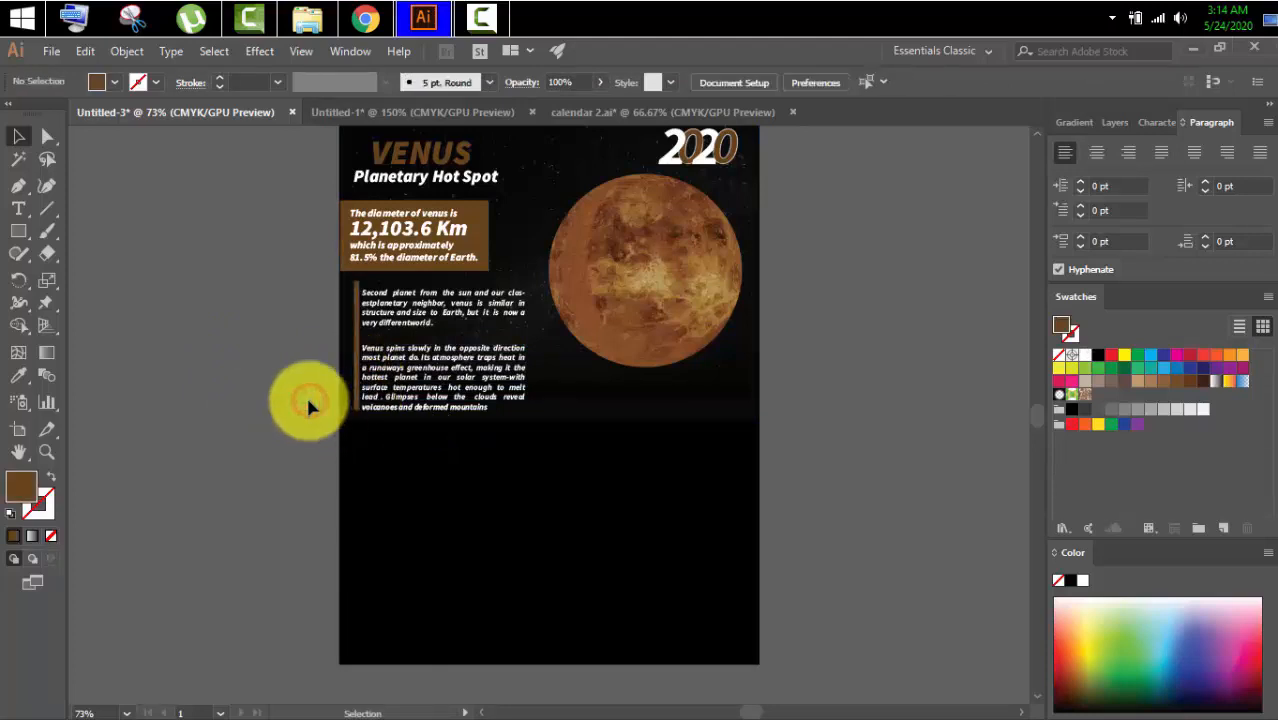
# Copy the planet facts row with distance, light time, year length and planet type from Untitled-1 into Untitled-3, below the paragraphs
pyautogui.scroll(-1, 274, 365)
pyautogui.scroll(-2, 277, 368)
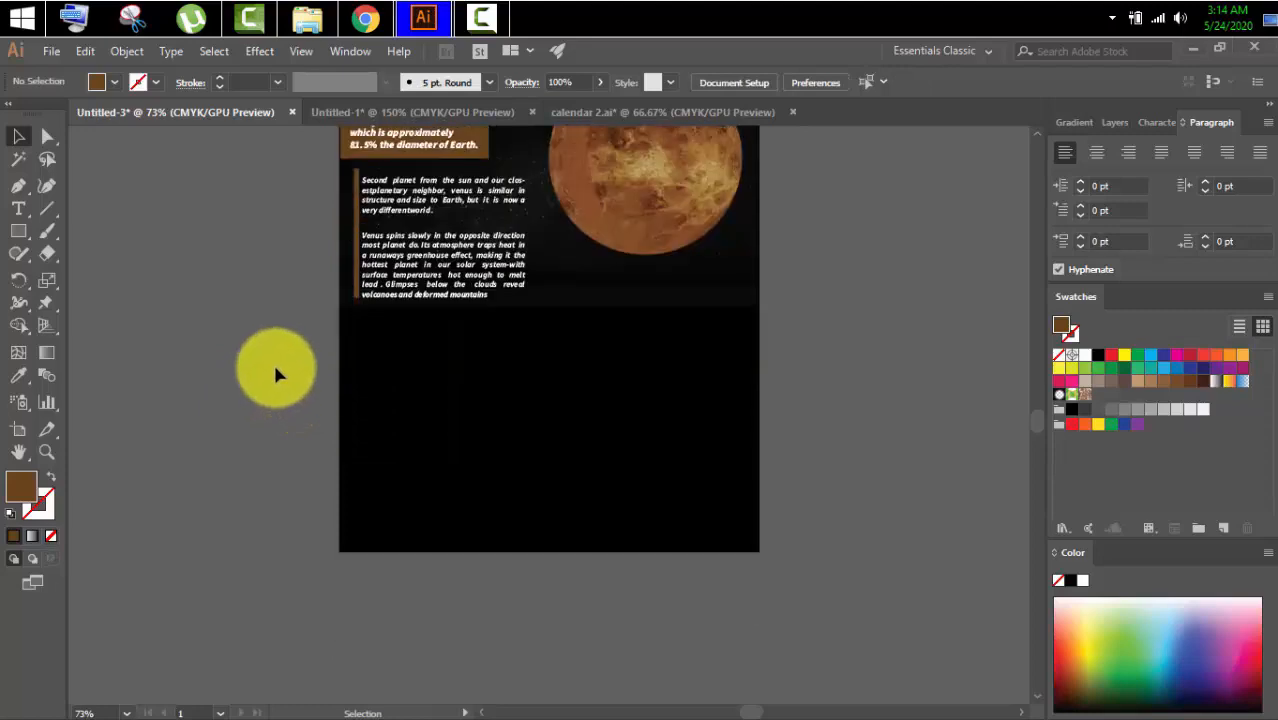
pyautogui.scroll(1, 277, 368)
pyautogui.click(396, 112)
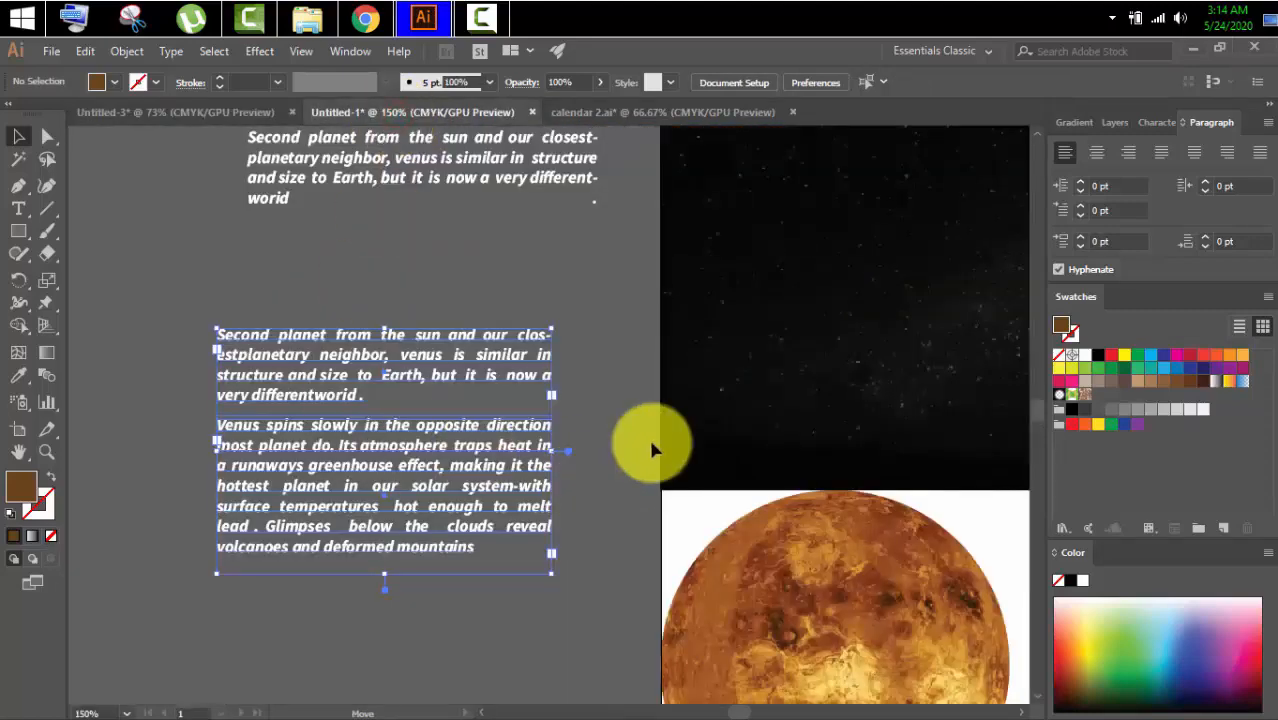
pyautogui.press('z')
pyautogui.keyDown('alt'); pyautogui.click(652, 444); pyautogui.keyUp('alt')
pyautogui.keyDown('alt'); pyautogui.click(652, 444); pyautogui.keyUp('alt')
pyautogui.keyDown('alt'); pyautogui.click(652, 444); pyautogui.keyUp('alt')
pyautogui.moveTo(866, 420); pyautogui.dragTo(307, 315)
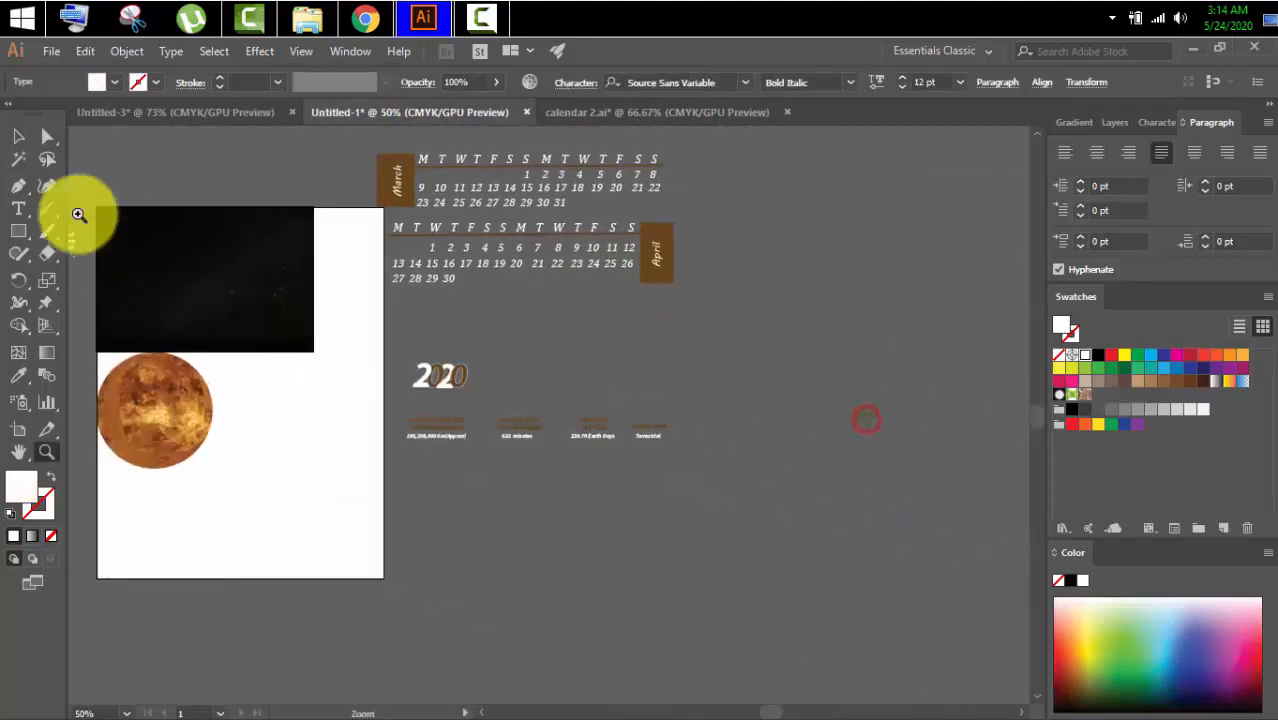
pyautogui.click(18, 135)
pyautogui.click(598, 425)
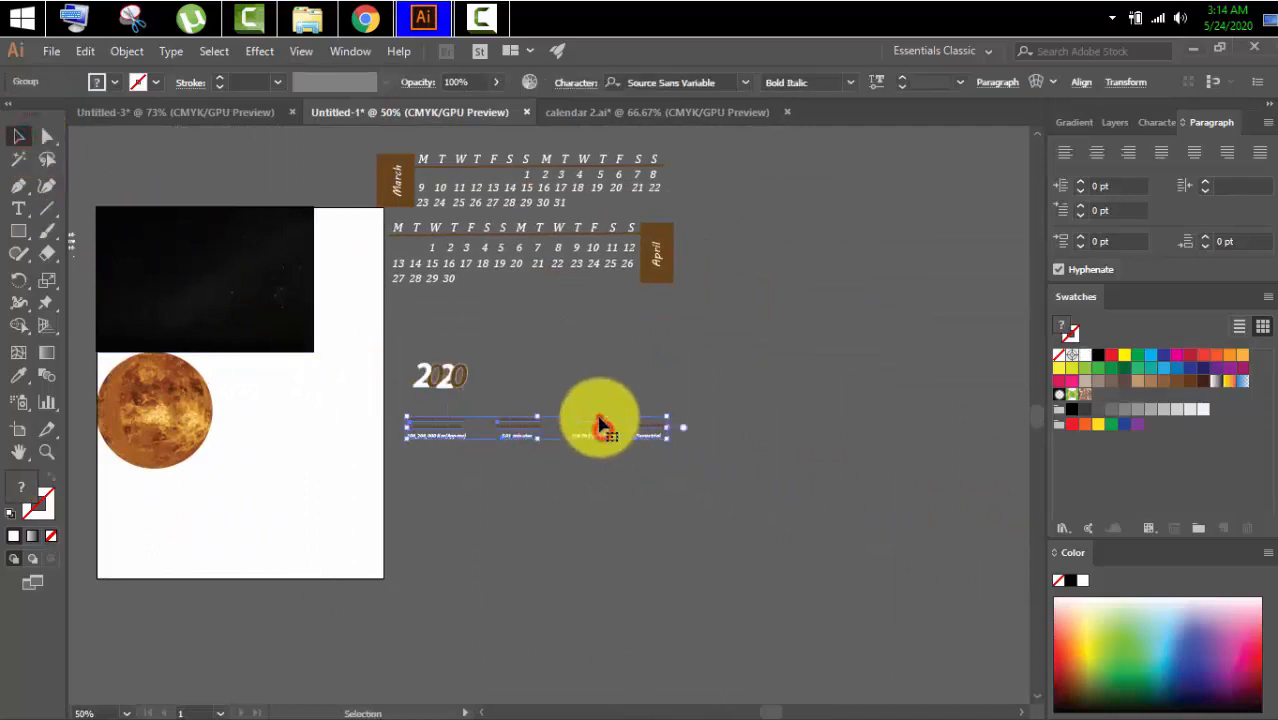
pyautogui.moveTo(598, 425); pyautogui.dragTo(622, 366)
pyautogui.click(256, 343)
pyautogui.click(277, 442)
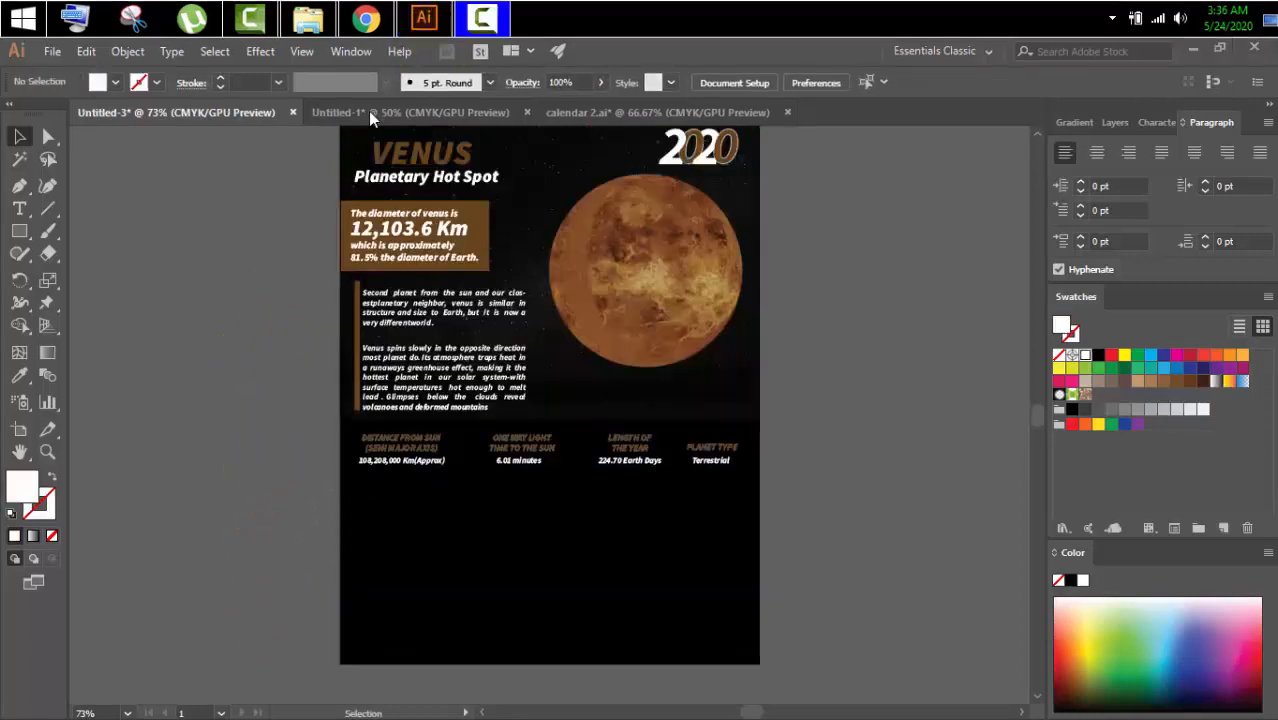
# Copy the March calendar block from Untitled-1 into Untitled-3, below the facts row with its brown label on the page's left edge
pyautogui.click(410, 111)
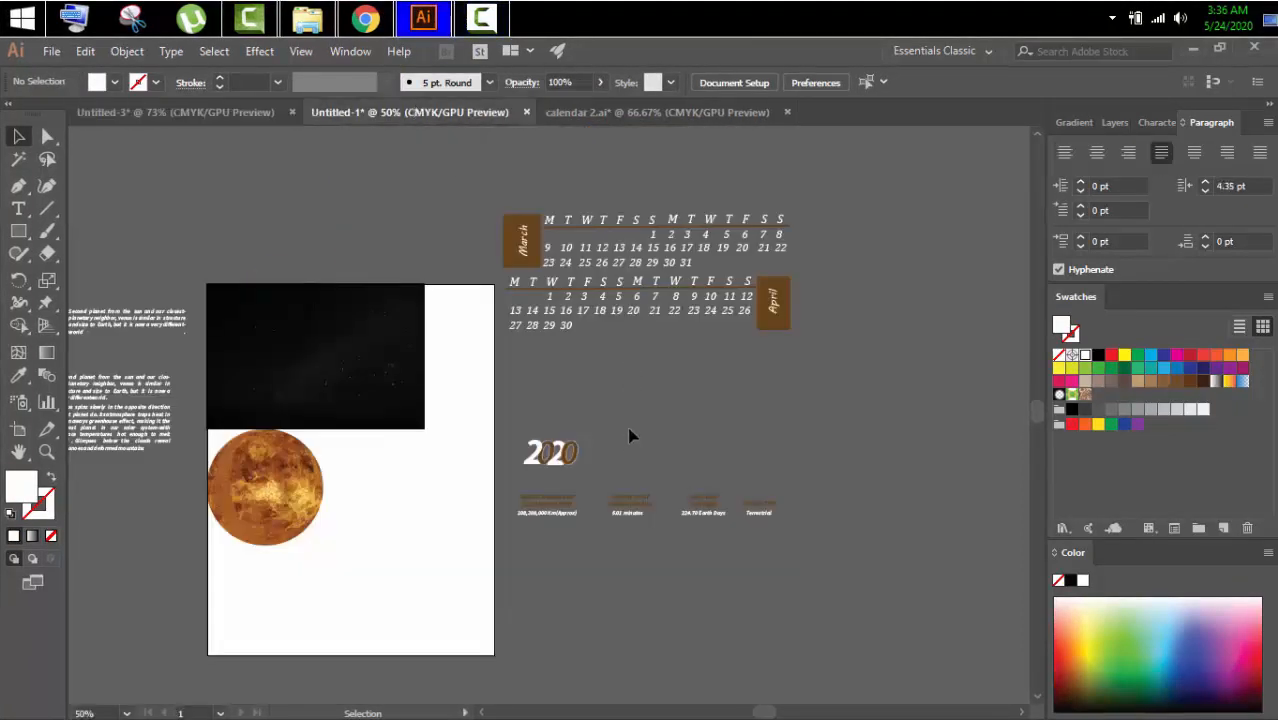
pyautogui.moveTo(686, 248); pyautogui.dragTo(436, 424)
pyautogui.moveTo(527, 517); pyautogui.dragTo(500, 540)
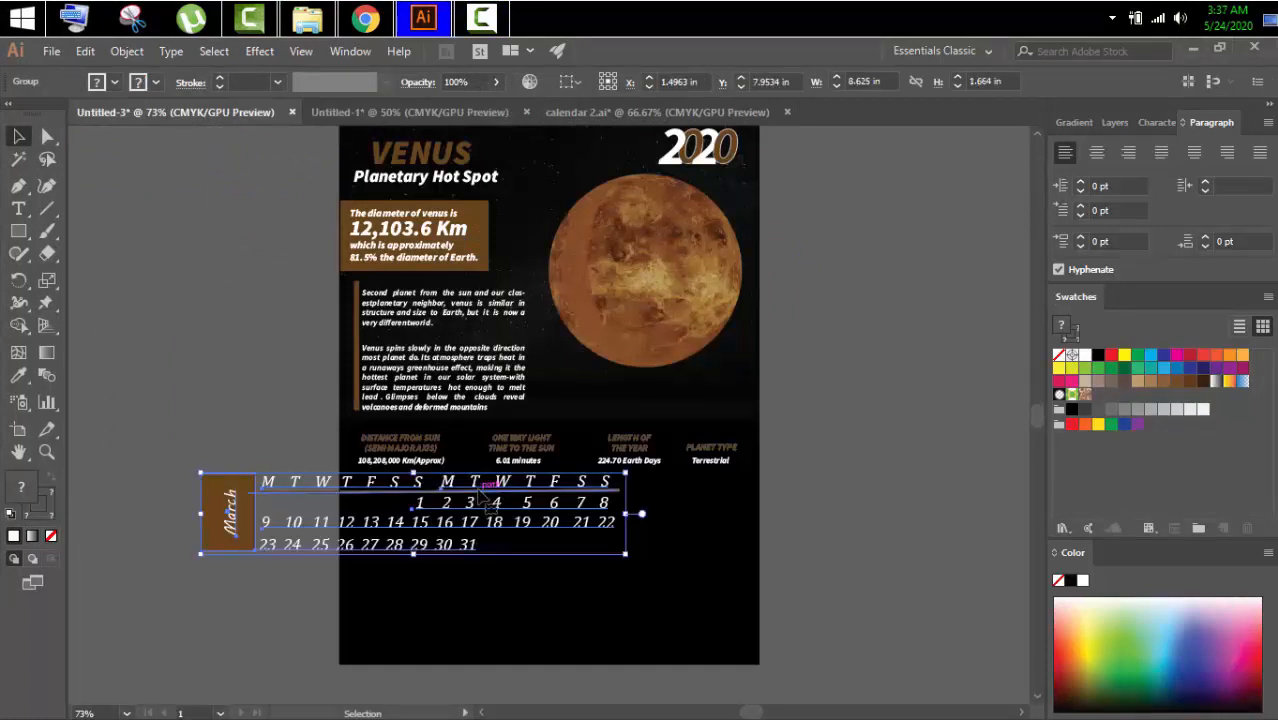
pyautogui.moveTo(484, 494); pyautogui.dragTo(624, 503)
pyautogui.click(805, 481)
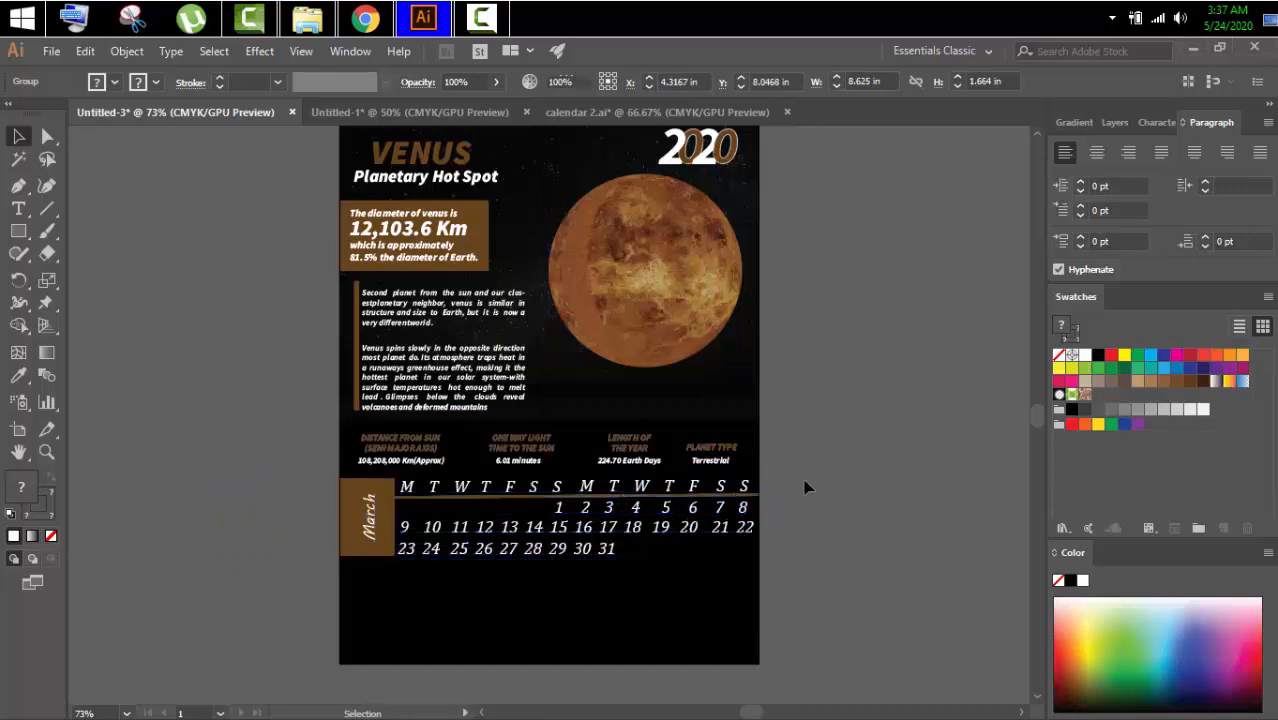
# Copy the April calendar block from Untitled-1 into Untitled-3, below March with its brown label on the page's right edge
pyautogui.click(410, 112)
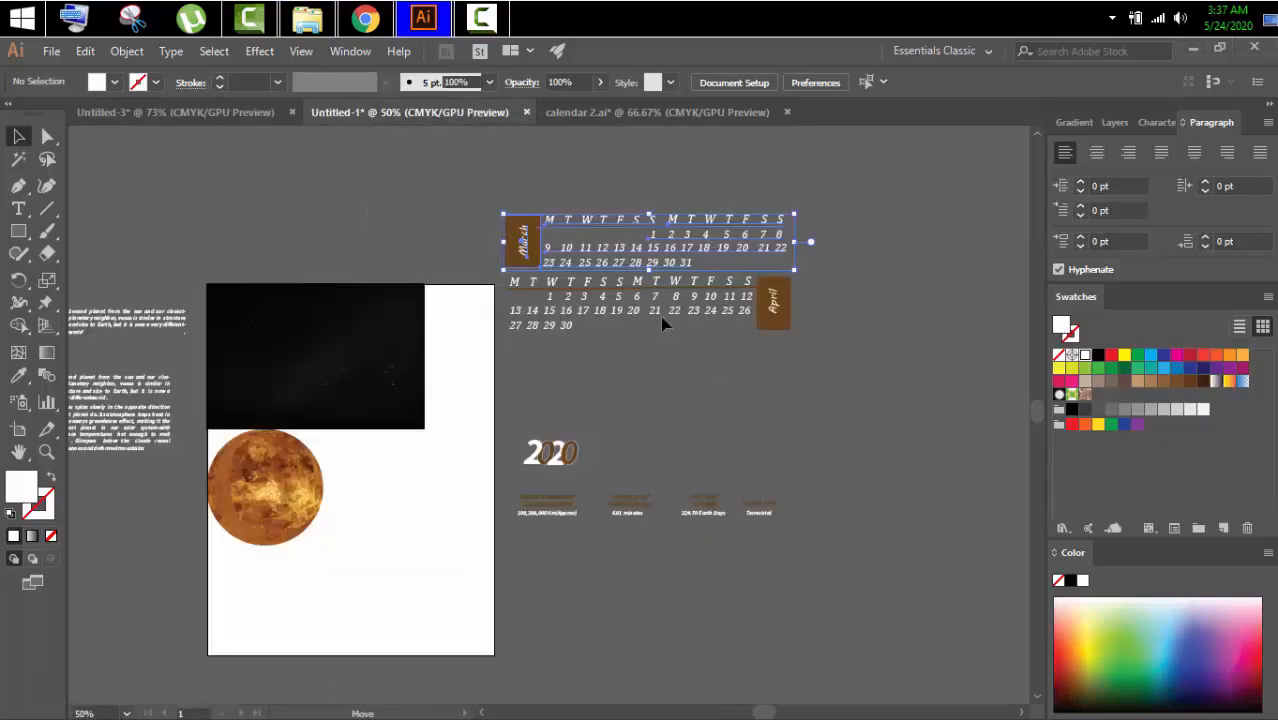
pyautogui.click(732, 311)
pyautogui.moveTo(732, 311); pyautogui.dragTo(254, 113)
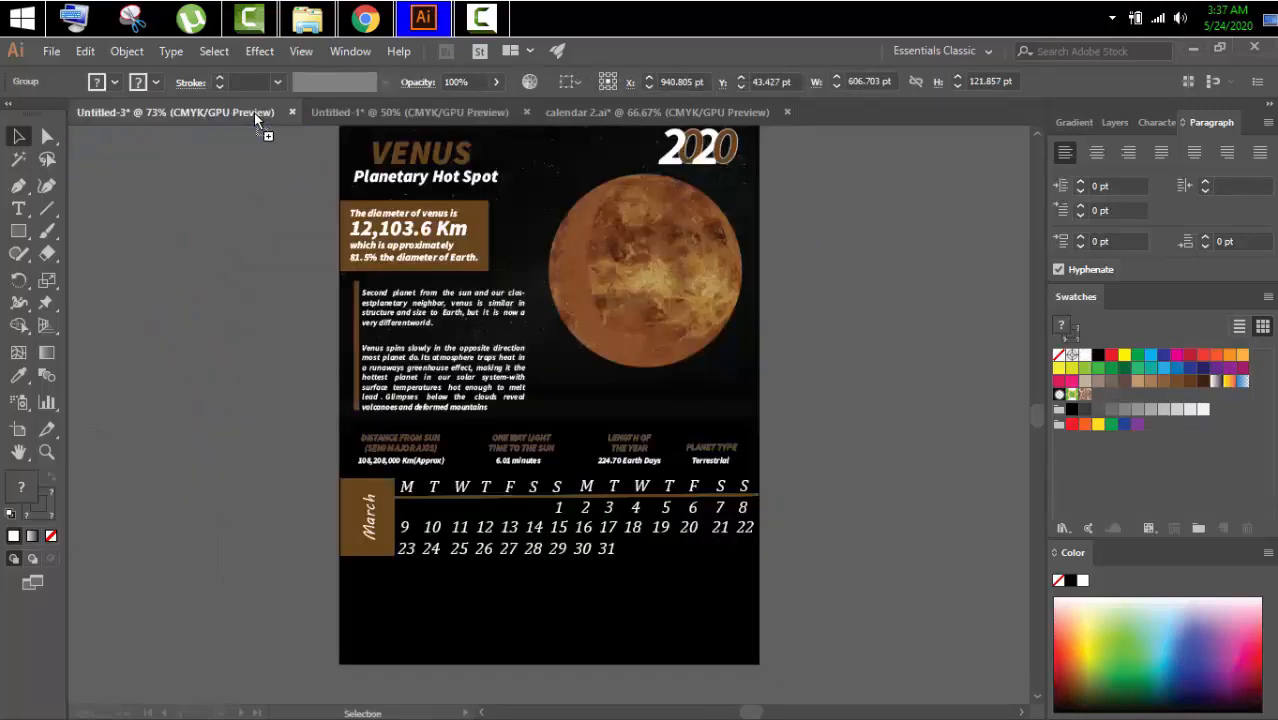
pyautogui.moveTo(632, 614); pyautogui.dragTo(721, 588)
pyautogui.click(800, 583)
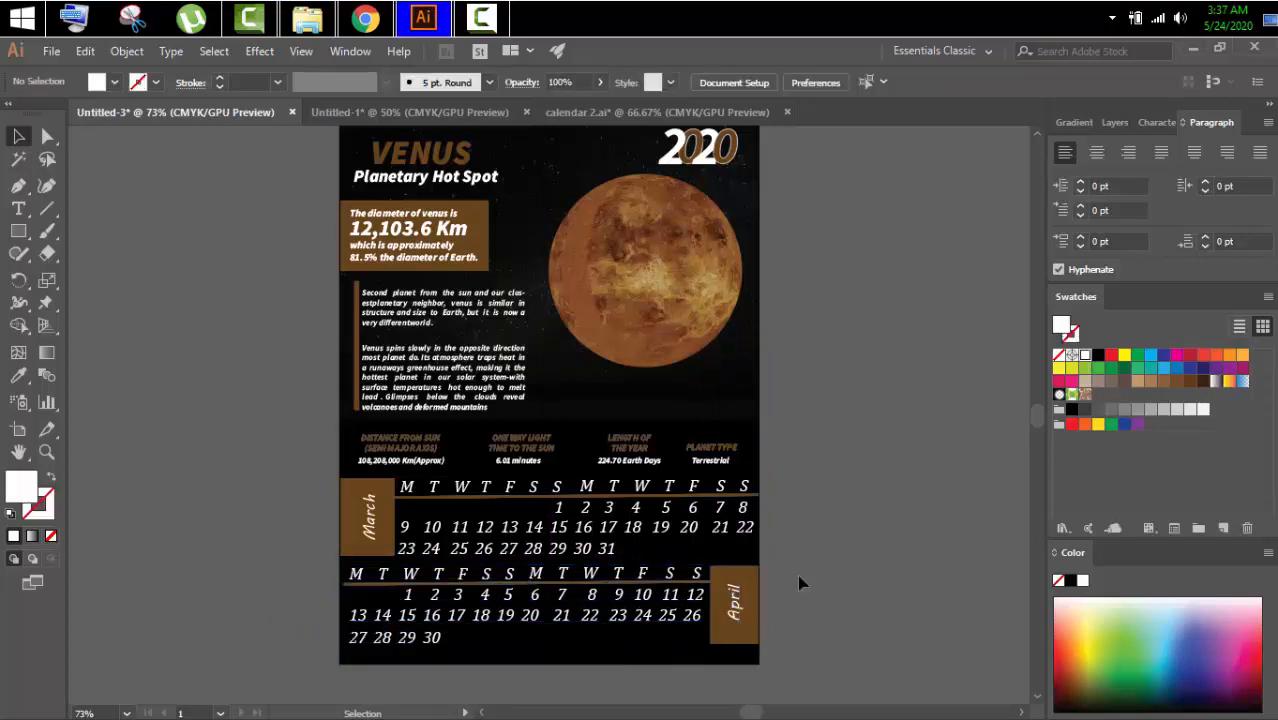
# Adjust the April block slightly at its upper-left corner and show the calendar page in full-screen presentation mode
pyautogui.click(738, 628)
pyautogui.moveTo(339, 566); pyautogui.dragTo(339, 562)
pyautogui.click(282, 563)
pyautogui.hotkey('shift', 'f')
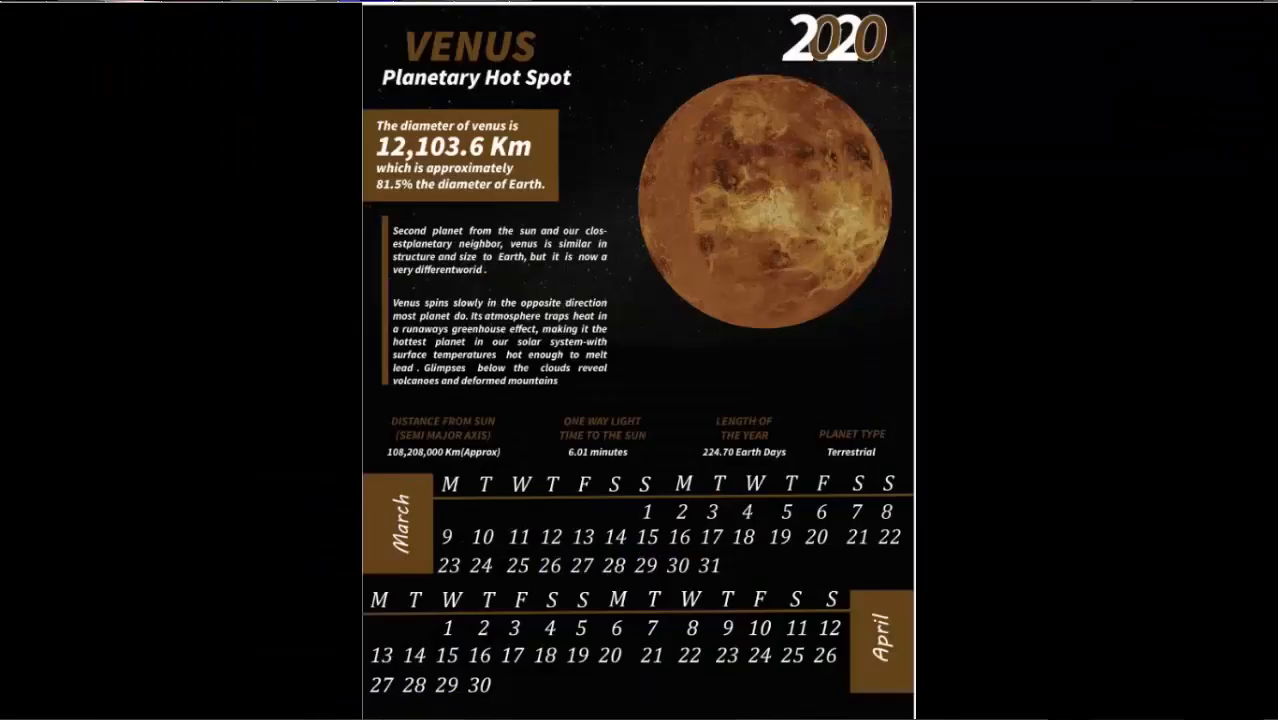